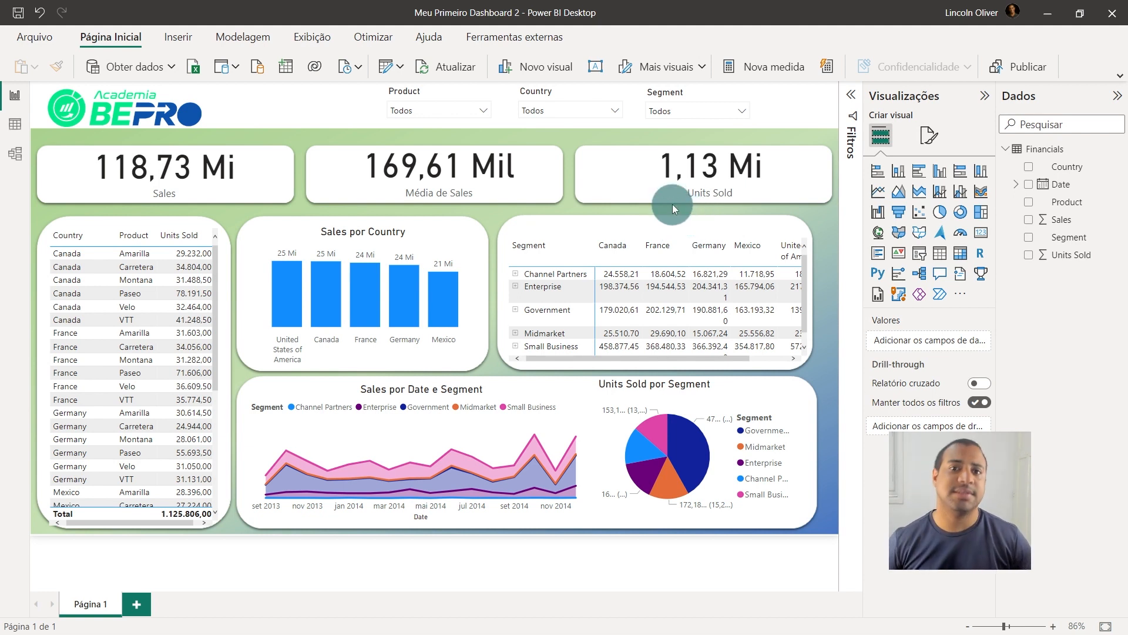
# - Open the dashboard's data in the Power Query Editor and adjust the width of the queries pane
pyautogui.click(401, 71)
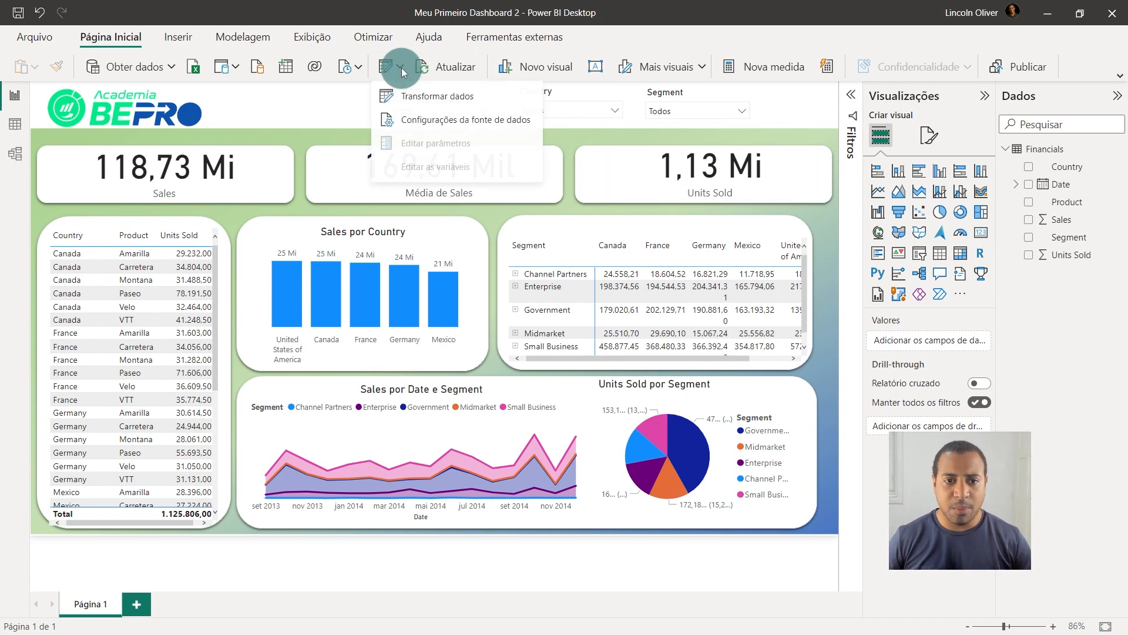
pyautogui.click(427, 98)
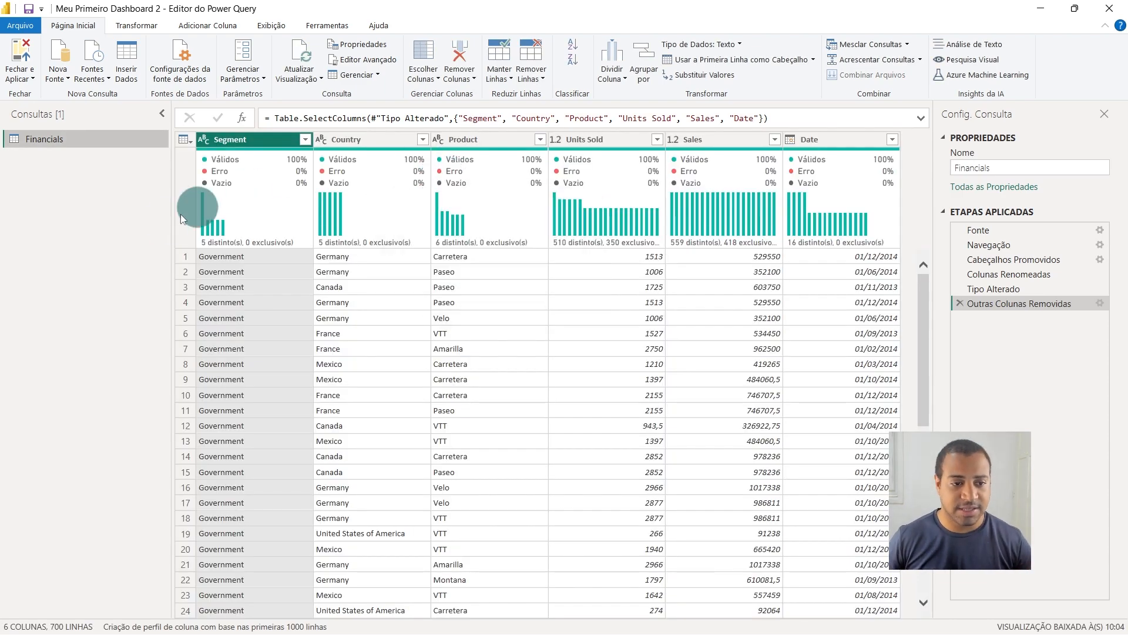
pyautogui.moveTo(170, 214); pyautogui.dragTo(108, 215)
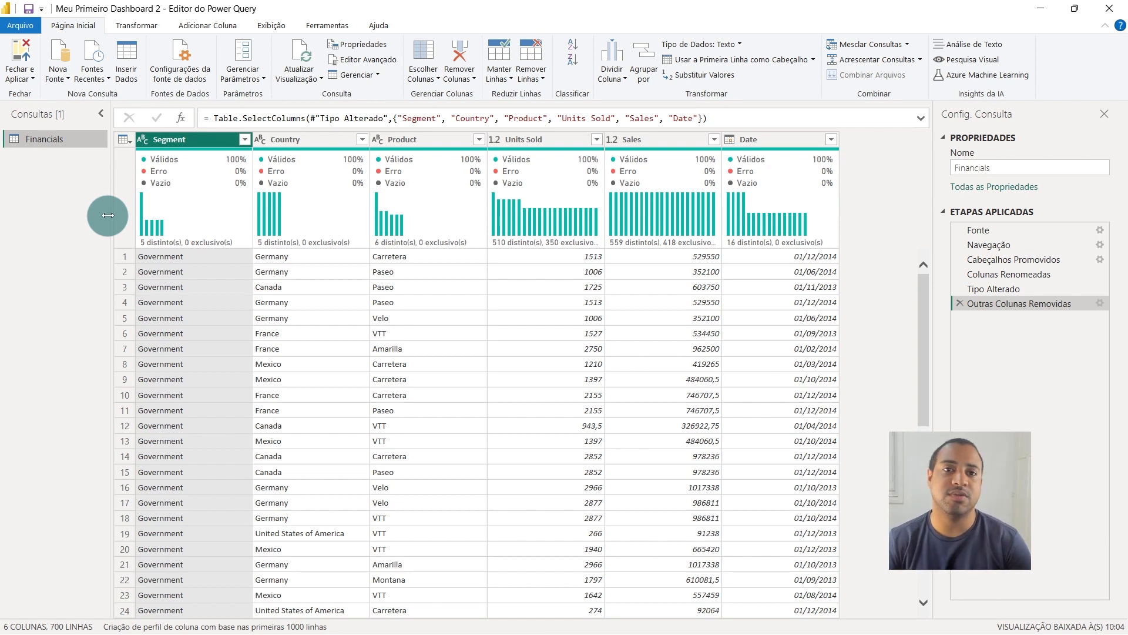
pyautogui.click(814, 317)
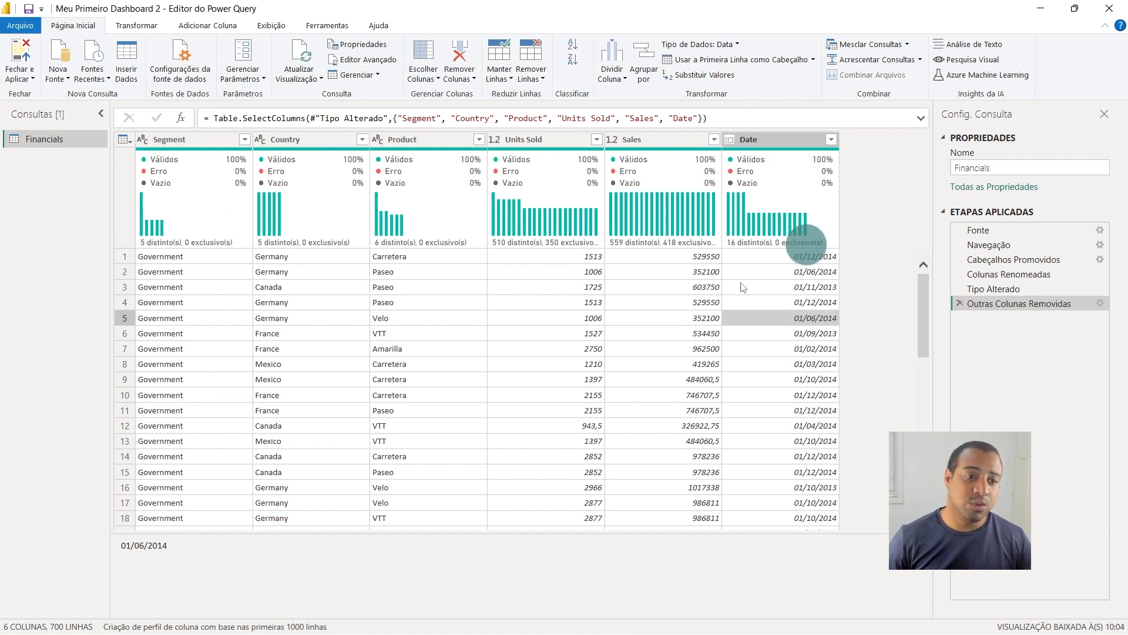
pyautogui.moveTo(110, 151); pyautogui.dragTo(164, 158)
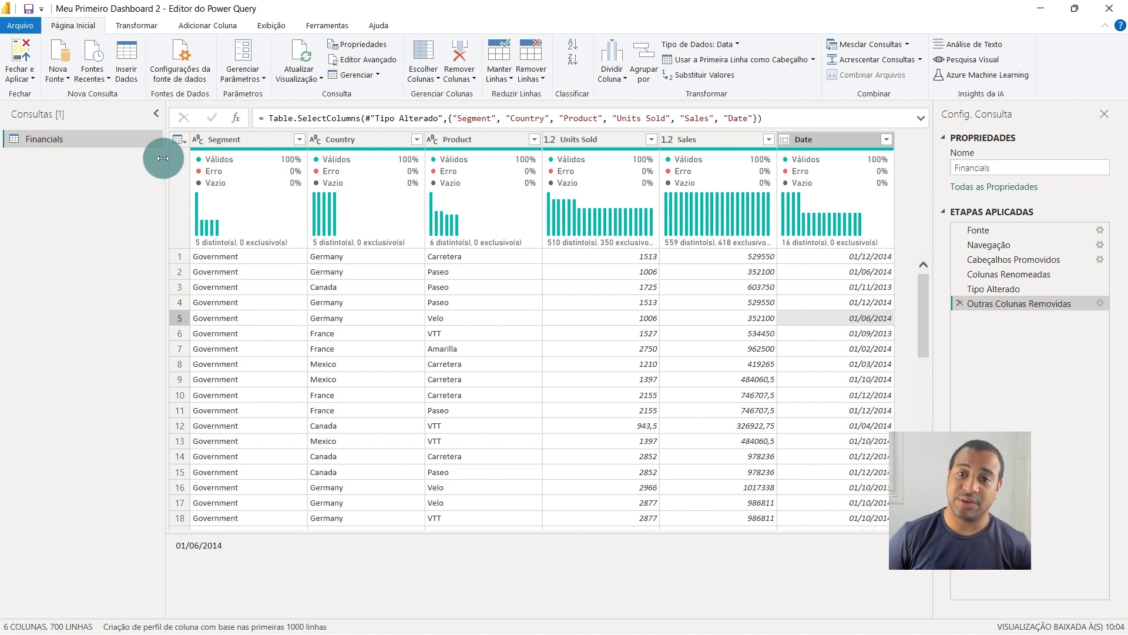
pyautogui.moveTo(393, 236)
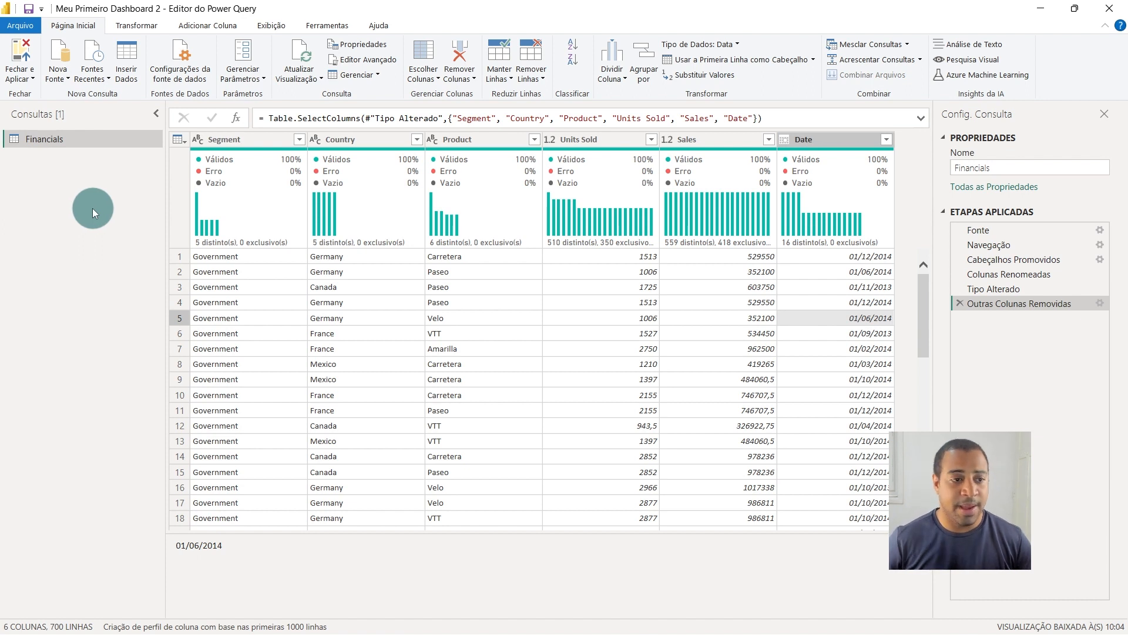
# - Create a new parameter named Data Mínima with the type Data
pyautogui.click(253, 73)
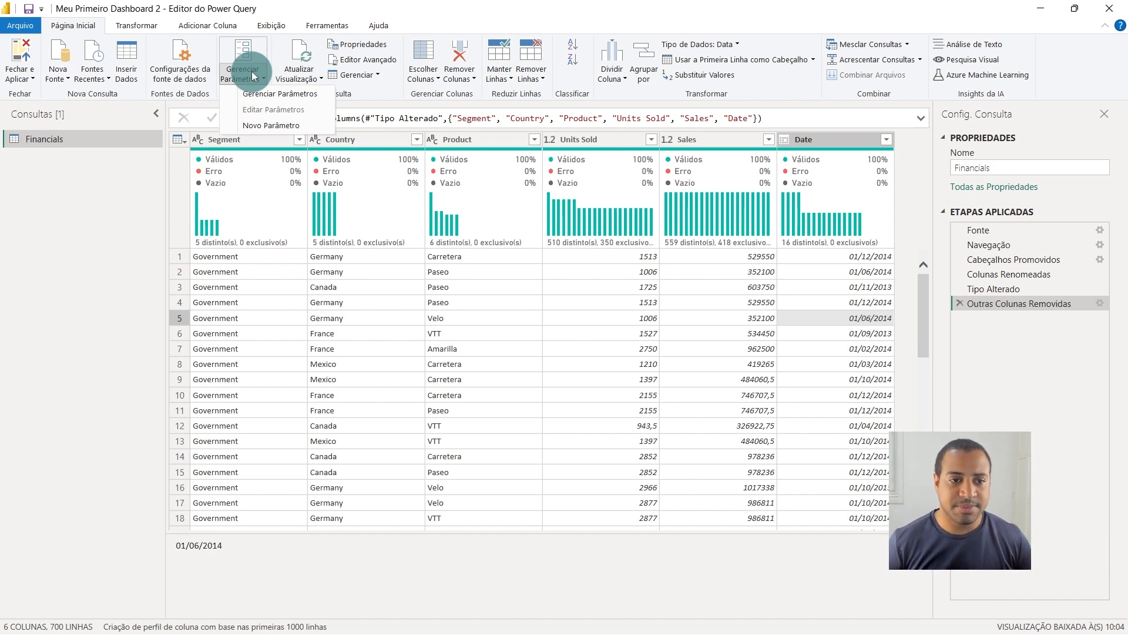
pyautogui.click(276, 127)
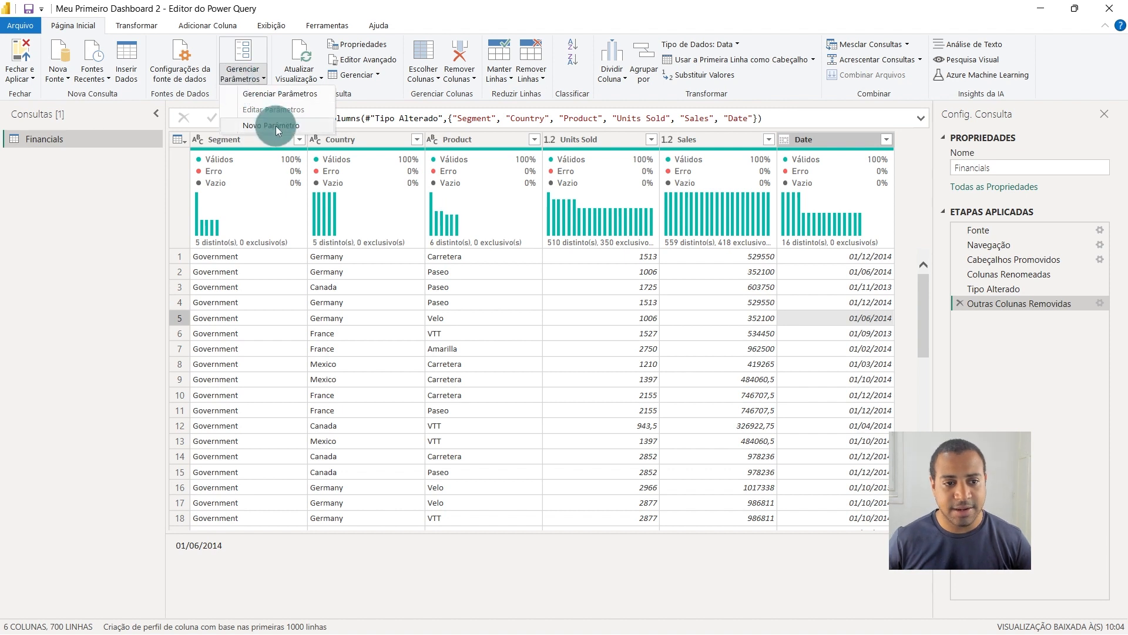
pyautogui.click(381, 145)
pyautogui.doubleClick(582, 146)
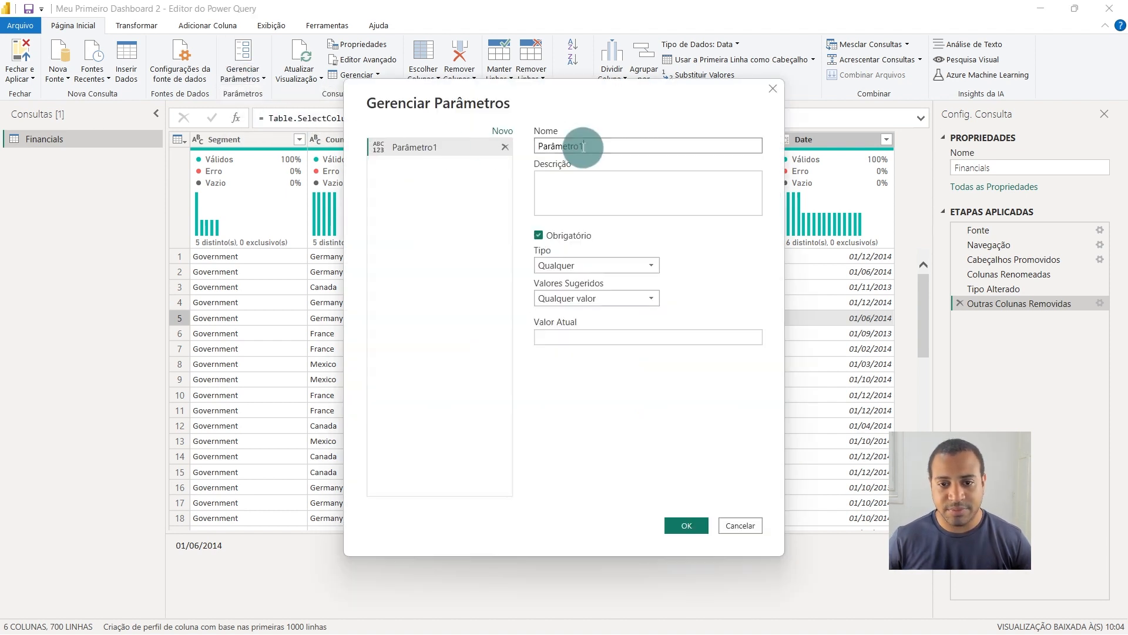
pyautogui.write('Data Mínima')
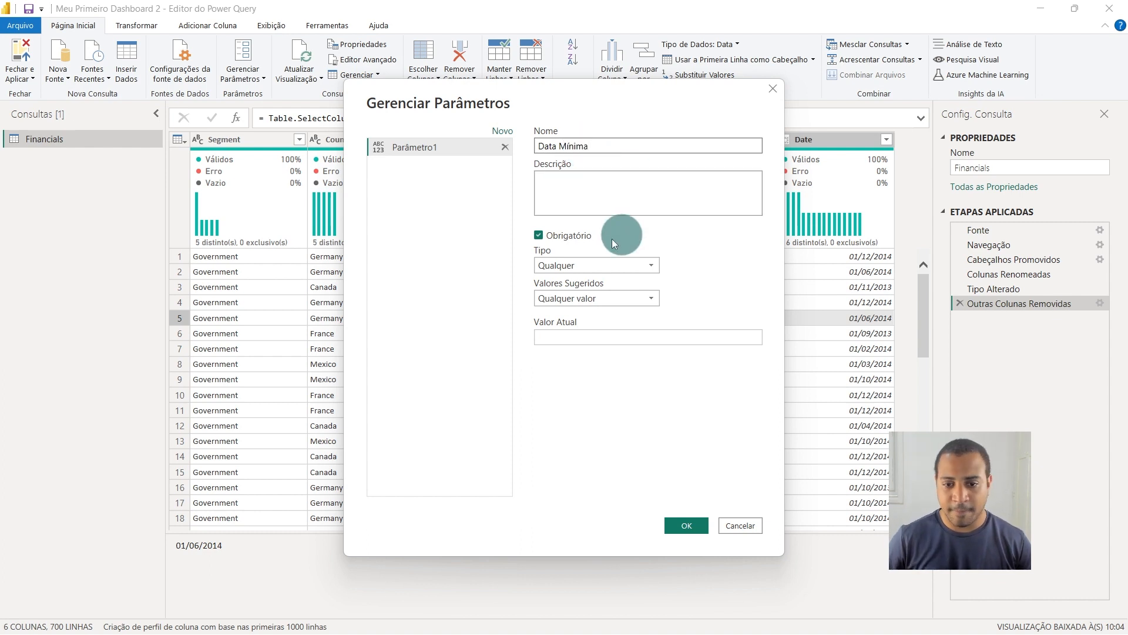
pyautogui.click(572, 263)
pyautogui.click(587, 324)
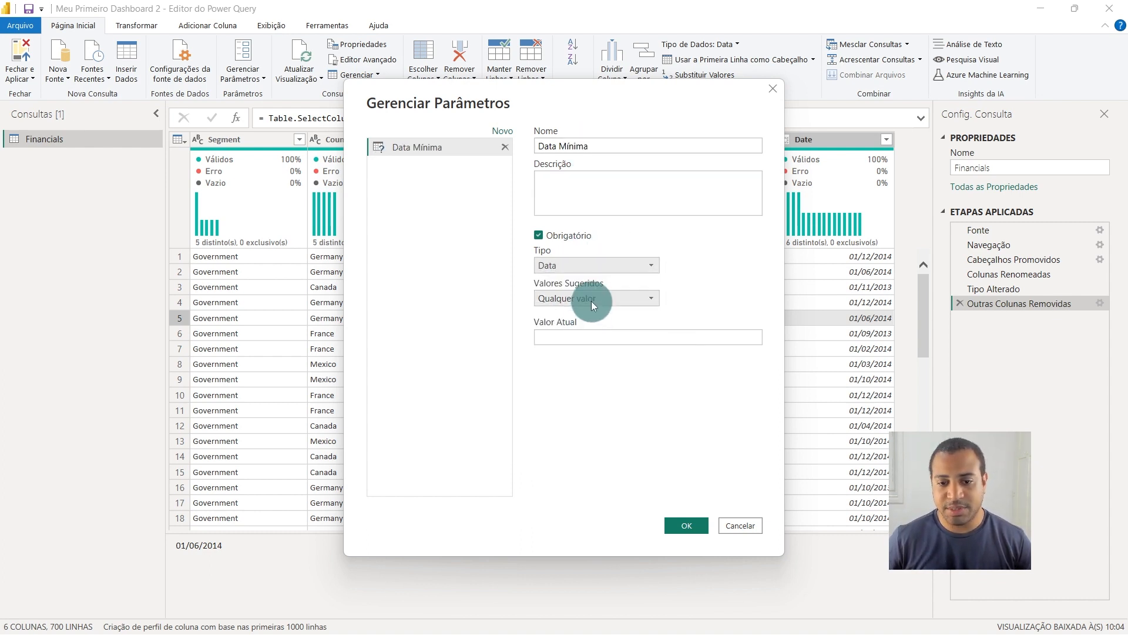
# - Set the Data Mínima parameter's current value to 01/01/2023, keeping any value allowed, and confirm the parameter
pyautogui.click(592, 298)
pyautogui.click(702, 294)
pyautogui.click(678, 336)
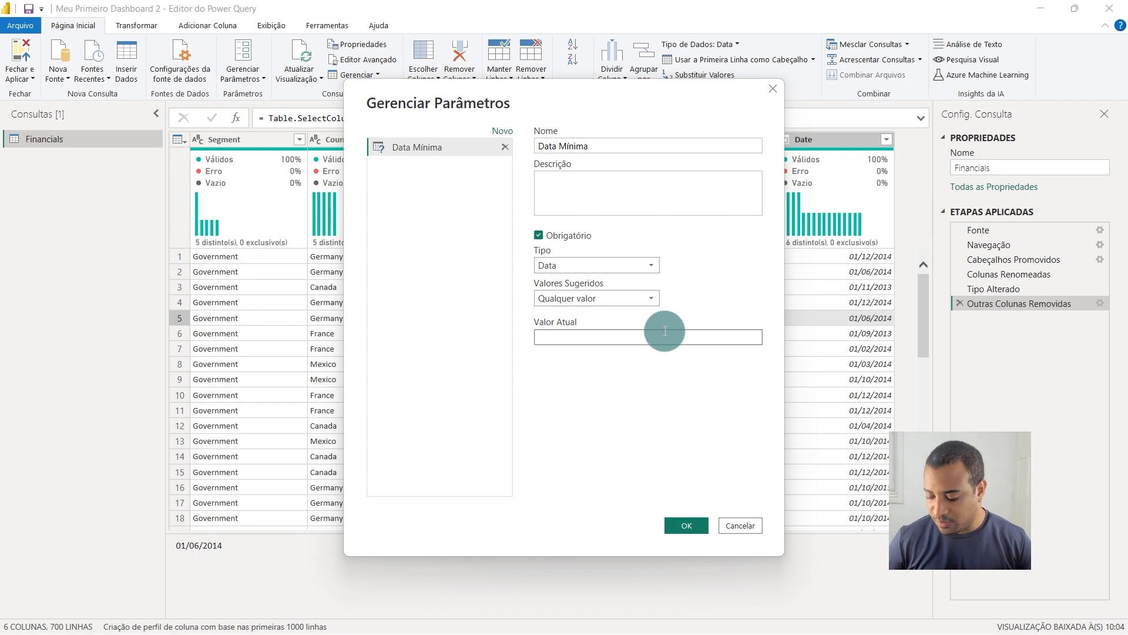
pyautogui.write('01/0')
pyautogui.write('1/01/202')
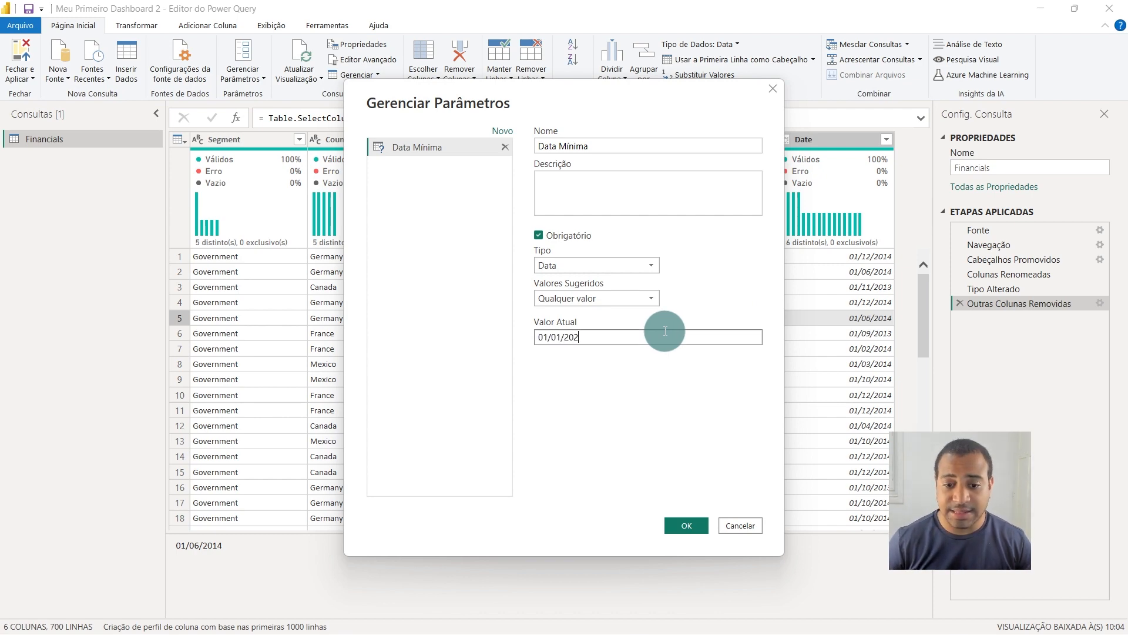
pyautogui.write('3')
pyautogui.press('Return')
pyautogui.click(68, 156)
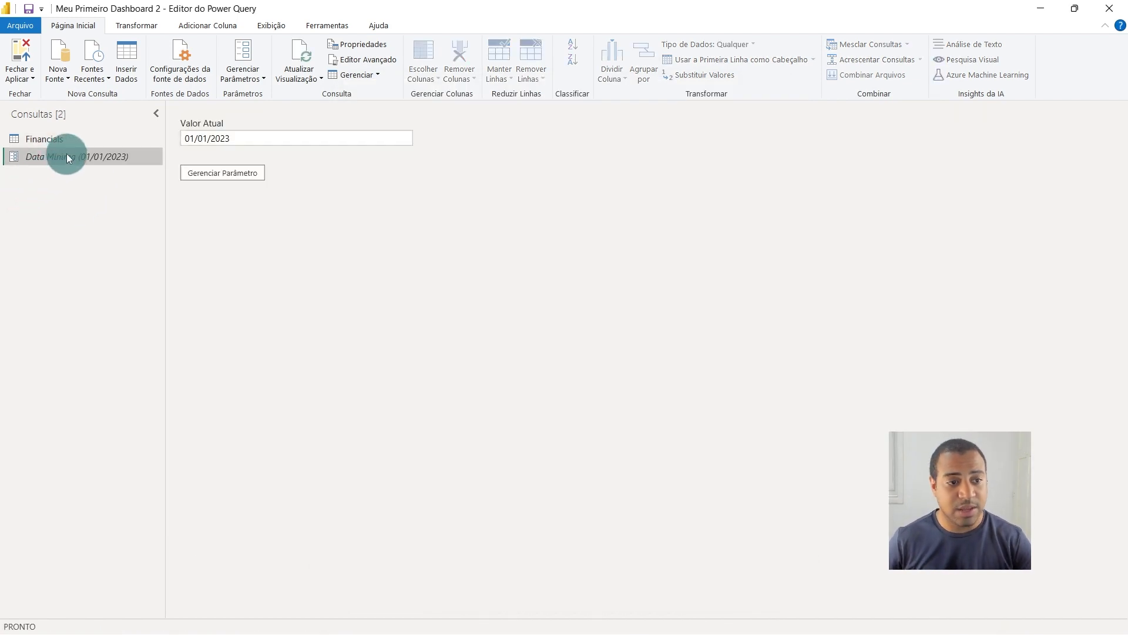
# - Delete the Data Mínima parameter from the queries
pyautogui.rightClick(67, 157)
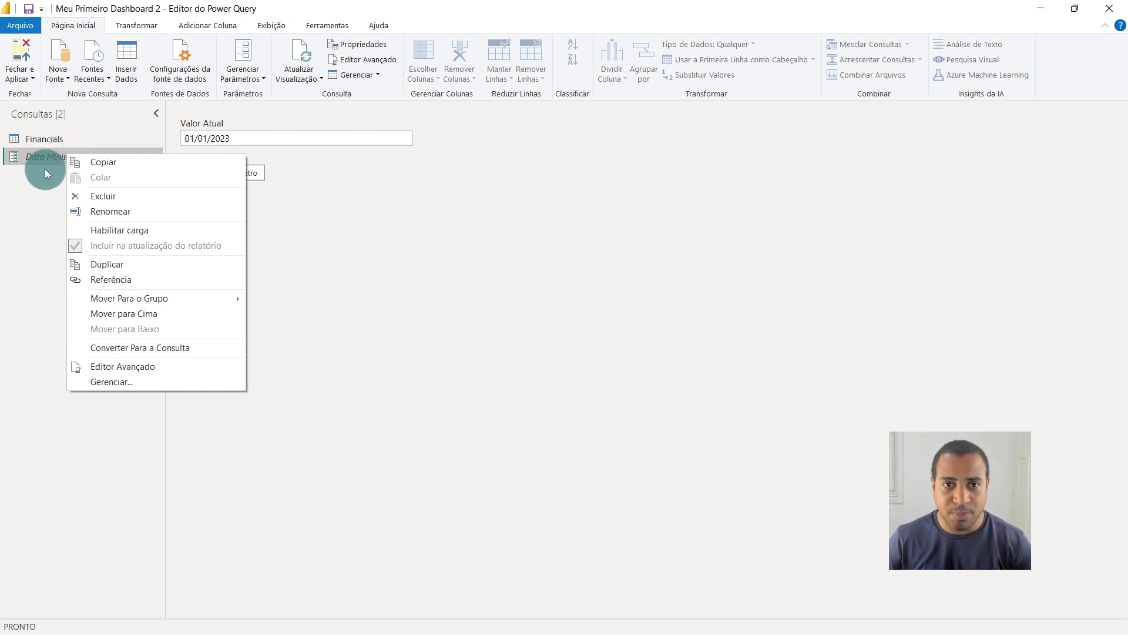
pyautogui.click(344, 188)
pyautogui.rightClick(120, 165)
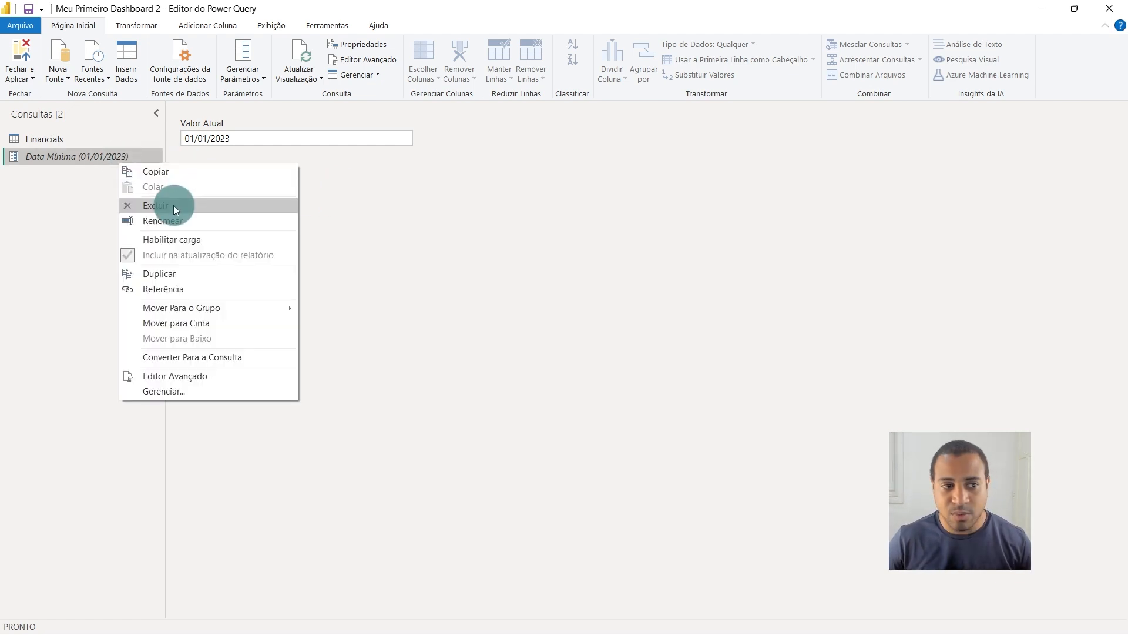
pyautogui.click(154, 206)
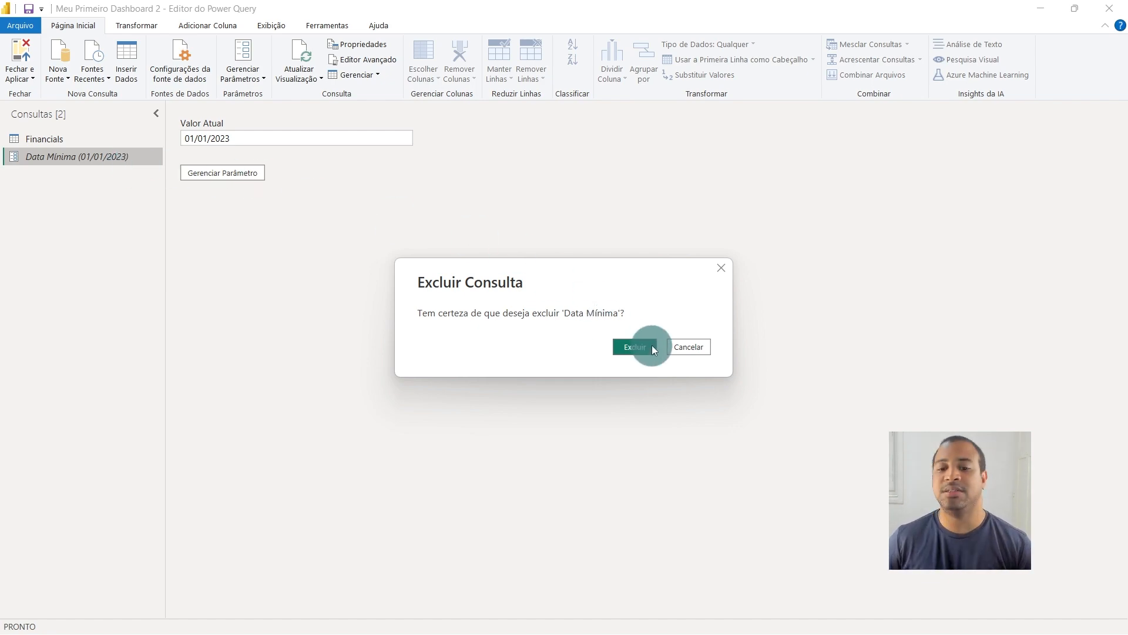
pyautogui.click(635, 346)
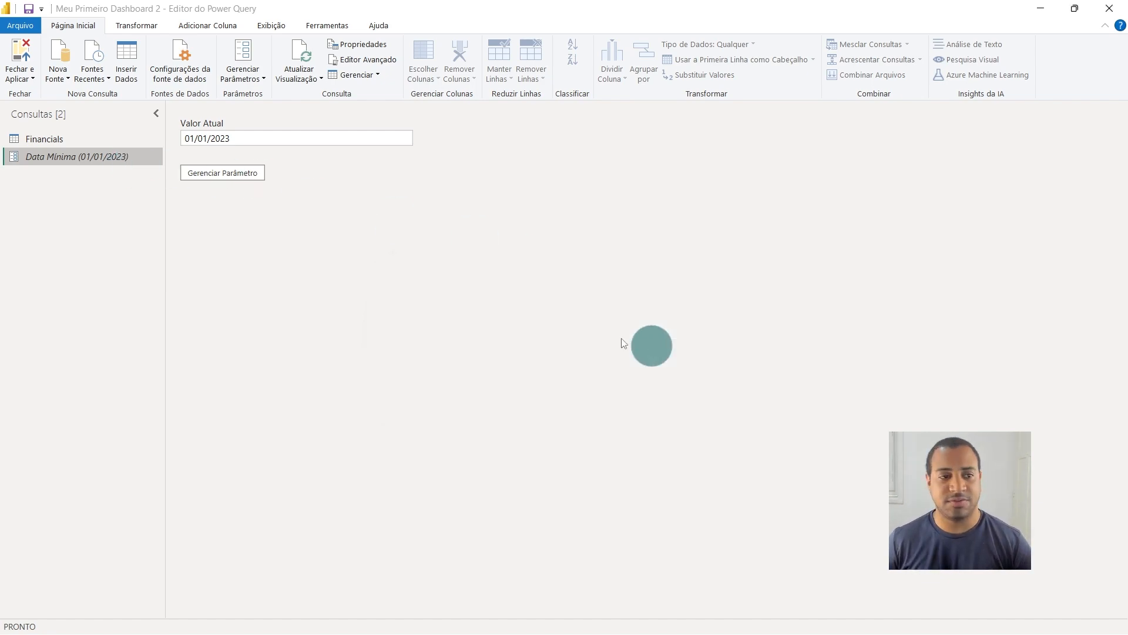
# - Examine the values and column statistics of the Date column in the Financials query
pyautogui.click(121, 138)
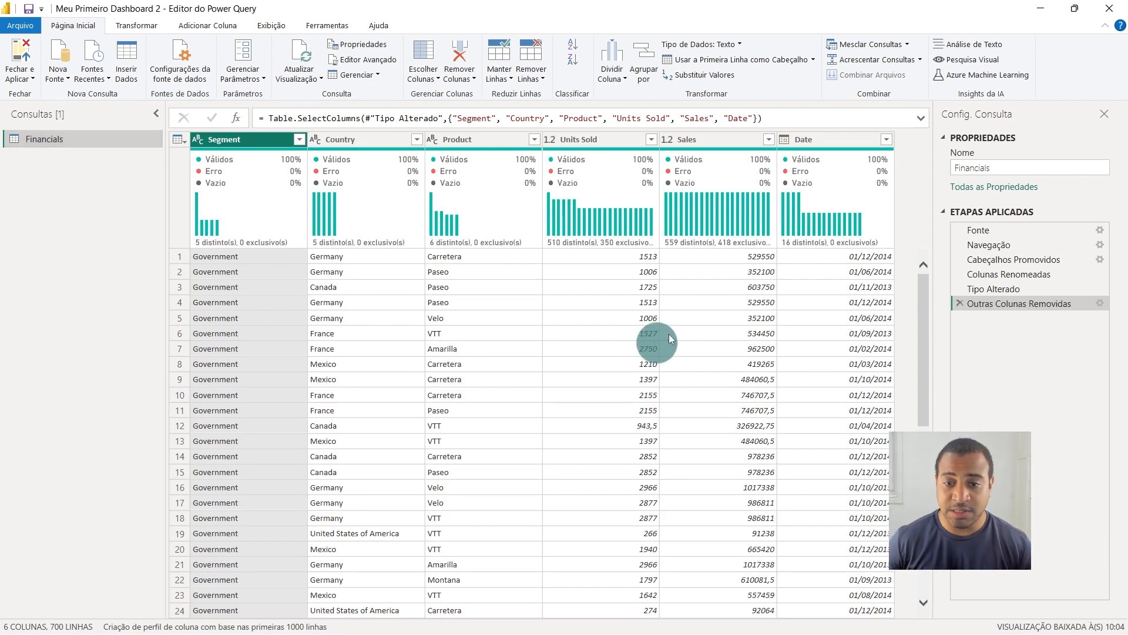
pyautogui.click(822, 139)
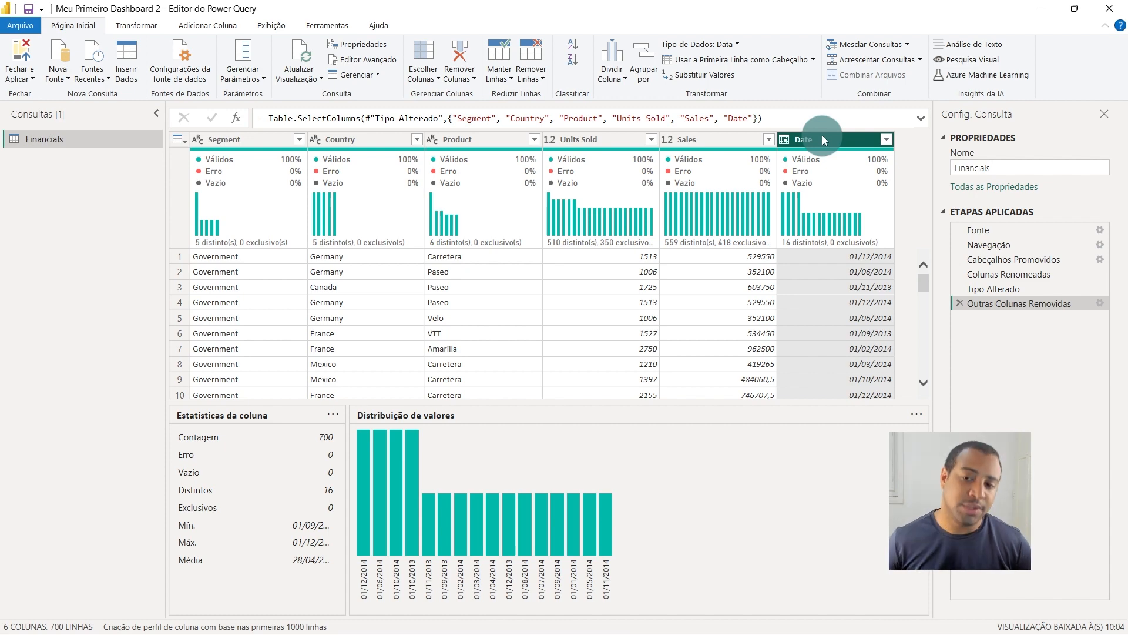
pyautogui.click(822, 258)
pyautogui.rightClick(849, 271)
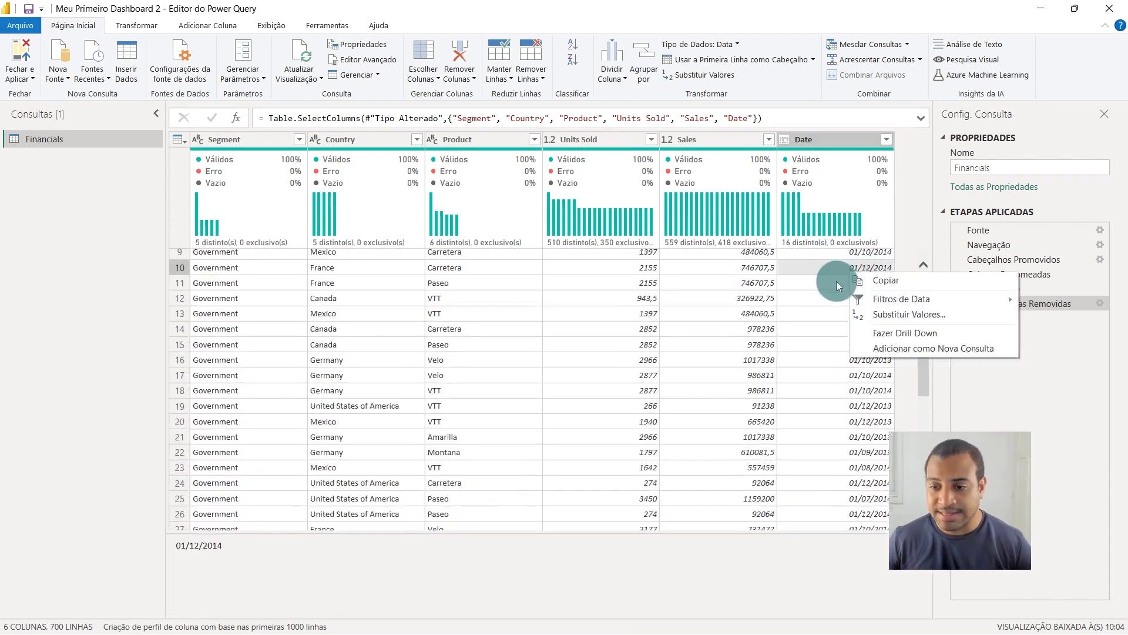
pyautogui.click(824, 293)
pyautogui.scroll(3, 824, 293)
pyautogui.click(805, 143)
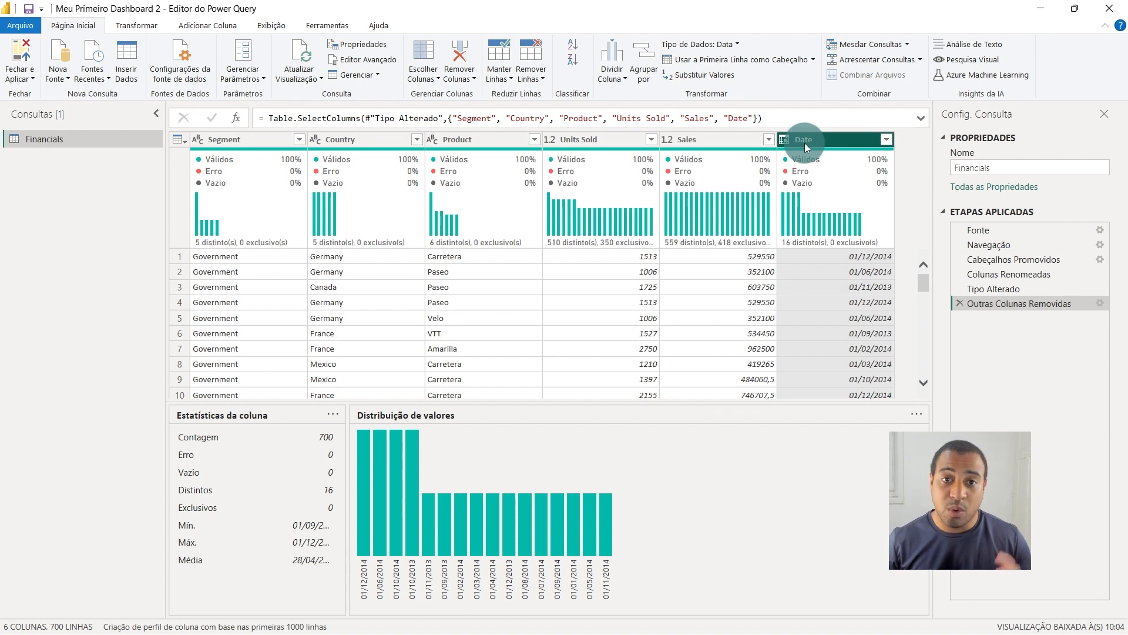
pyautogui.click(862, 349)
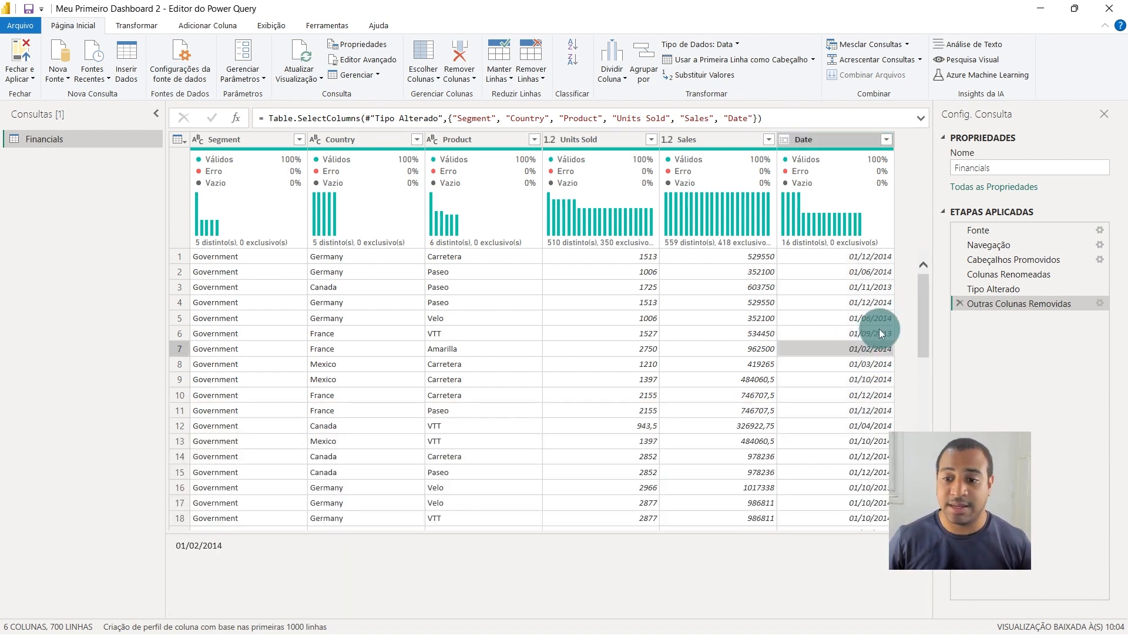
pyautogui.click(861, 258)
pyautogui.click(844, 140)
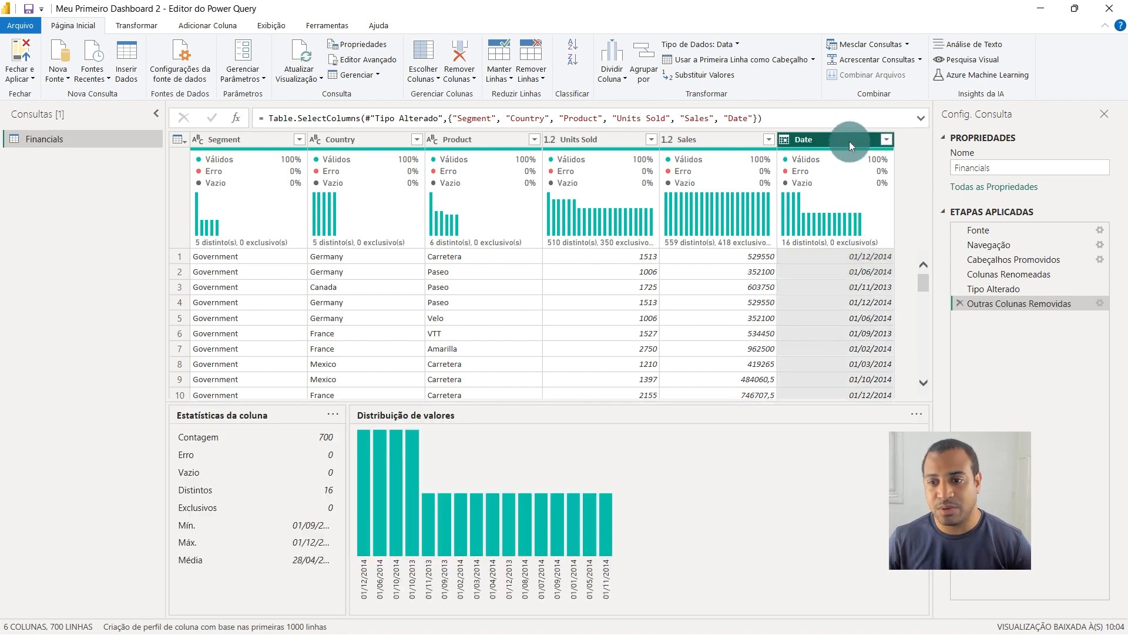
# - Add the Financials Date column as a new query and convert its list to a table with no delimiter
pyautogui.rightClick(849, 141)
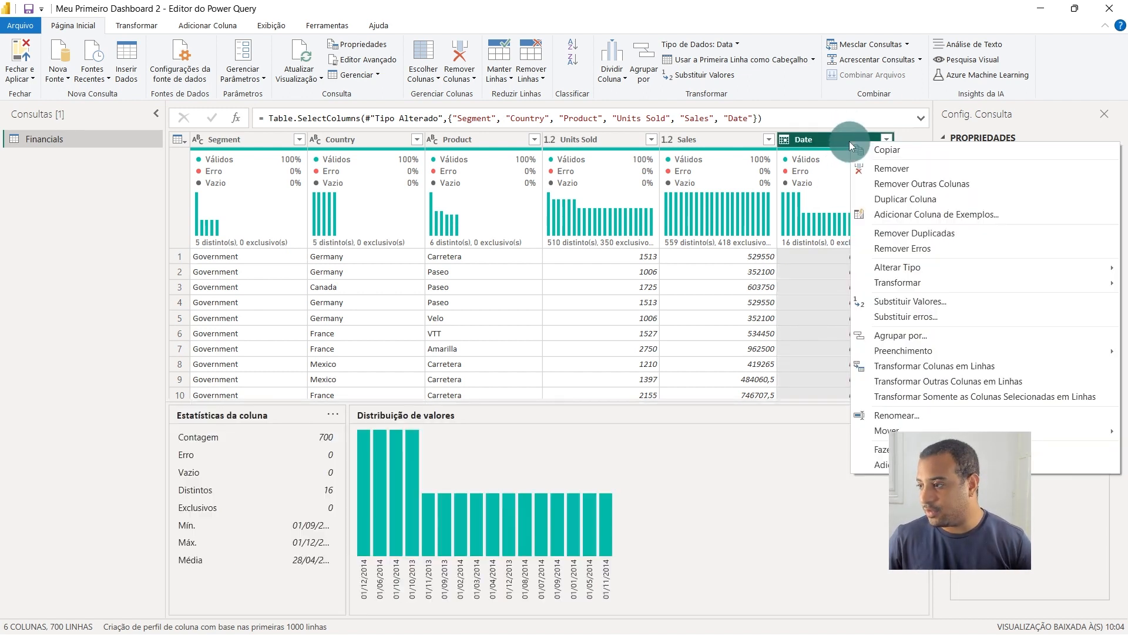
pyautogui.press('Escape')
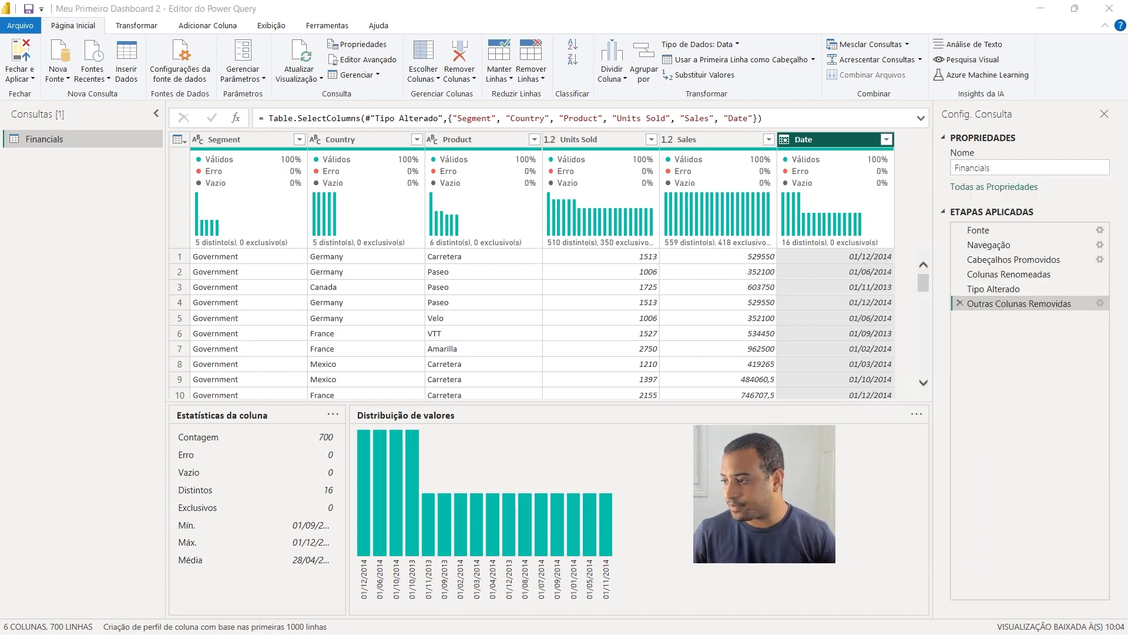
pyautogui.rightClick(819, 139)
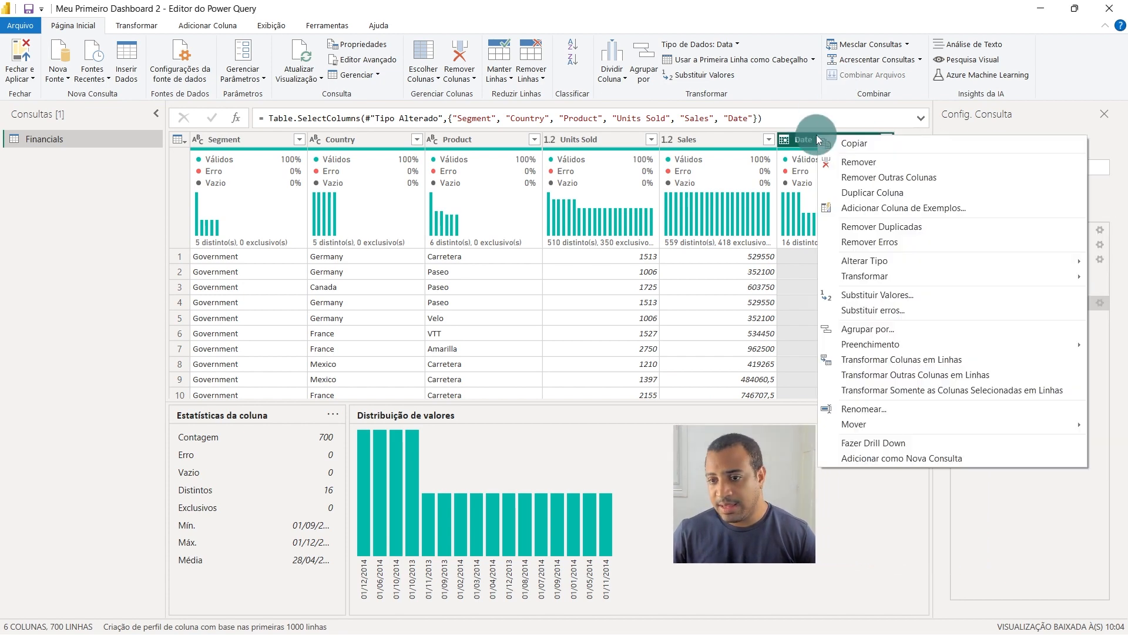
pyautogui.click(965, 459)
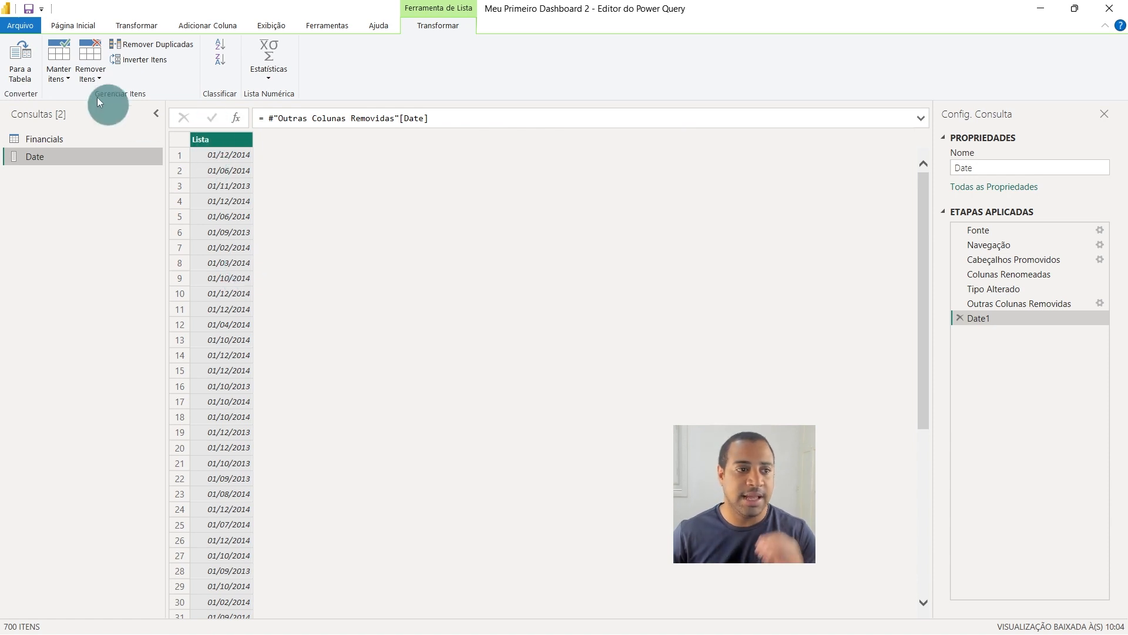
pyautogui.click(31, 70)
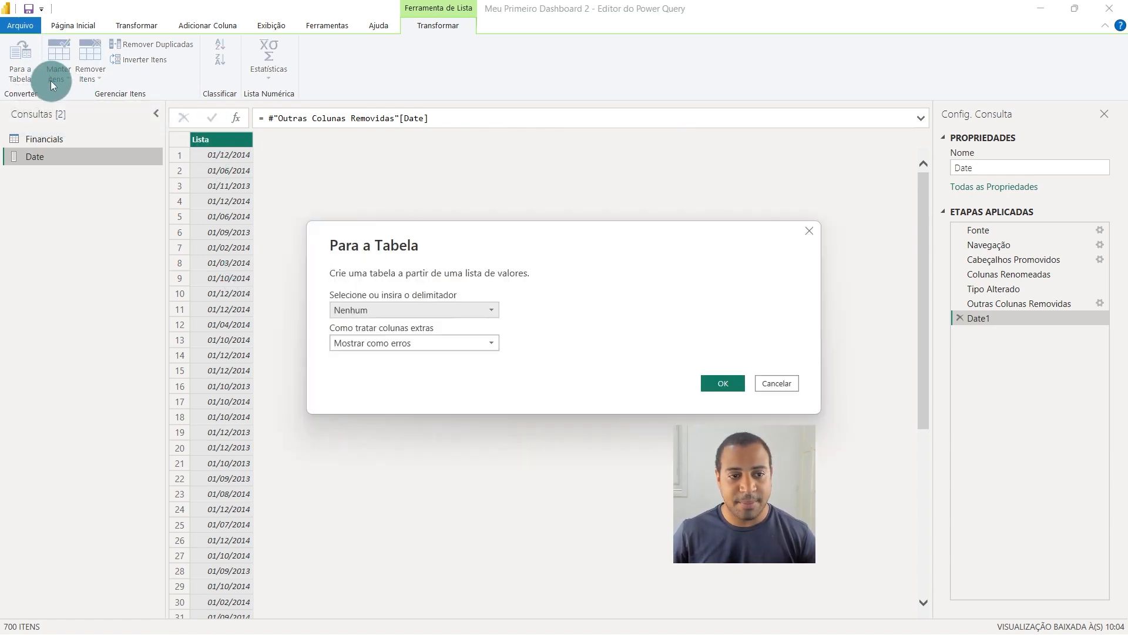
pyautogui.click(731, 385)
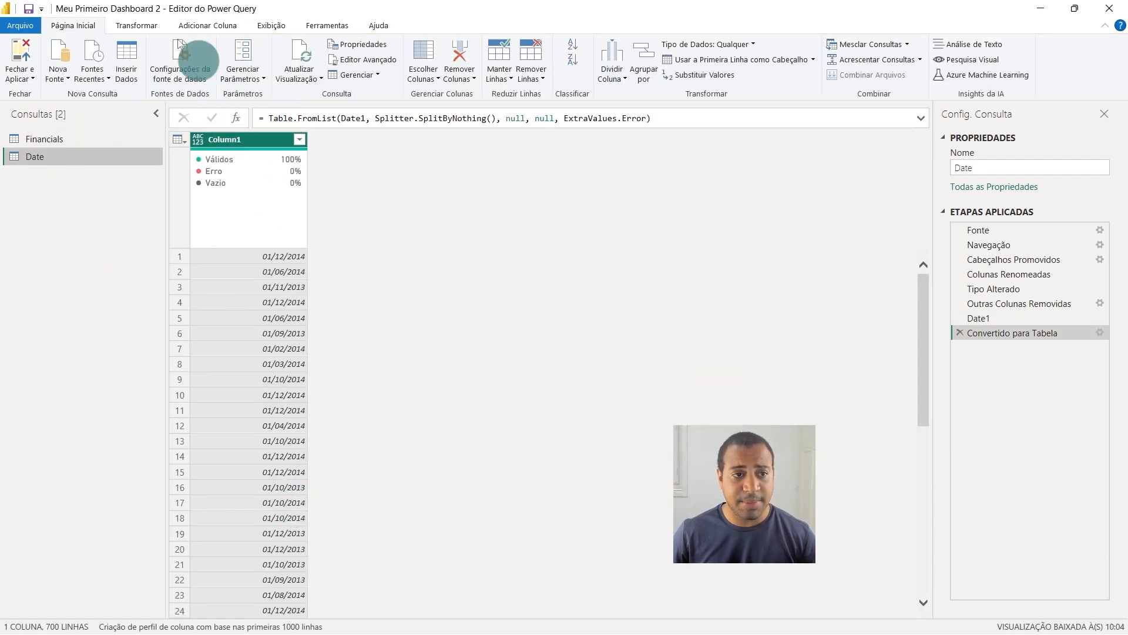
# - Try reducing the Date query's column to its earliest date, and remove that calculation from the applied steps
pyautogui.click(147, 26)
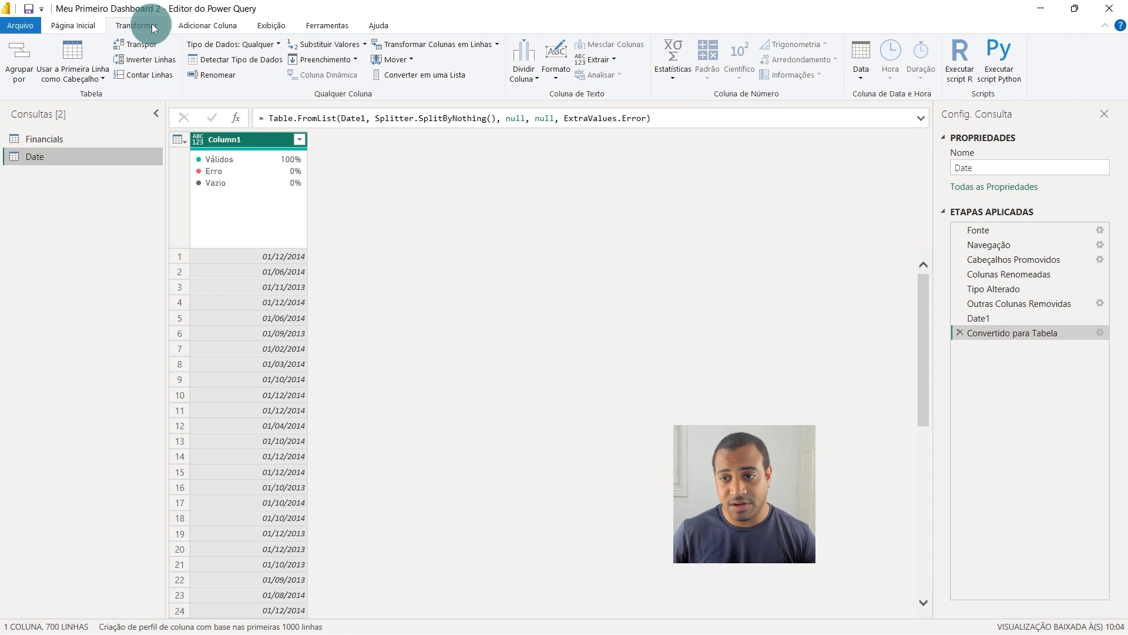
pyautogui.click(856, 75)
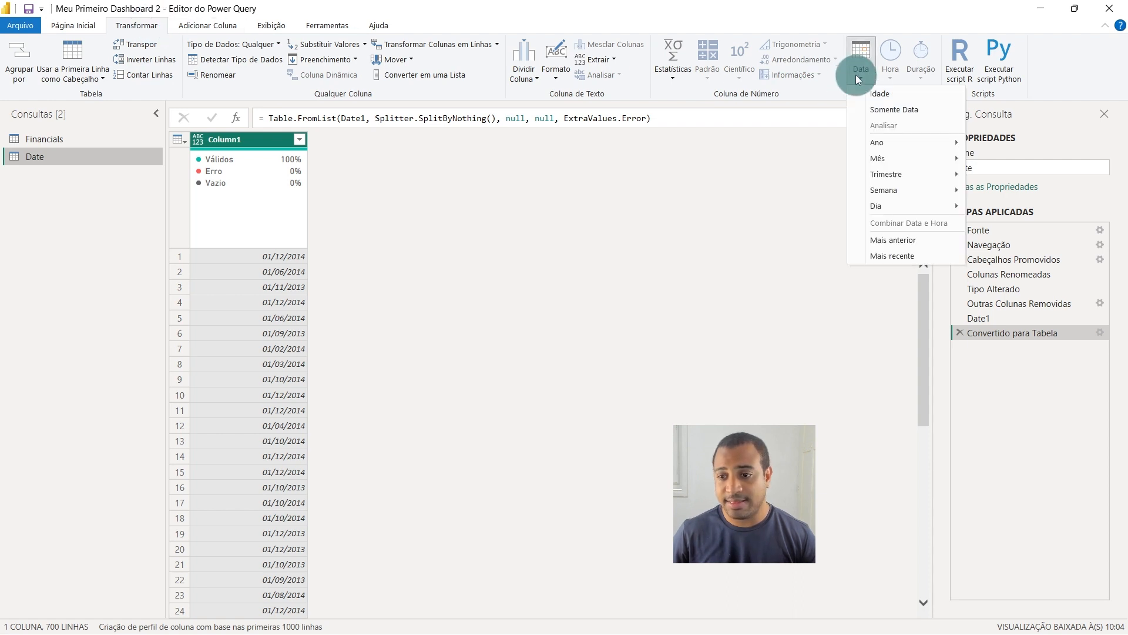
pyautogui.click(921, 241)
pyautogui.doubleClick(201, 140)
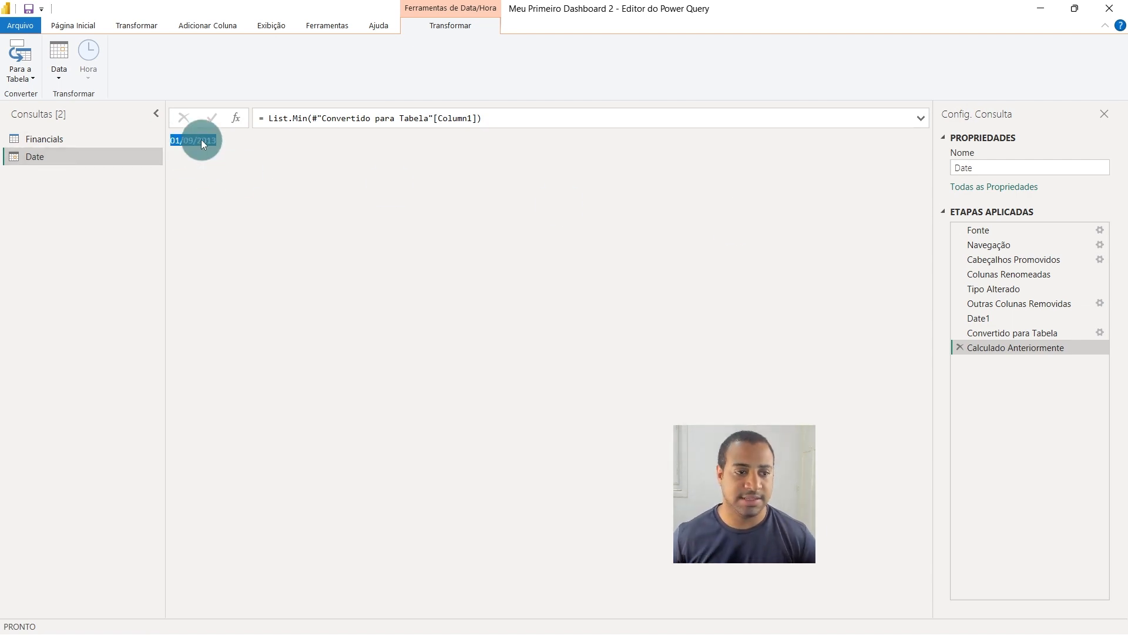
pyautogui.click(247, 171)
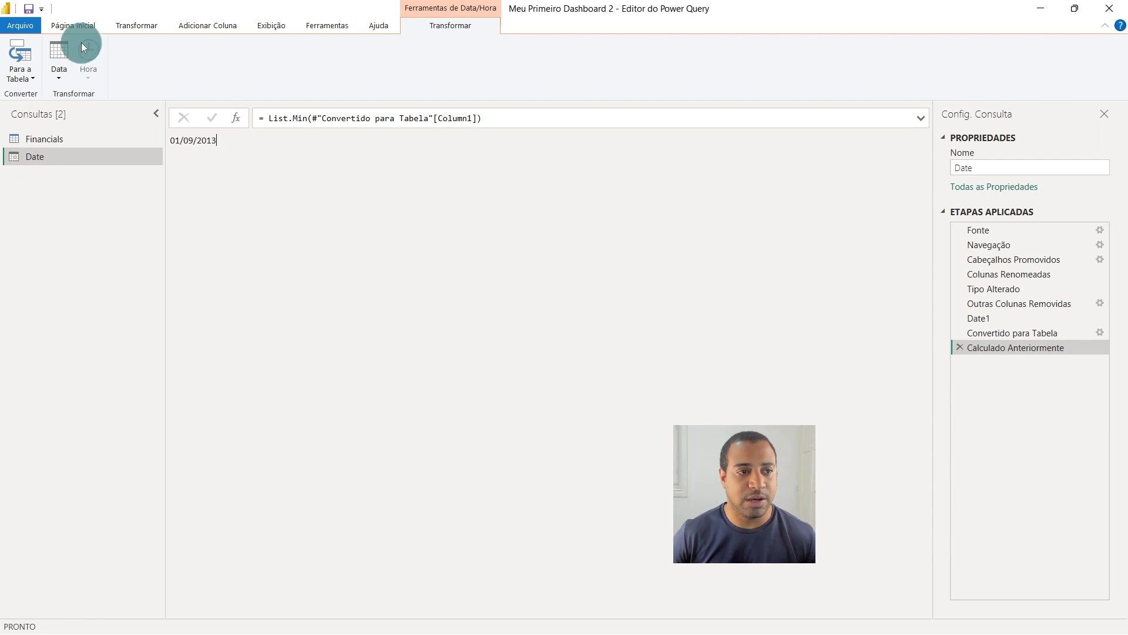
pyautogui.click(959, 347)
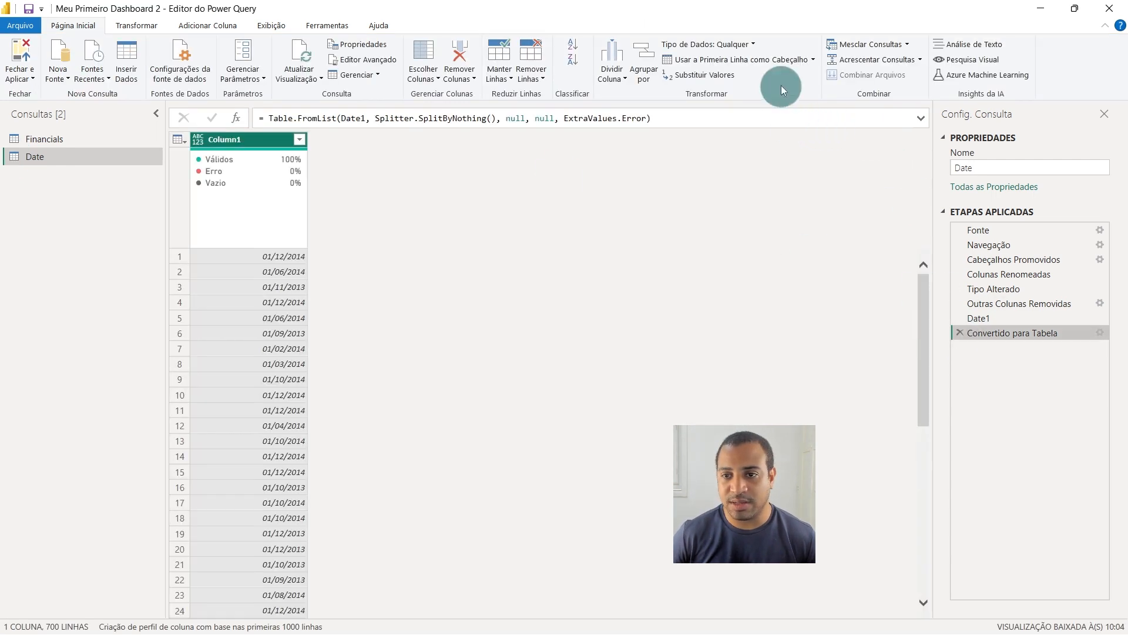
# - Reduce the Date query's converted column to its earliest date and rename the query Data Mínima
pyautogui.click(137, 25)
pyautogui.click(861, 70)
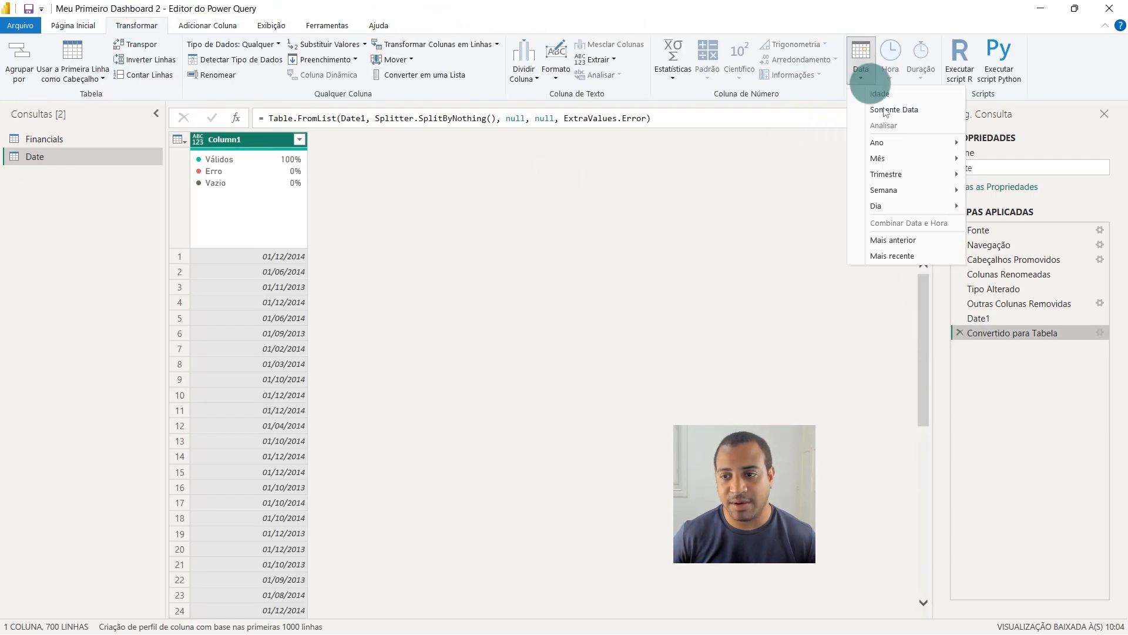
pyautogui.click(902, 238)
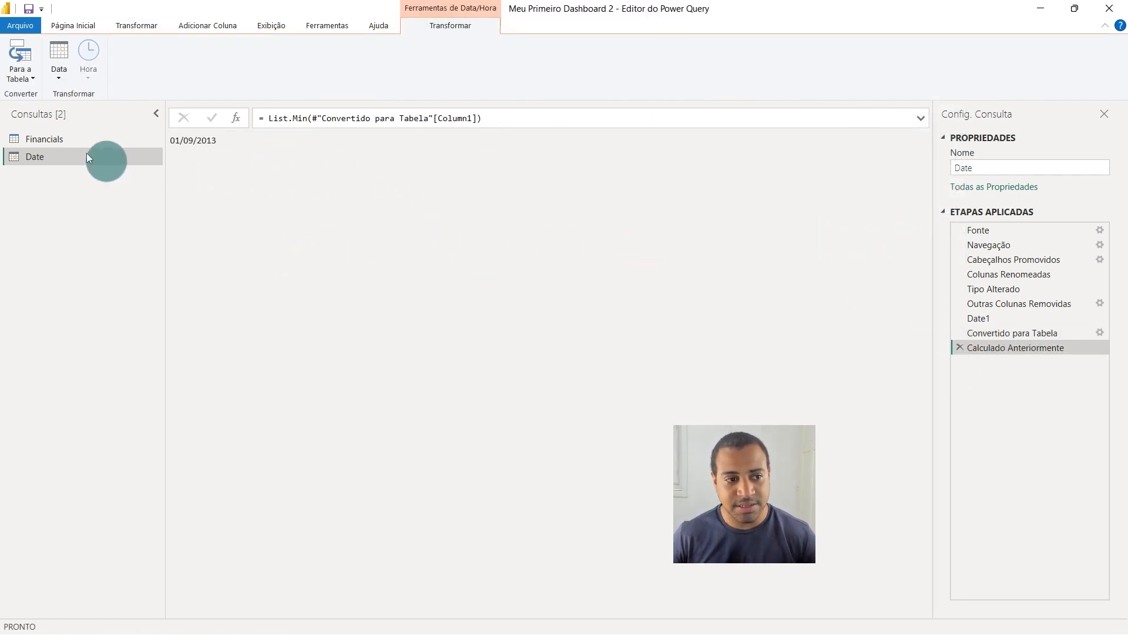
pyautogui.doubleClick(989, 169)
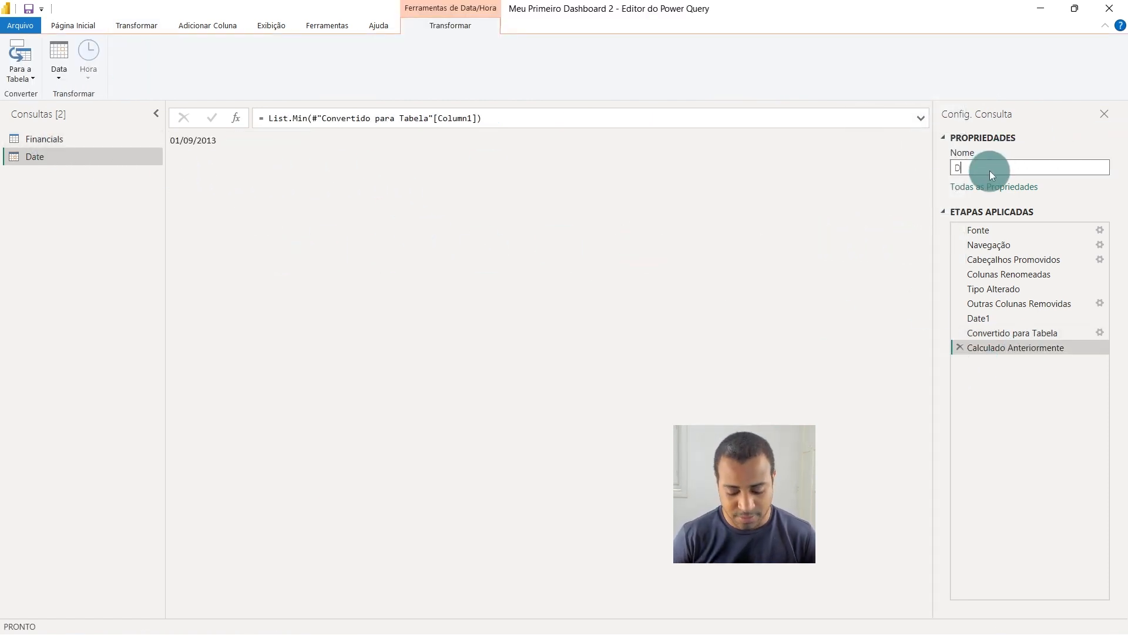
pyautogui.write('Data Mín')
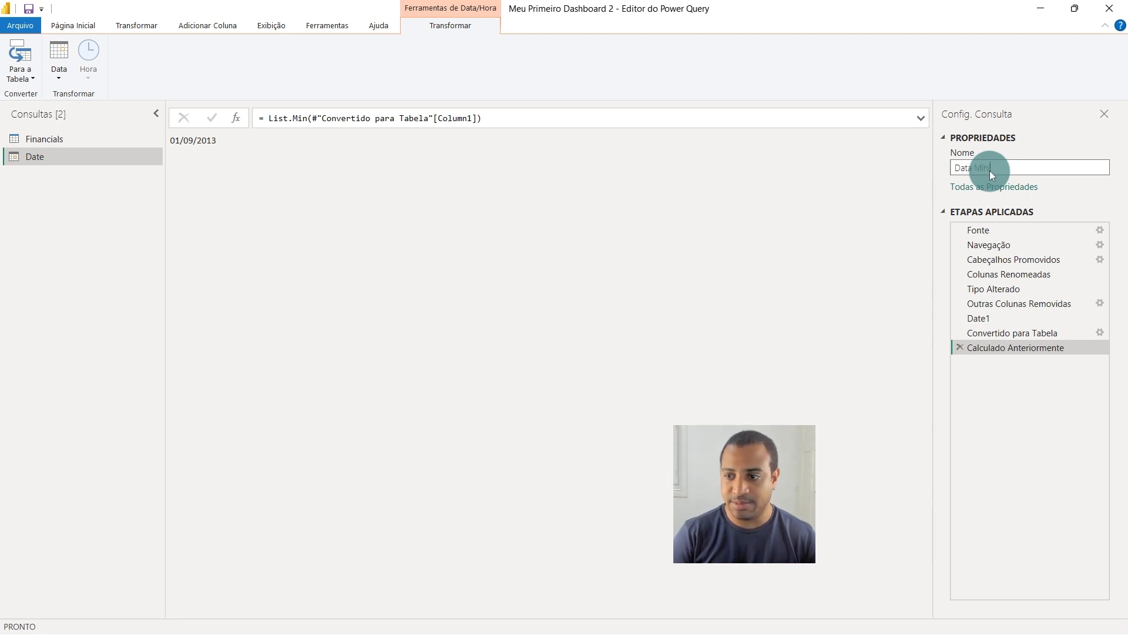
pyautogui.write('ima')
pyautogui.press('Return')
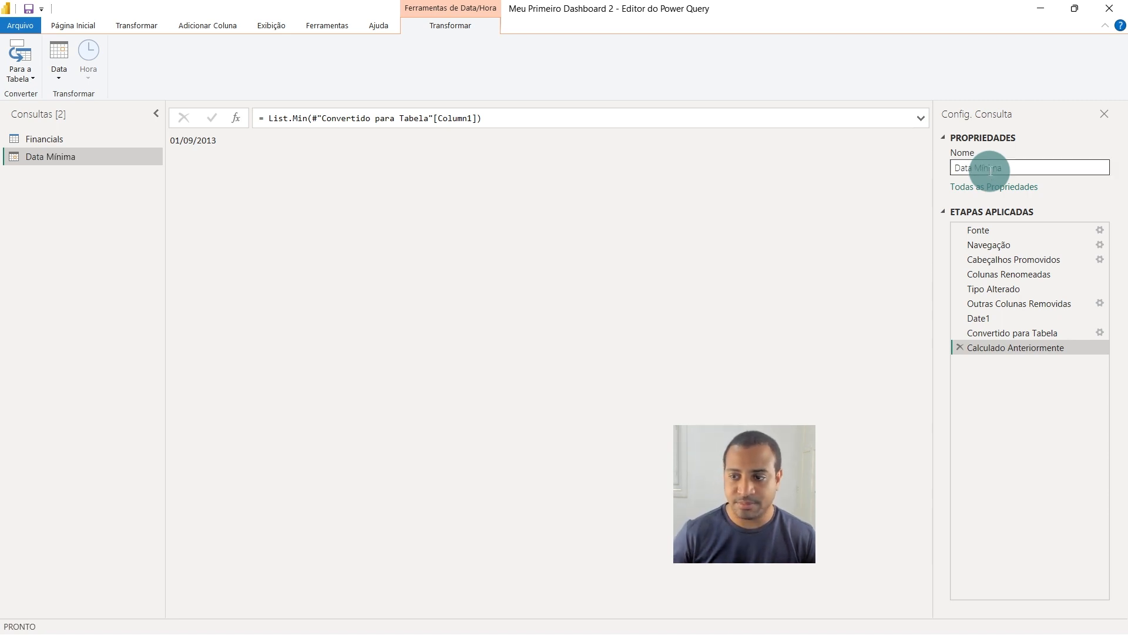
# - Duplicate the Data Mínima query and rename the copy Data Máxima
pyautogui.rightClick(120, 155)
pyautogui.click(200, 262)
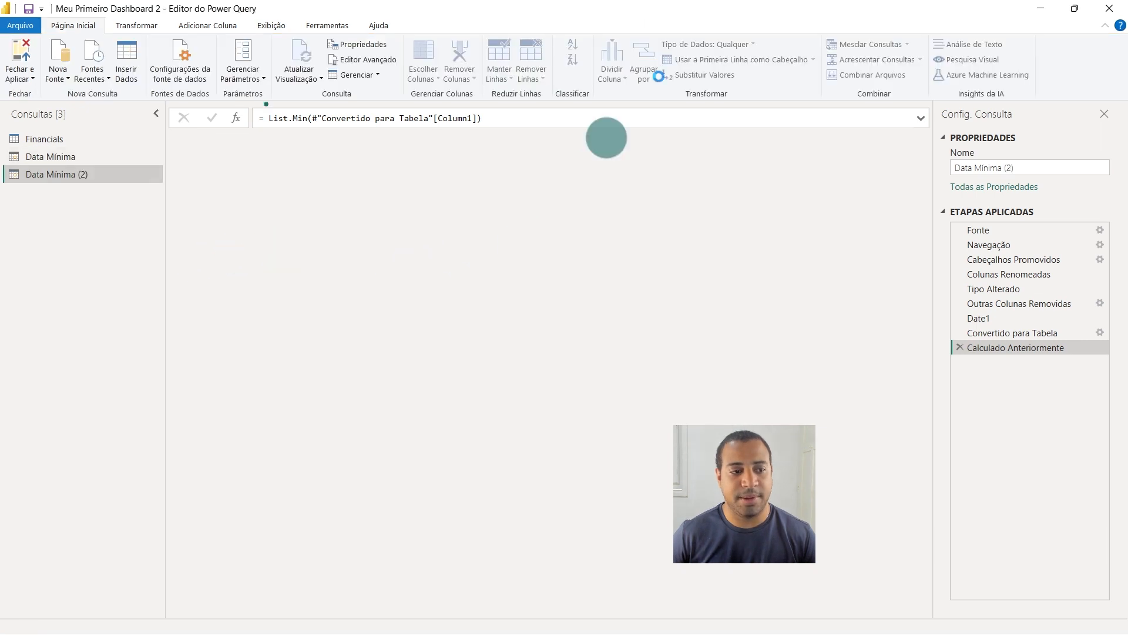
pyautogui.moveTo(975, 168); pyautogui.dragTo(1067, 168)
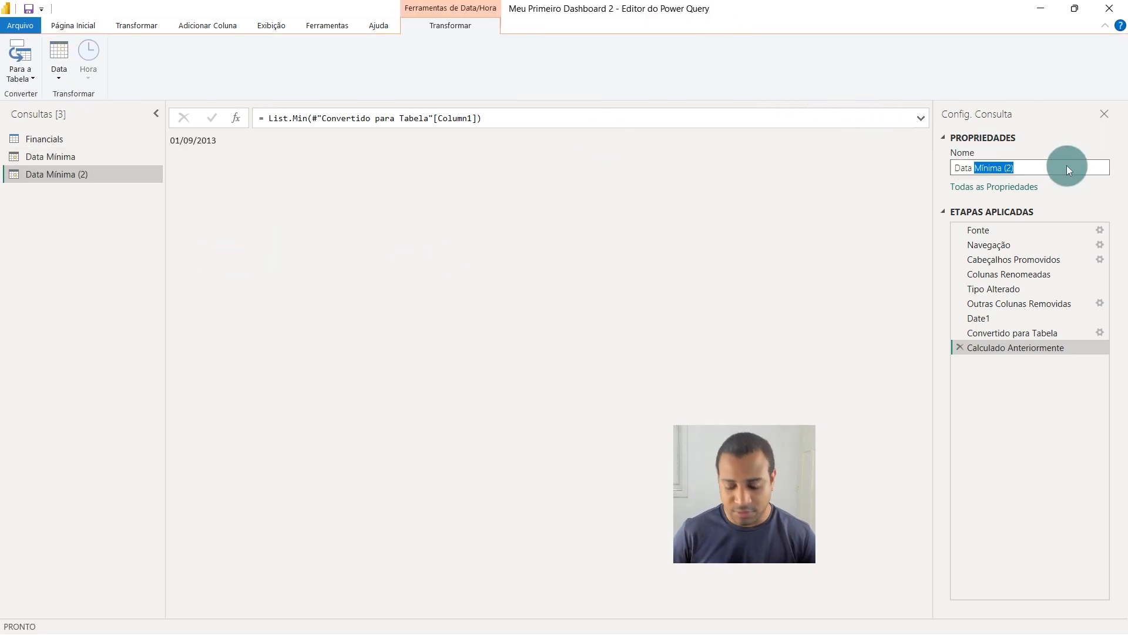
pyautogui.write('Máxima')
pyautogui.press('Return')
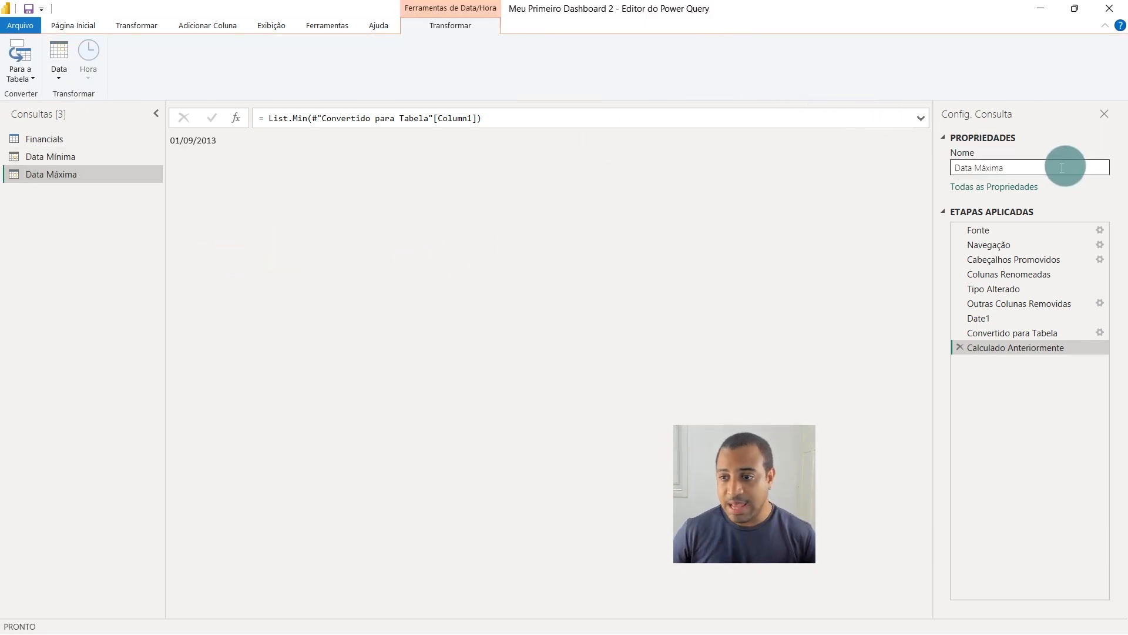
# - Replace the earliest-date calculation in Data Máxima with the column's most recent date
pyautogui.click(959, 348)
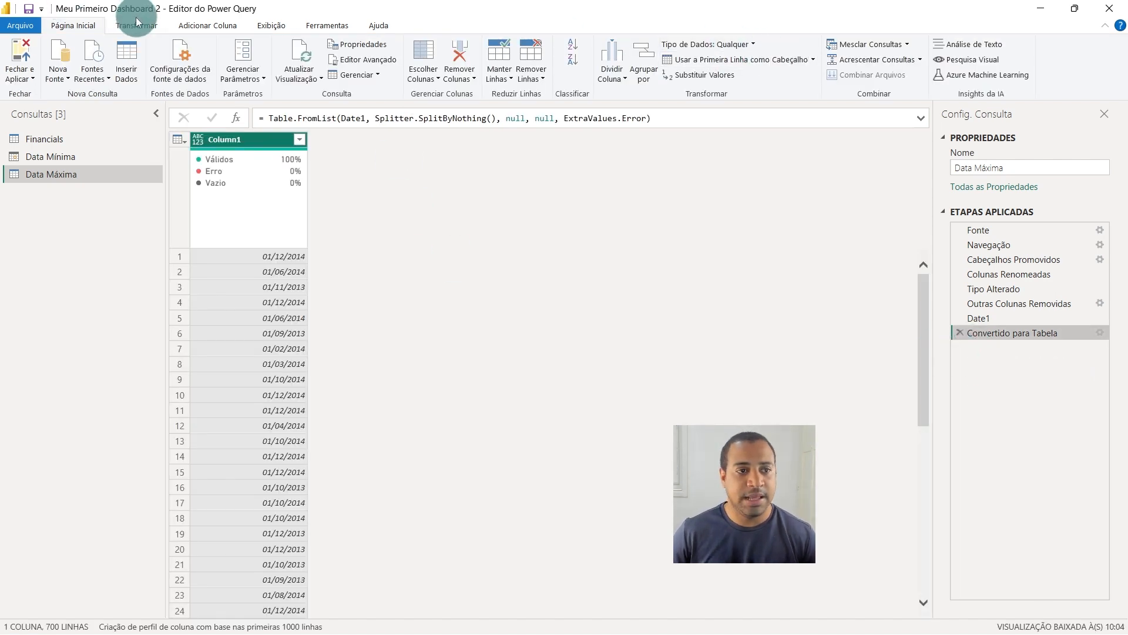
pyautogui.click(137, 24)
pyautogui.click(861, 59)
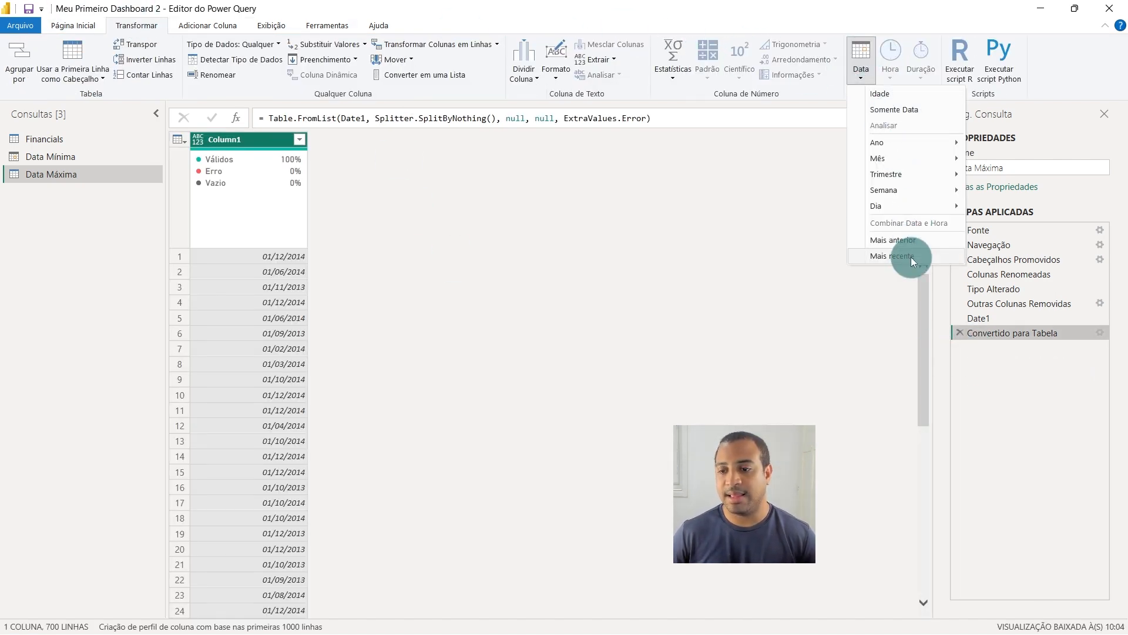
pyautogui.click(911, 256)
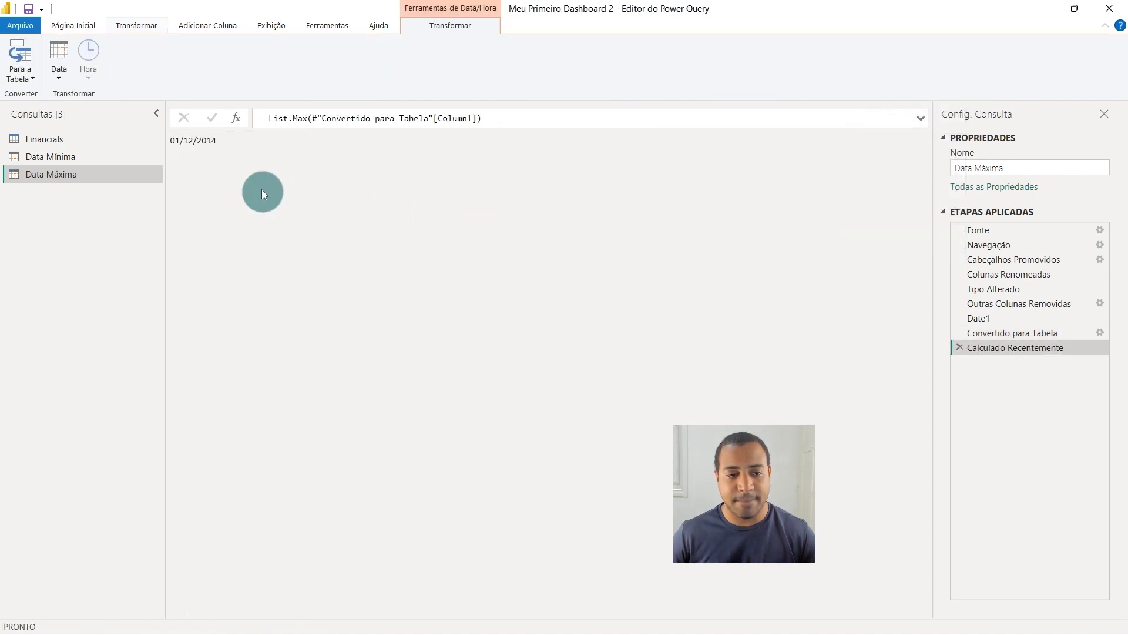
# - Create a blank query with the formula = #"Data Máxima" - #"Data Mínima"
pyautogui.rightClick(92, 200)
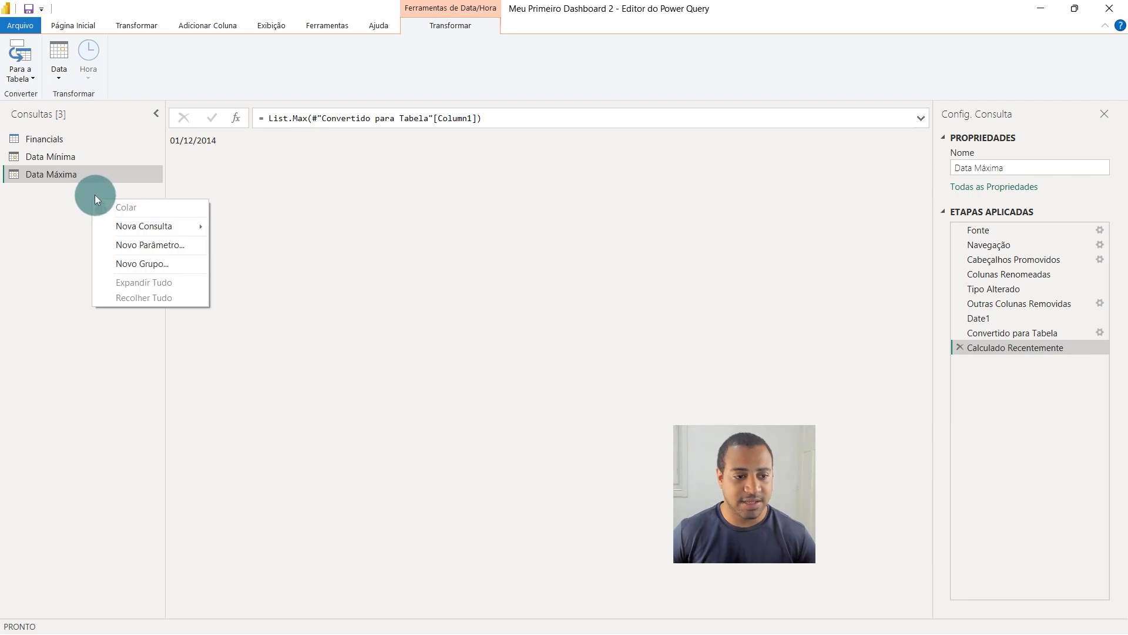
pyautogui.moveTo(128, 229)
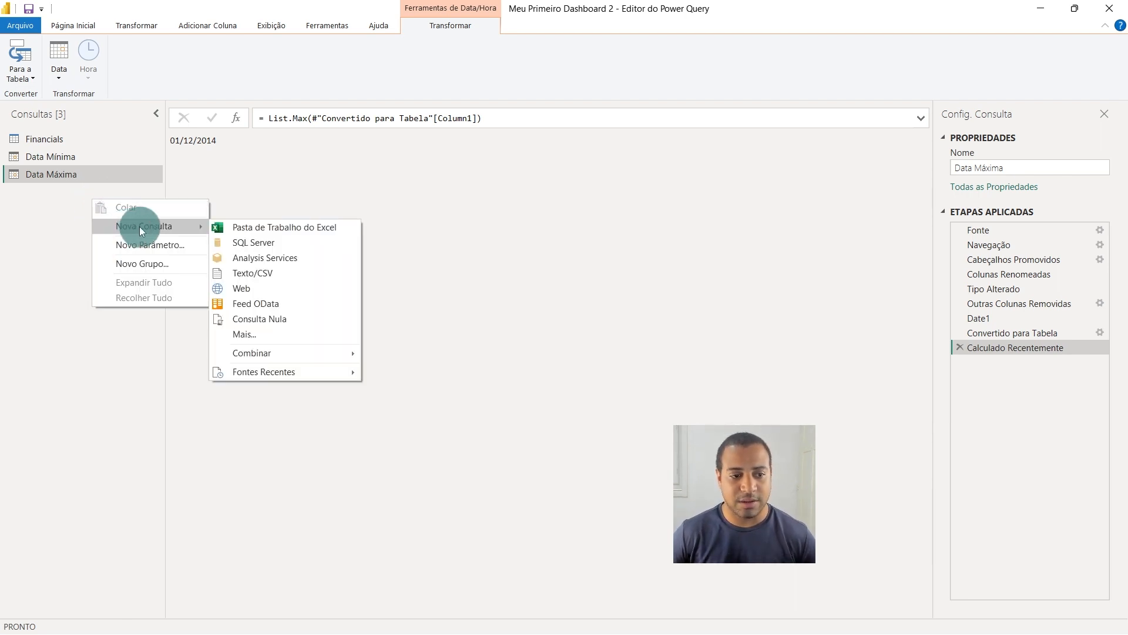
pyautogui.click(284, 319)
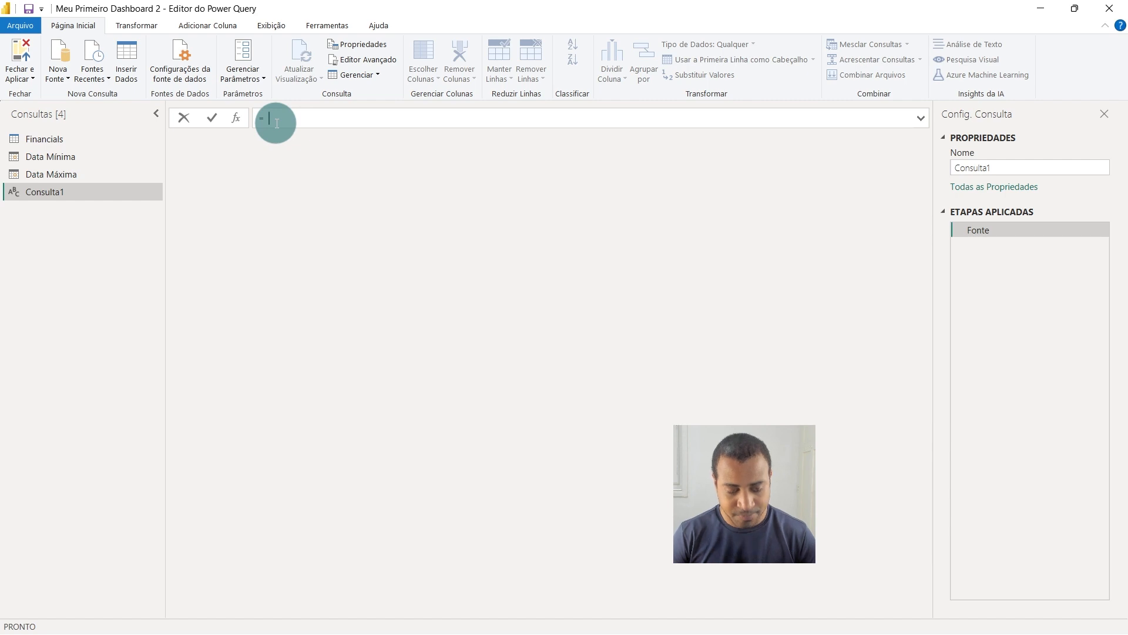
pyautogui.write('#date')
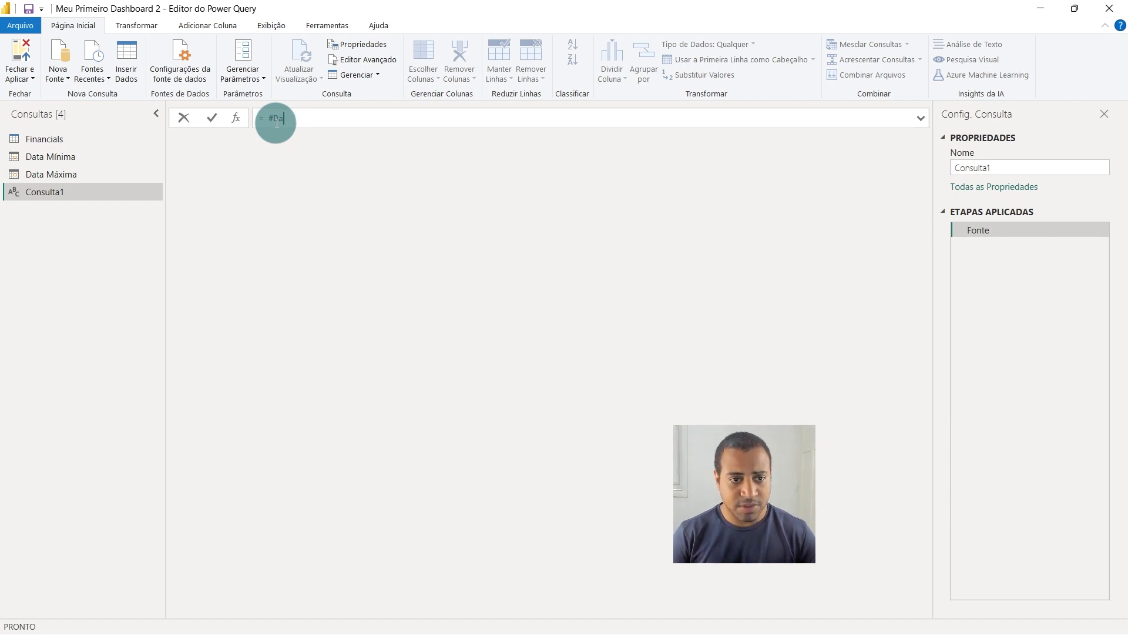
pyautogui.press('BackSpace')
pyautogui.press('BackSpace')
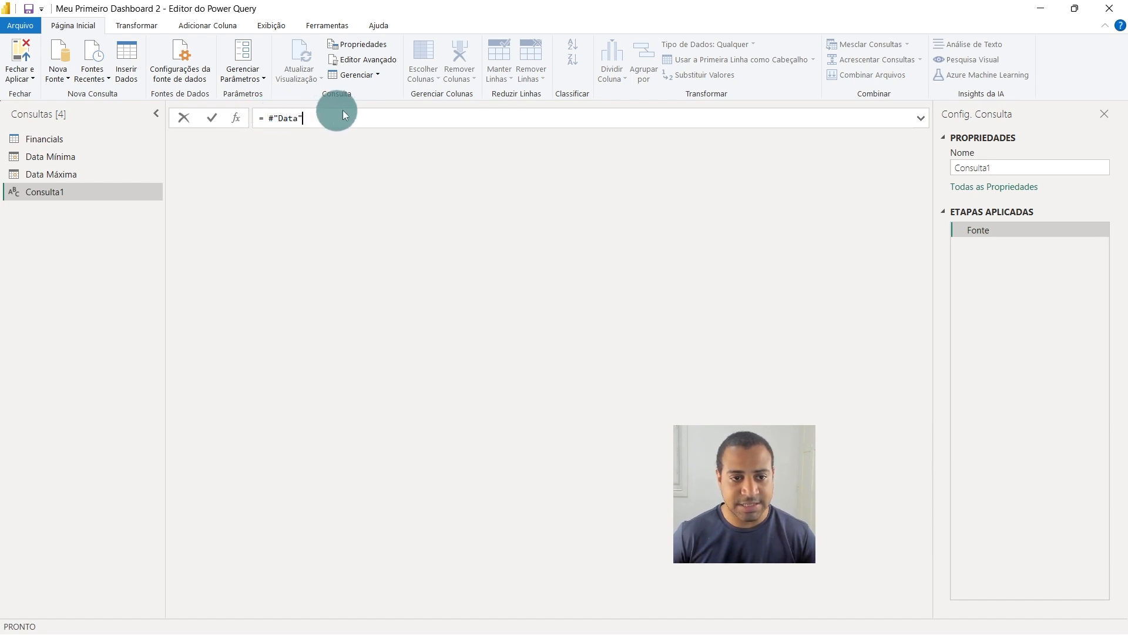
pyautogui.write('Máixm')
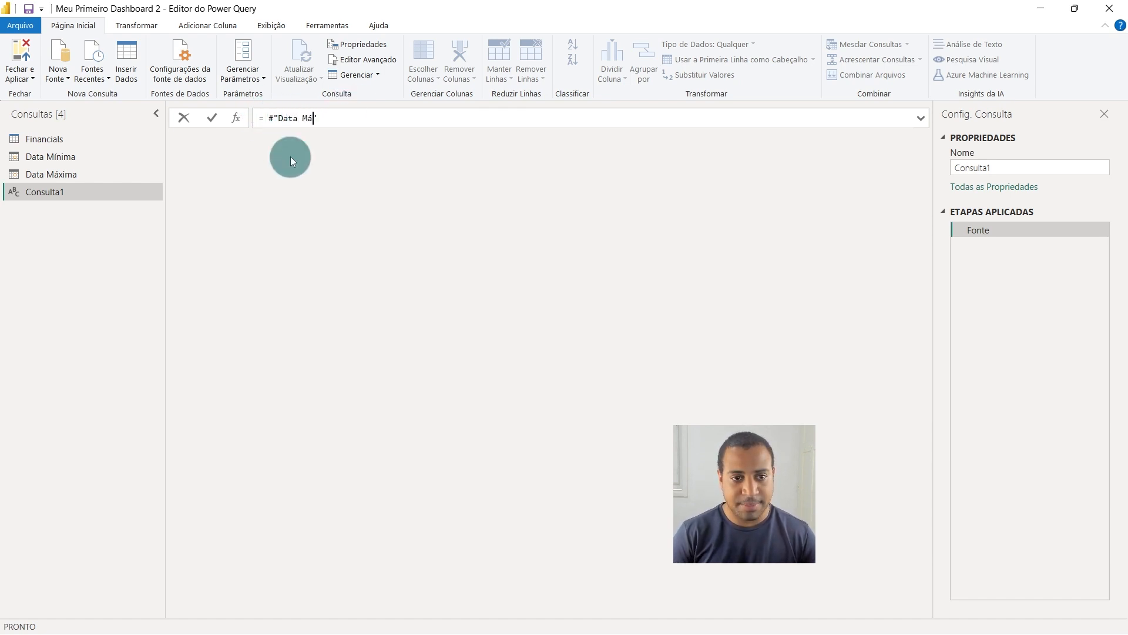
pyautogui.press('BackSpace')
pyautogui.press('BackSpace')
pyautogui.press('BackSpace')
pyautogui.write('xima')
pyautogui.press('End')
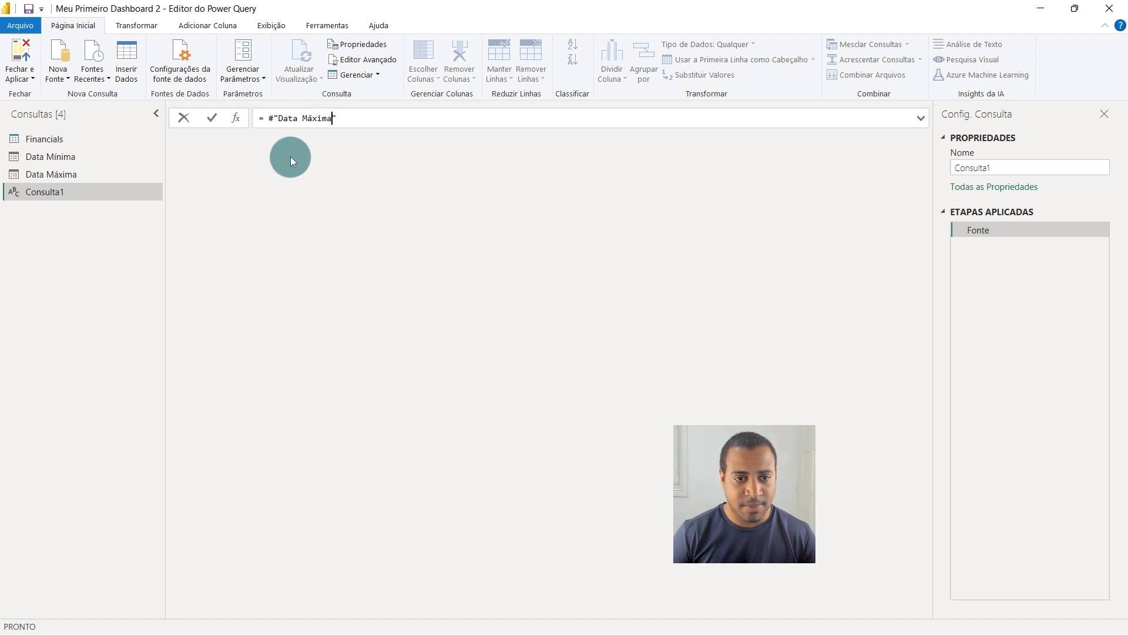
pyautogui.write('- #')
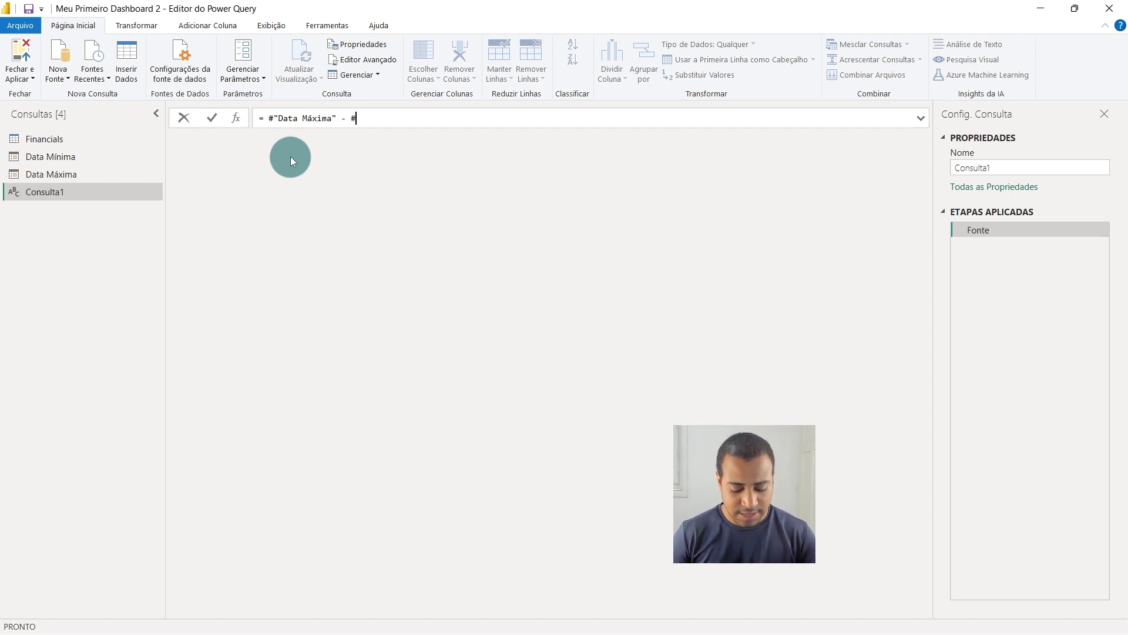
pyautogui.write('"D')
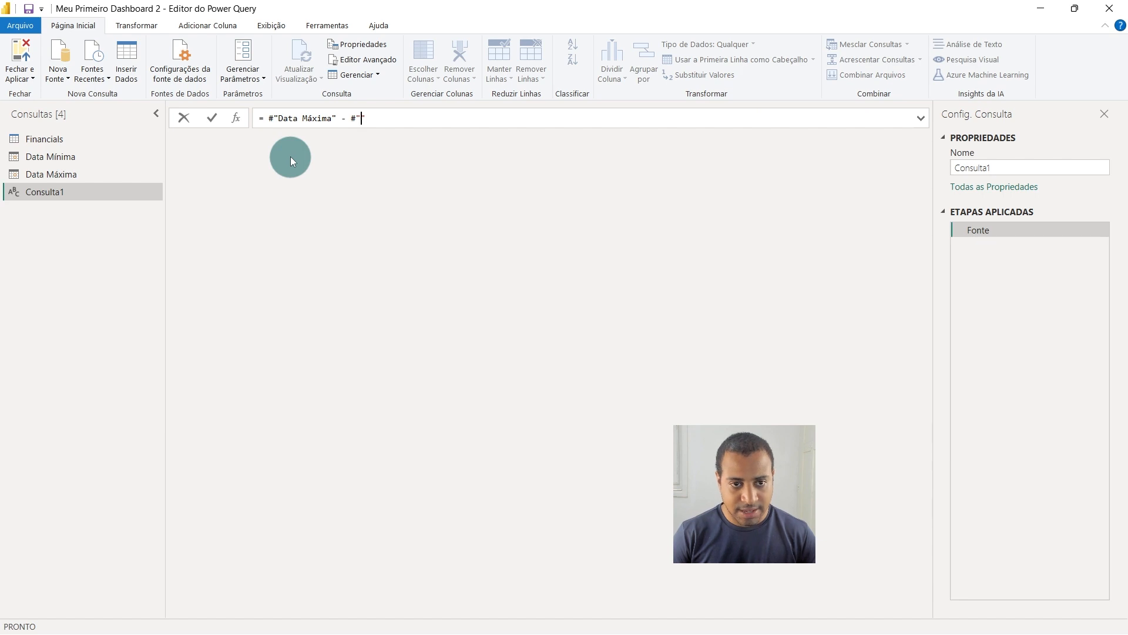
pyautogui.write('ata Mínima')
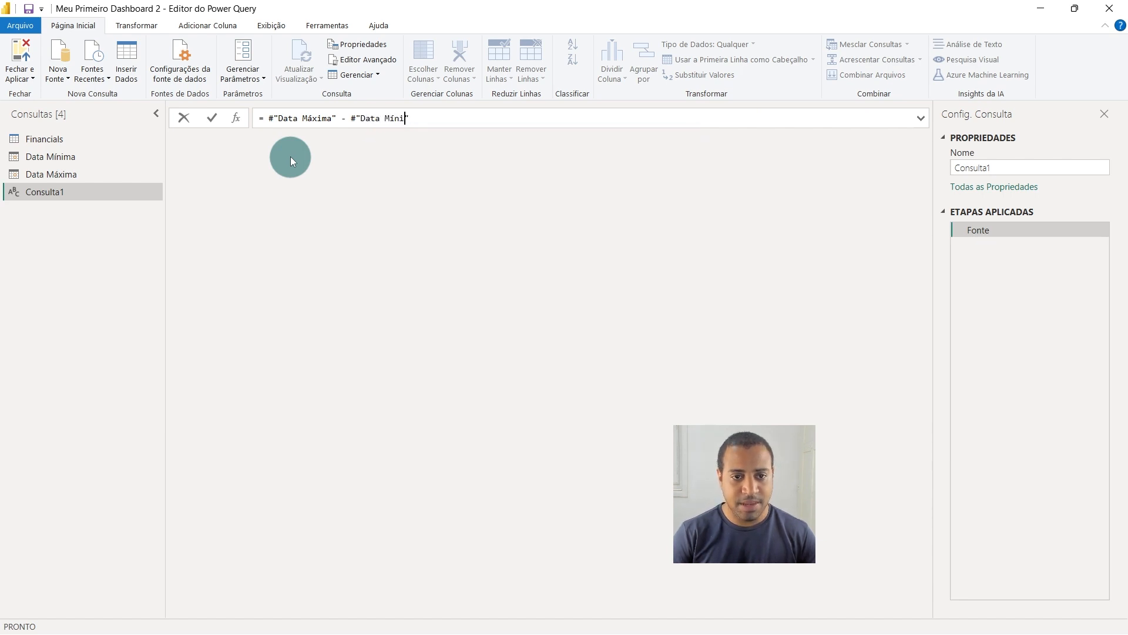
pyautogui.press('Return')
pyautogui.click(313, 117)
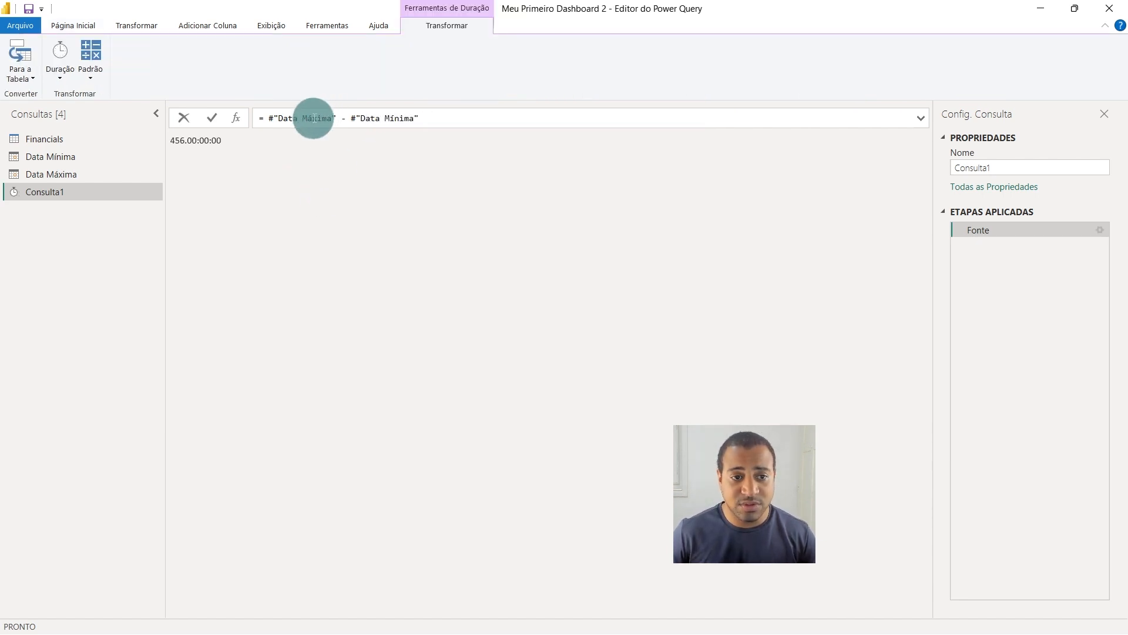
pyautogui.hotkey('ctrl', 'a')
# - Delete the Consulta1 query
pyautogui.rightClick(87, 192)
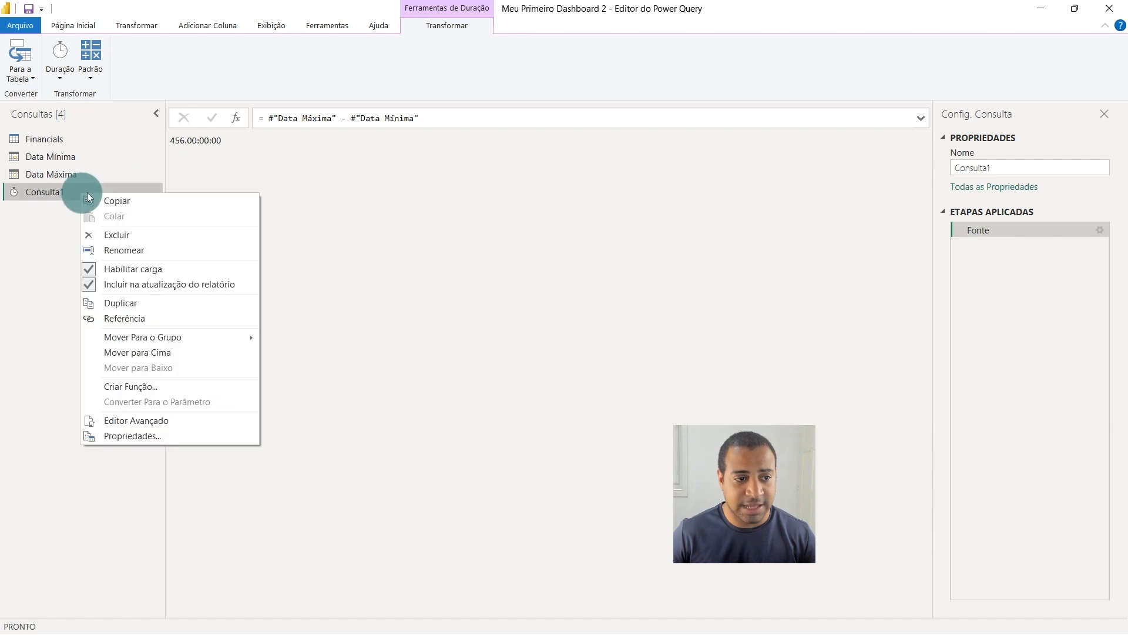
pyautogui.click(147, 232)
pyautogui.click(637, 351)
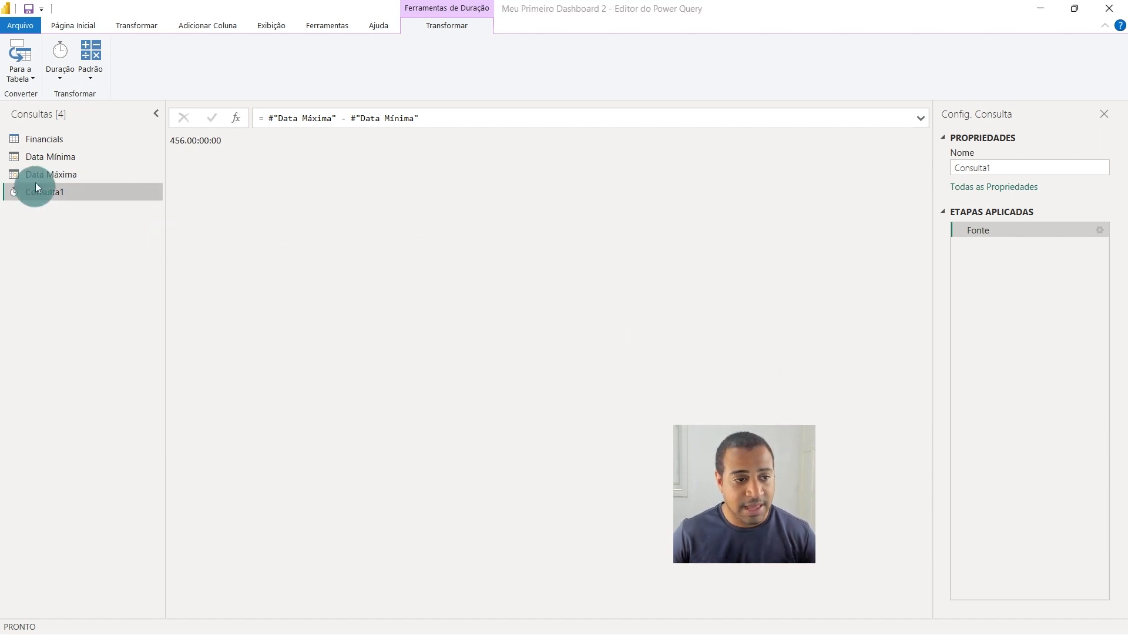
# - Create a query referencing Data Máxima and set its source formula to = #"Data Máxima" - #"Data Mínima"
pyautogui.rightClick(45, 174)
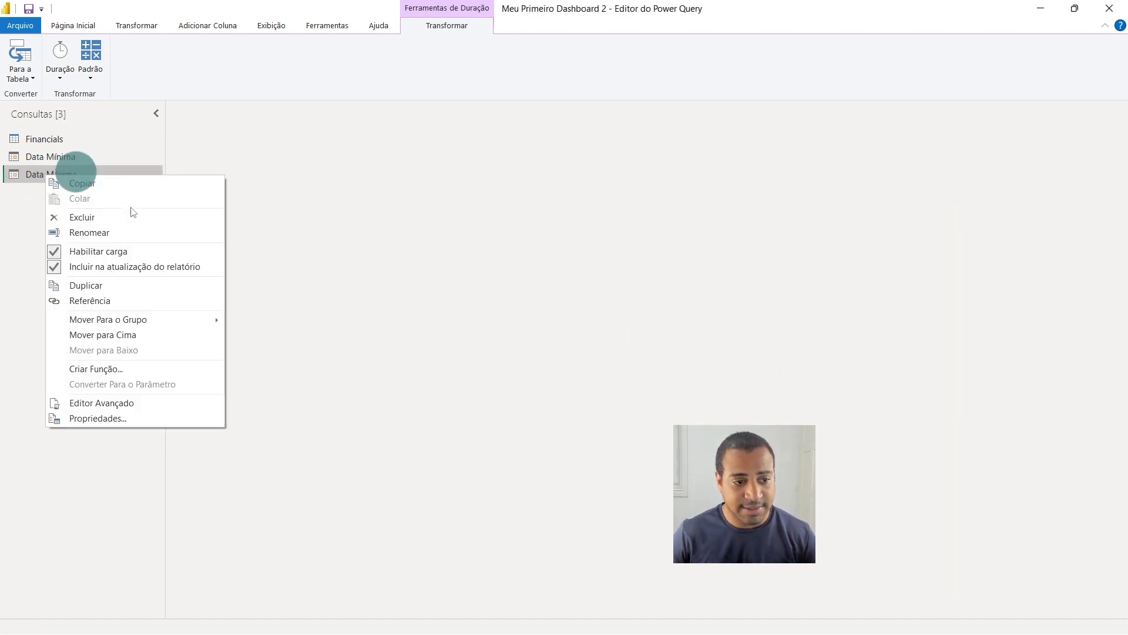
pyautogui.click(125, 290)
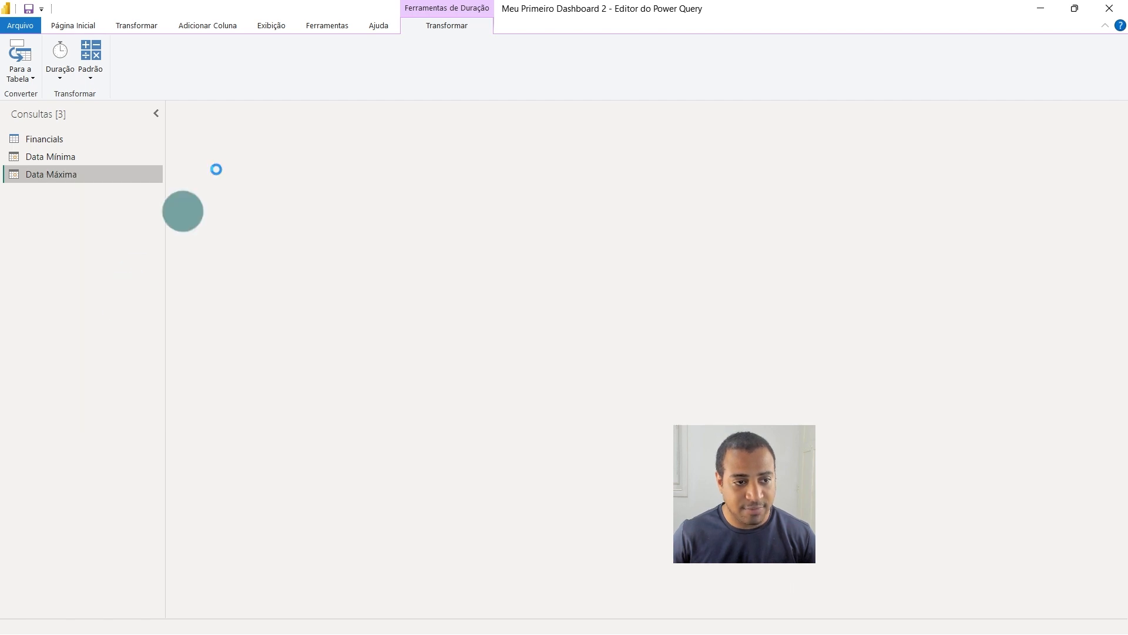
pyautogui.moveTo(342, 121); pyautogui.dragTo(269, 121)
pyautogui.click(343, 122)
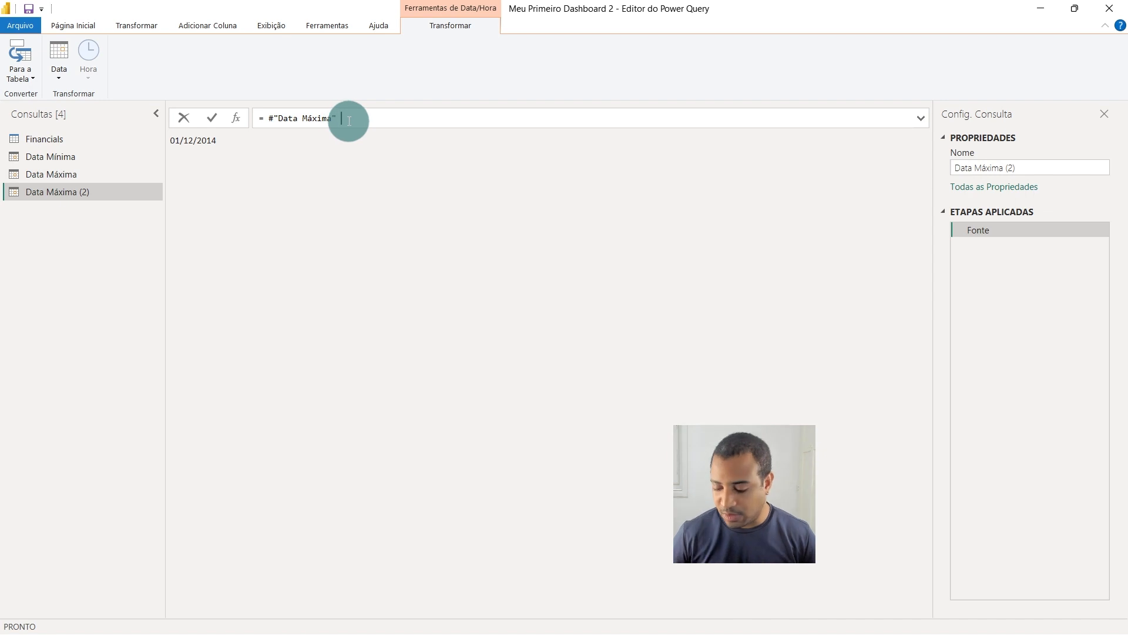
pyautogui.write('-')
pyautogui.moveTo(268, 121); pyautogui.dragTo(335, 116)
pyautogui.hotkey('ctrl', 'c')
pyautogui.click(406, 120)
pyautogui.hotkey('ctrl', 'v')
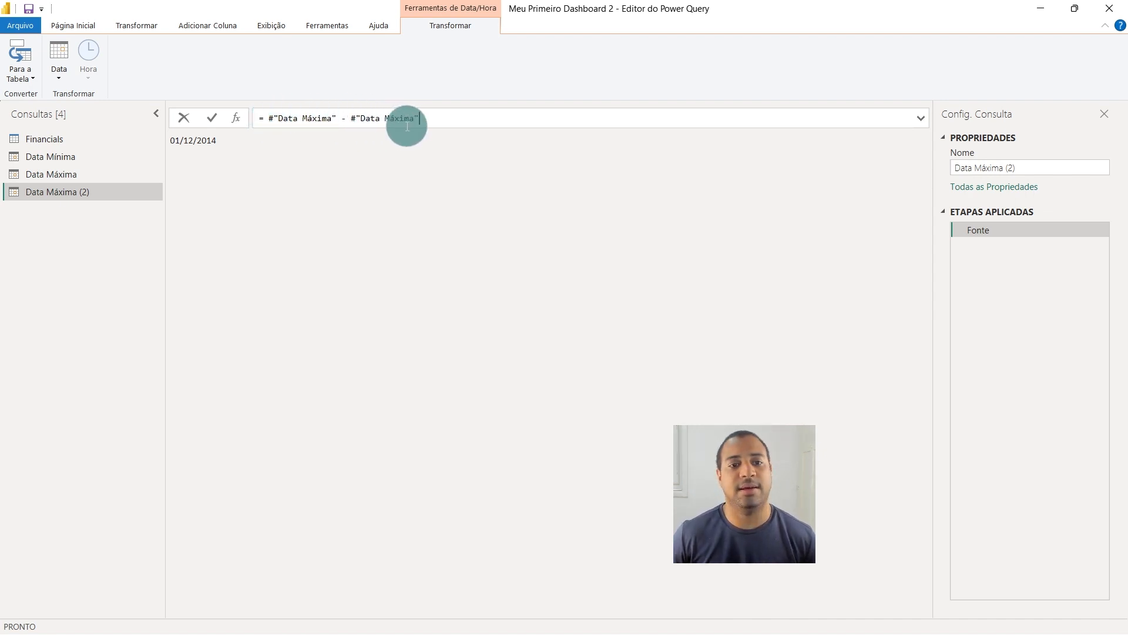
pyautogui.doubleClick(403, 119)
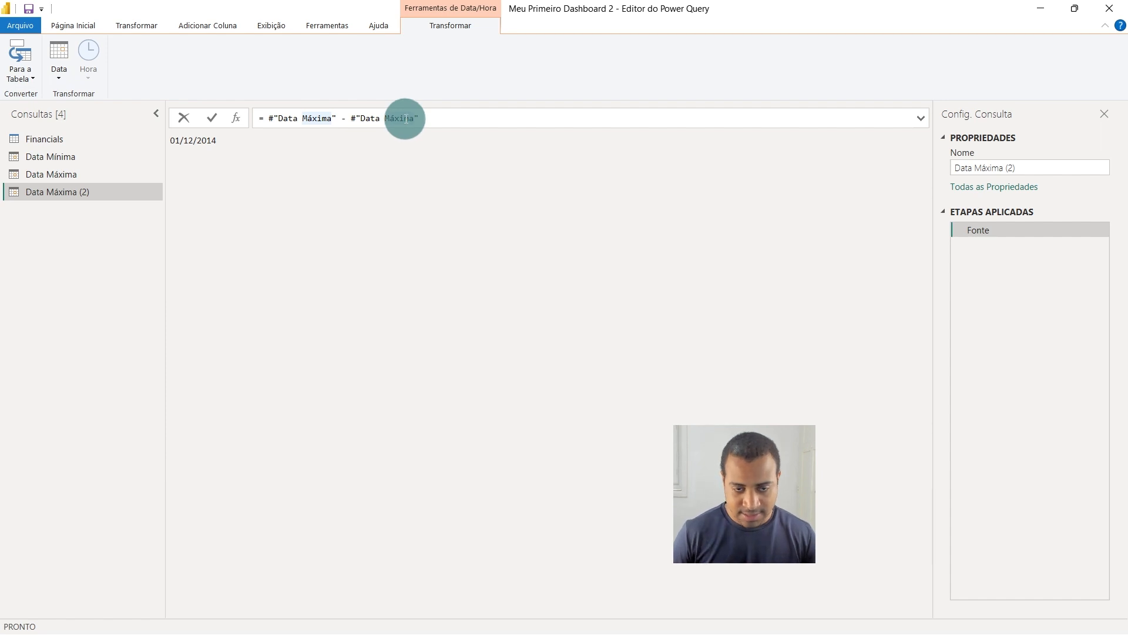
pyautogui.write('M')
pyautogui.write('ínima"')
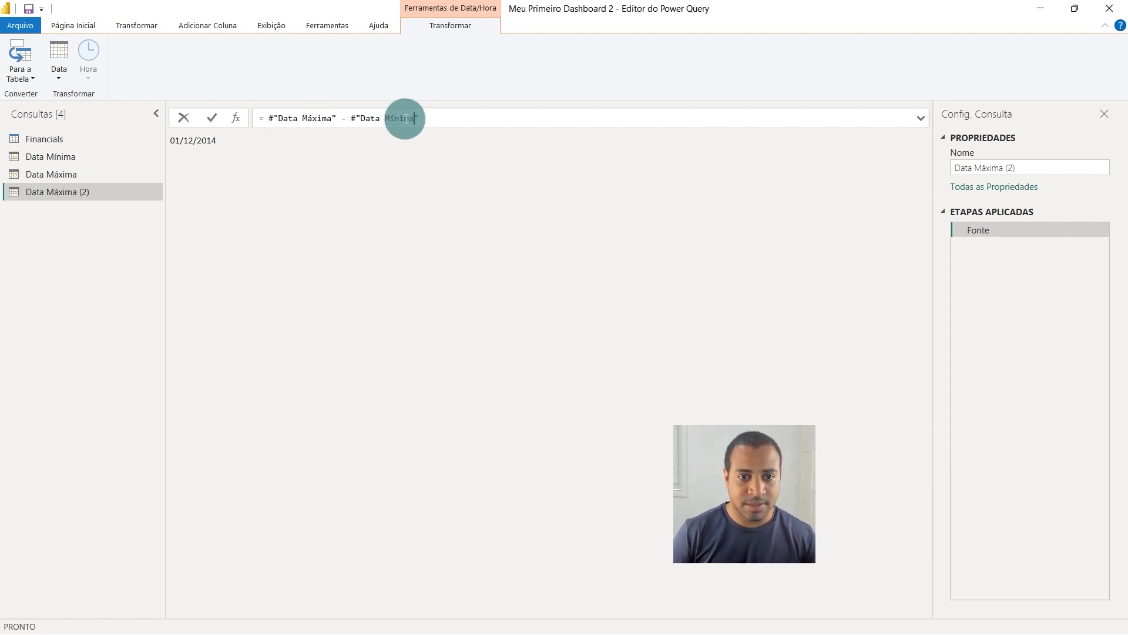
pyautogui.press('Return')
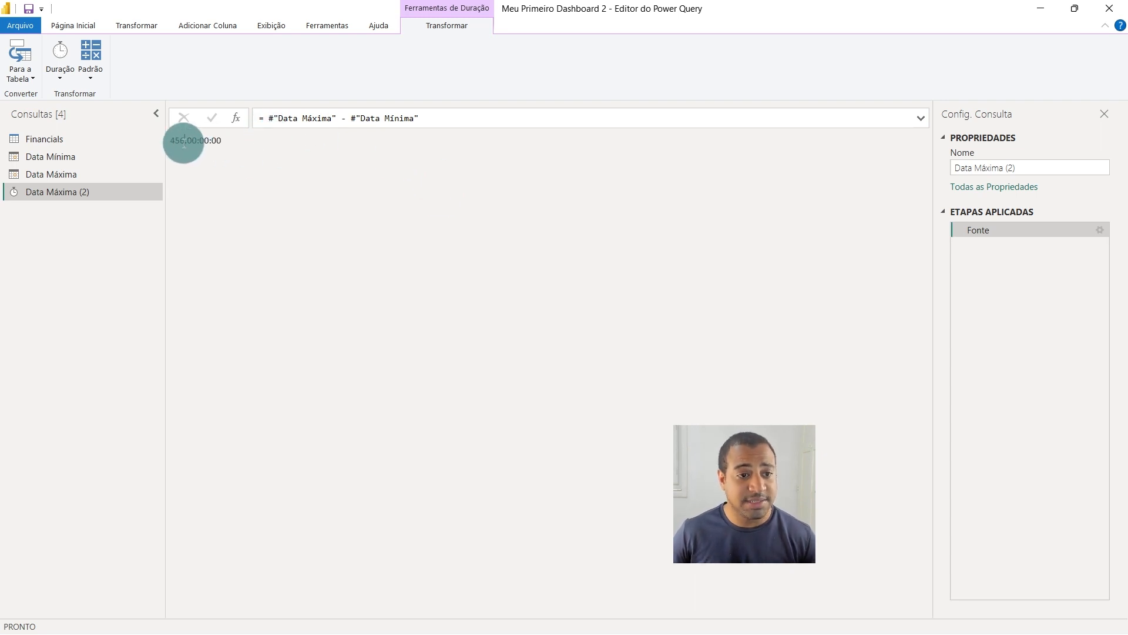
# - Extract the days component from the duration in the Data Máxima (2) query
pyautogui.click(62, 75)
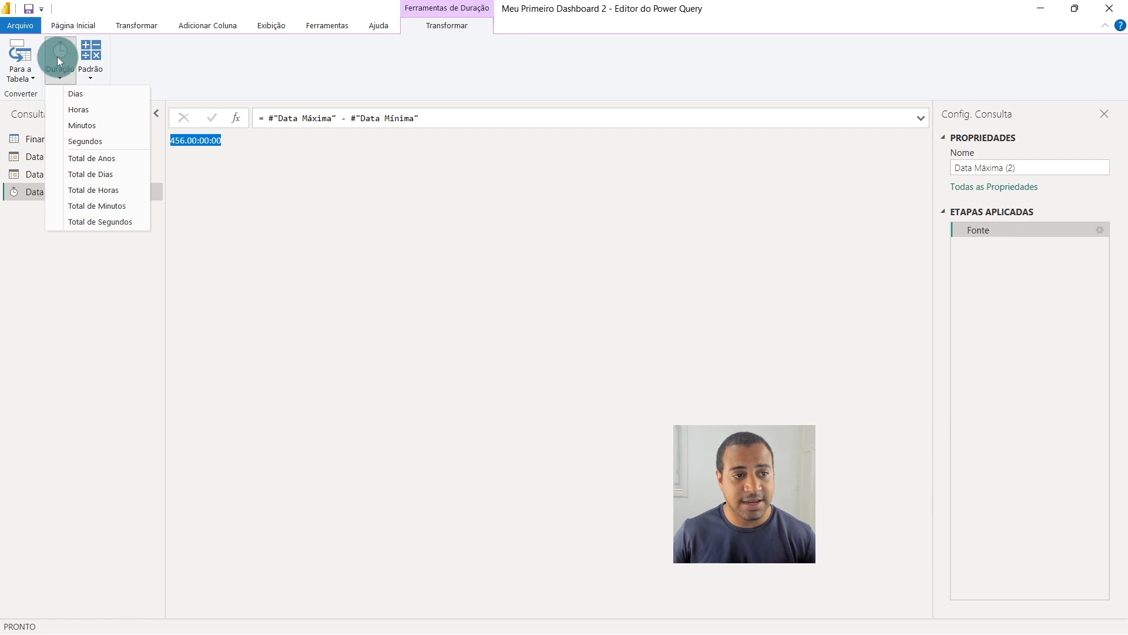
pyautogui.click(76, 94)
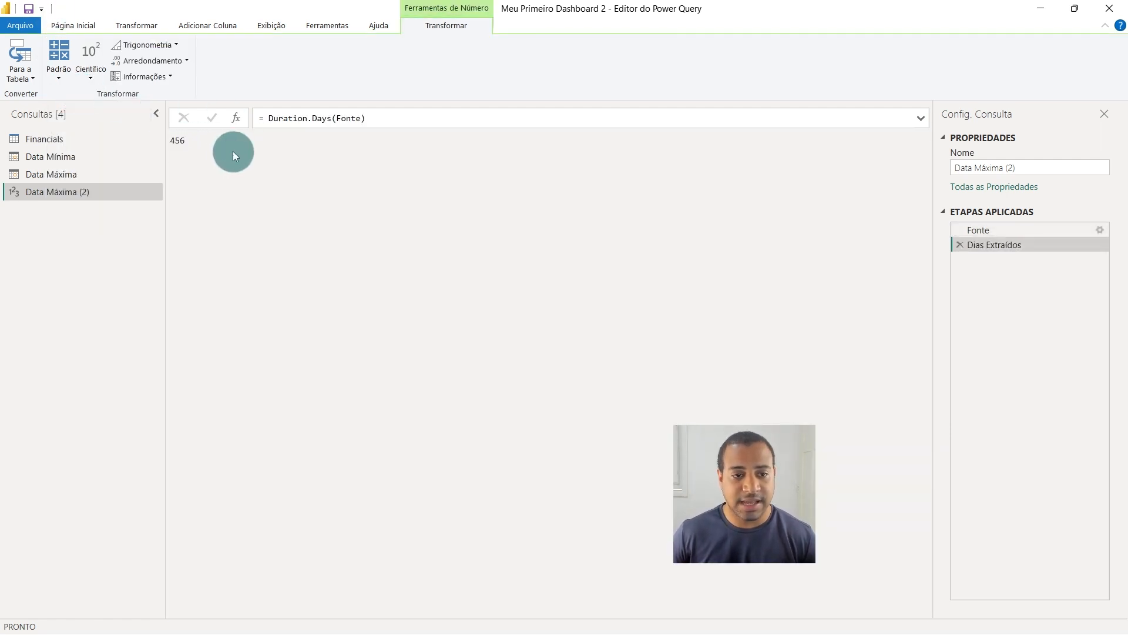
pyautogui.doubleClick(179, 140)
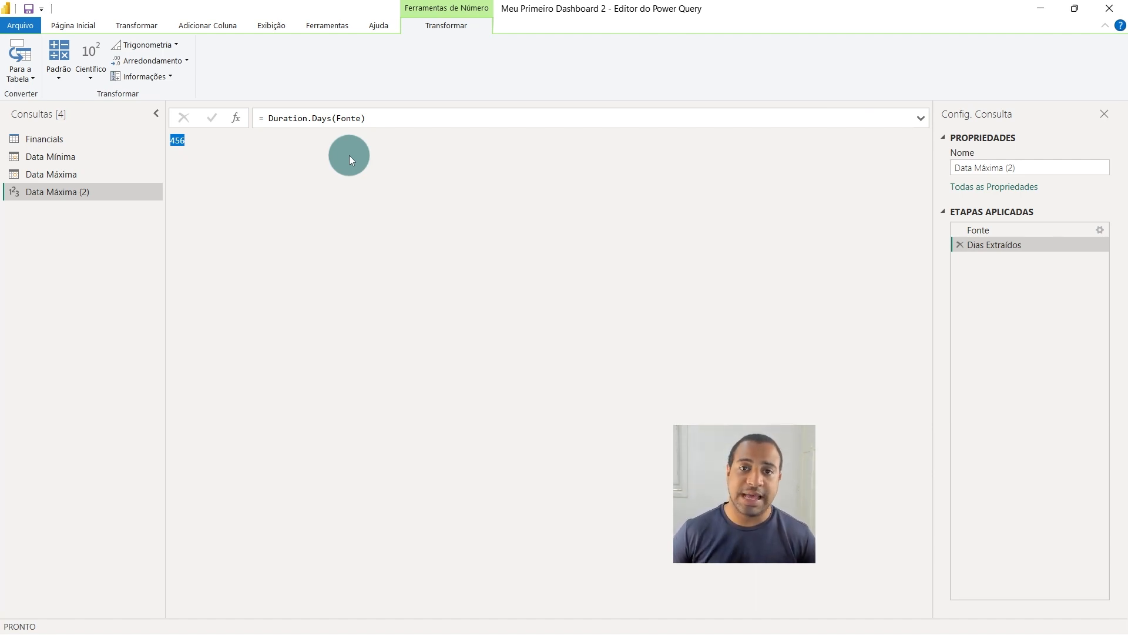
# - Add + 1 to the extracted-days formula so it reads = Duration.Days(Fonte) + 1
pyautogui.click(413, 120)
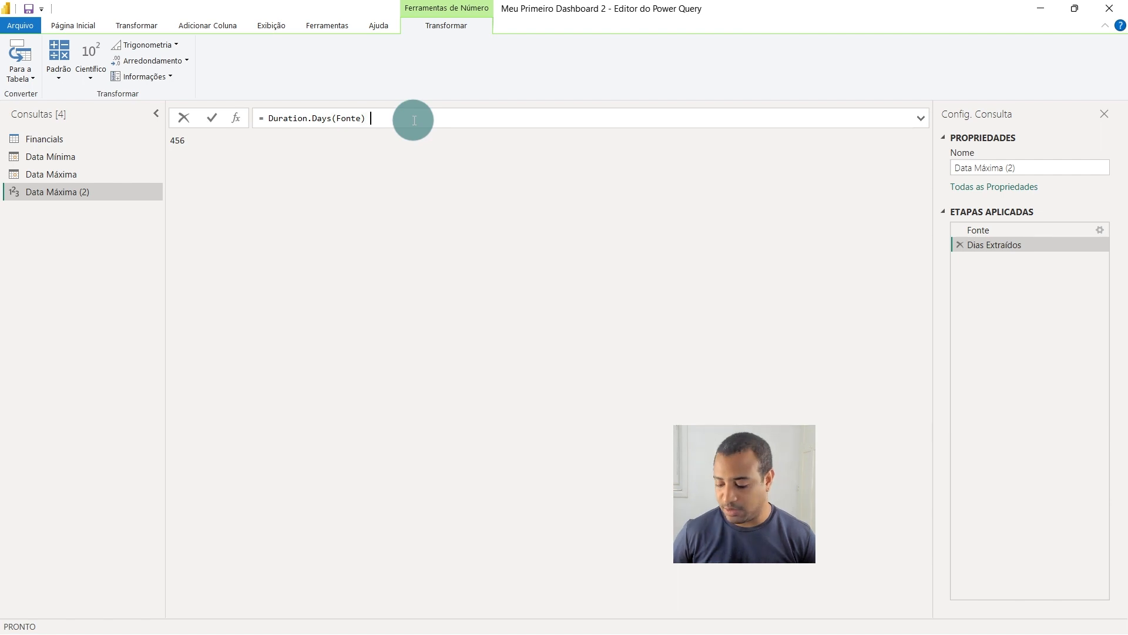
pyautogui.write('+1')
pyautogui.press('Return')
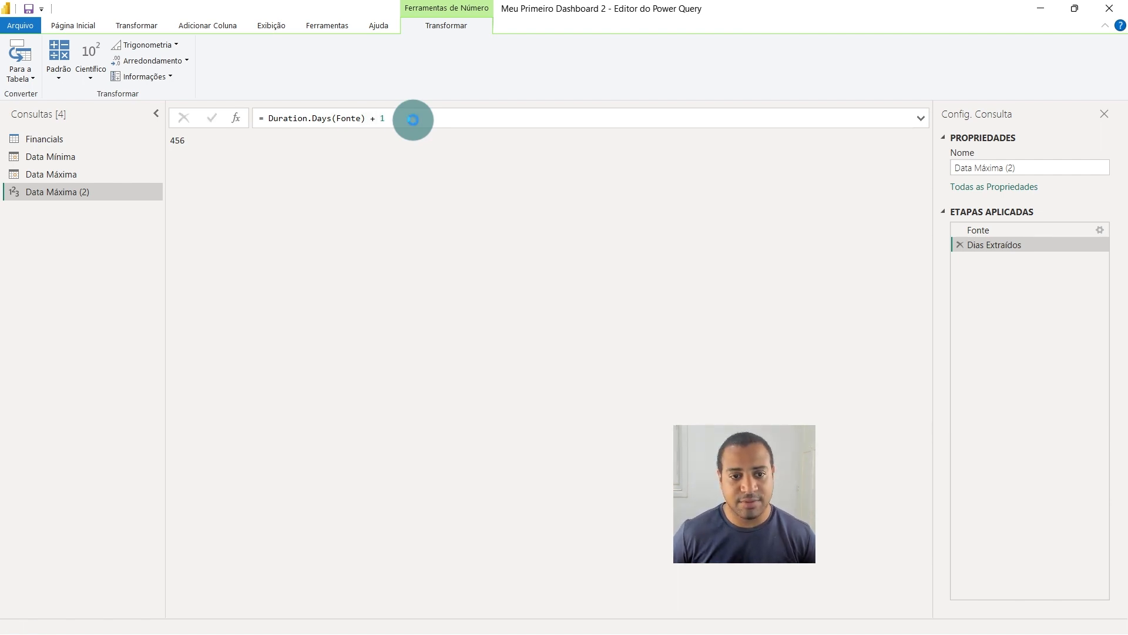
pyautogui.doubleClick(342, 168)
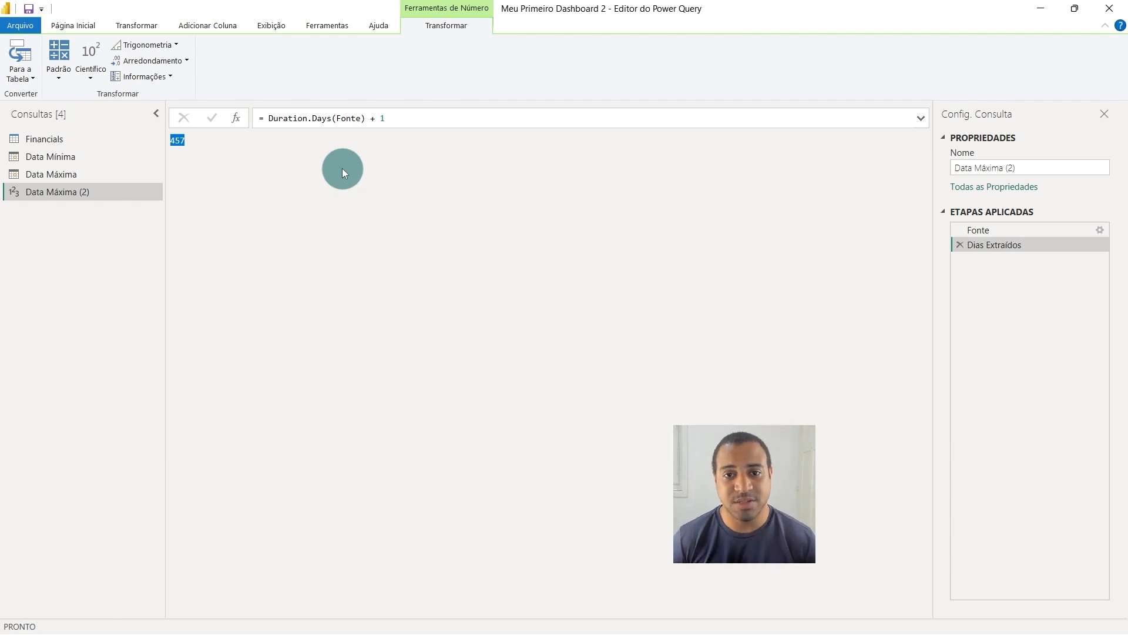
pyautogui.click(265, 113)
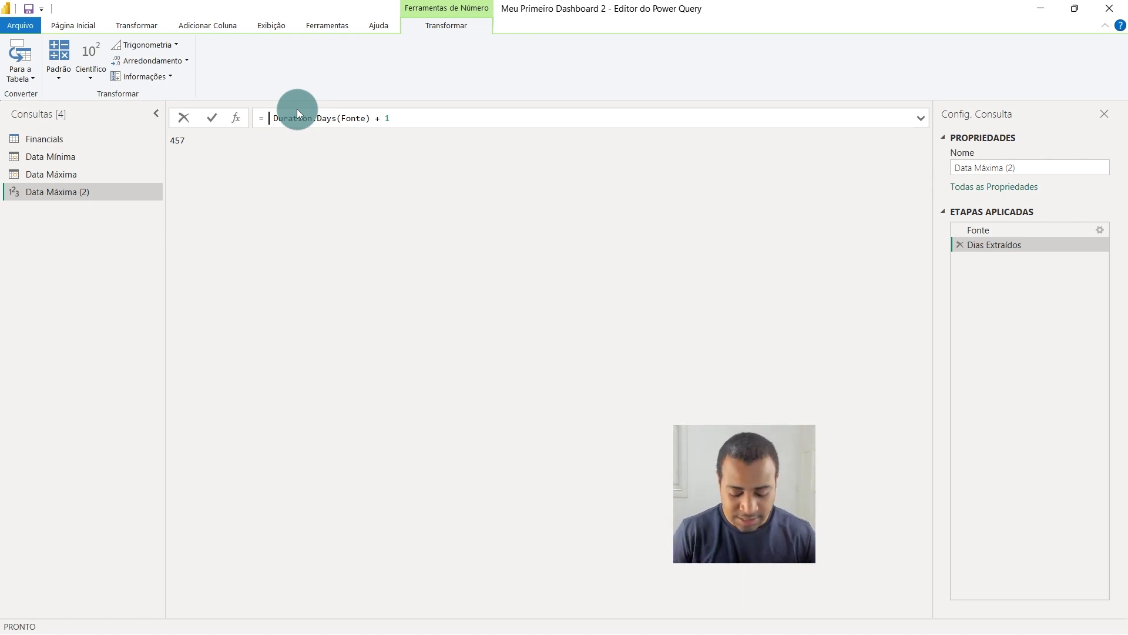
pyautogui.write('List.Dates')
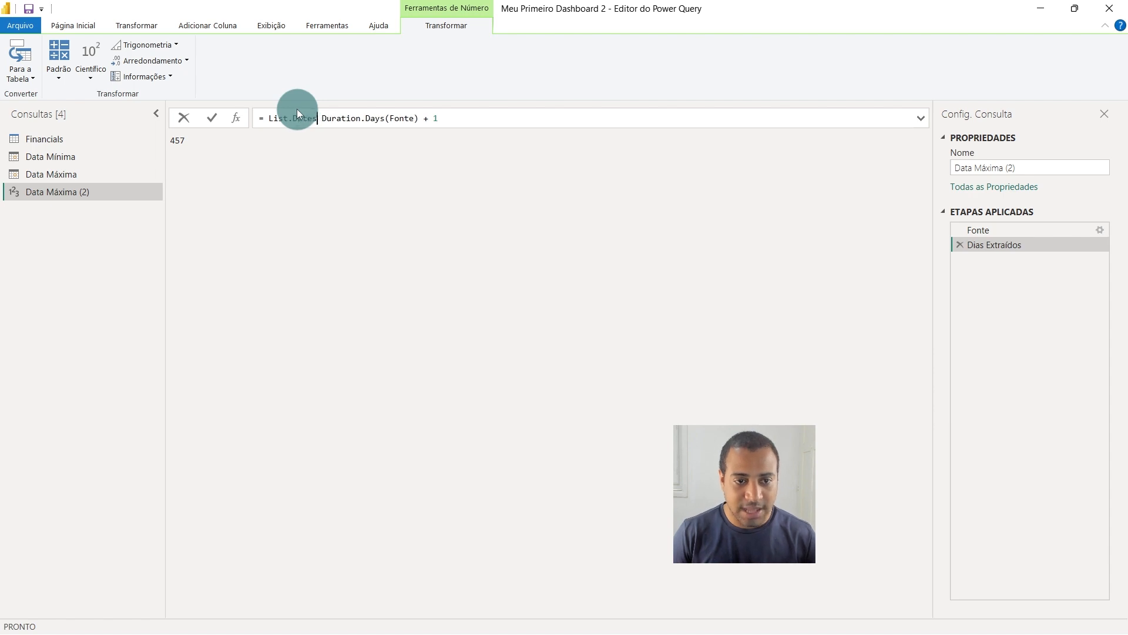
pyautogui.write('(  ')
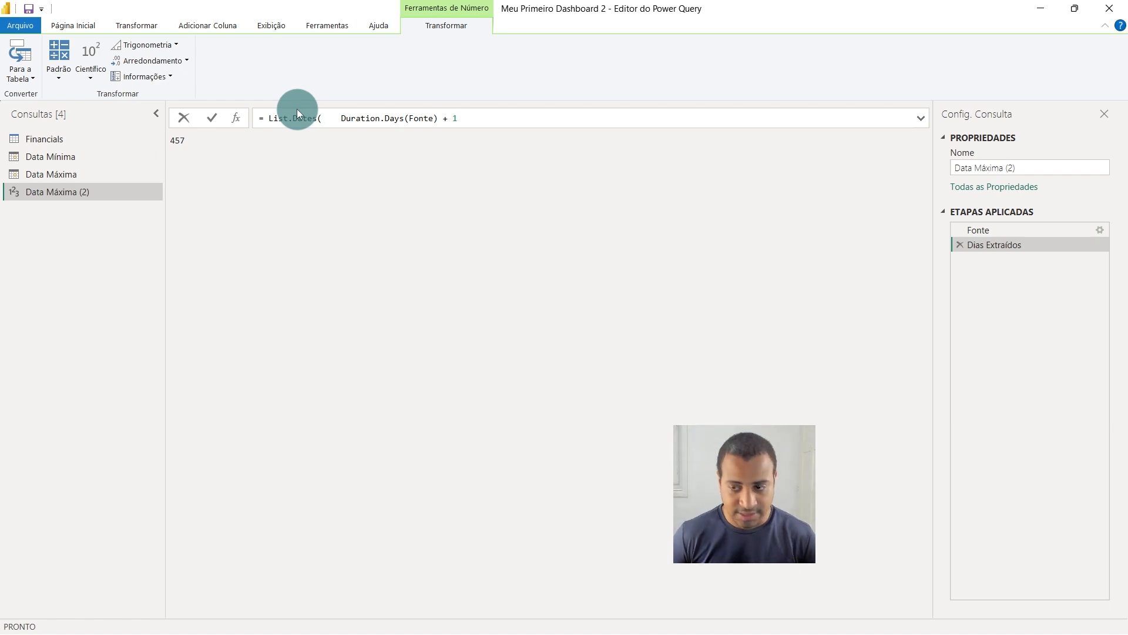
pyautogui.write(' #')
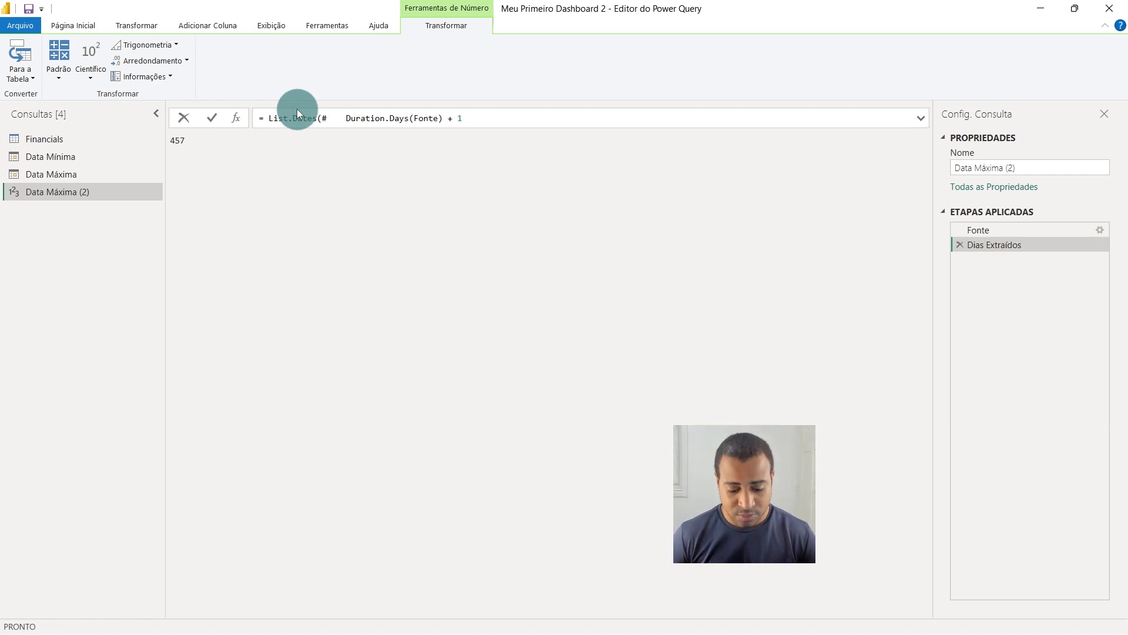
pyautogui.write('""')
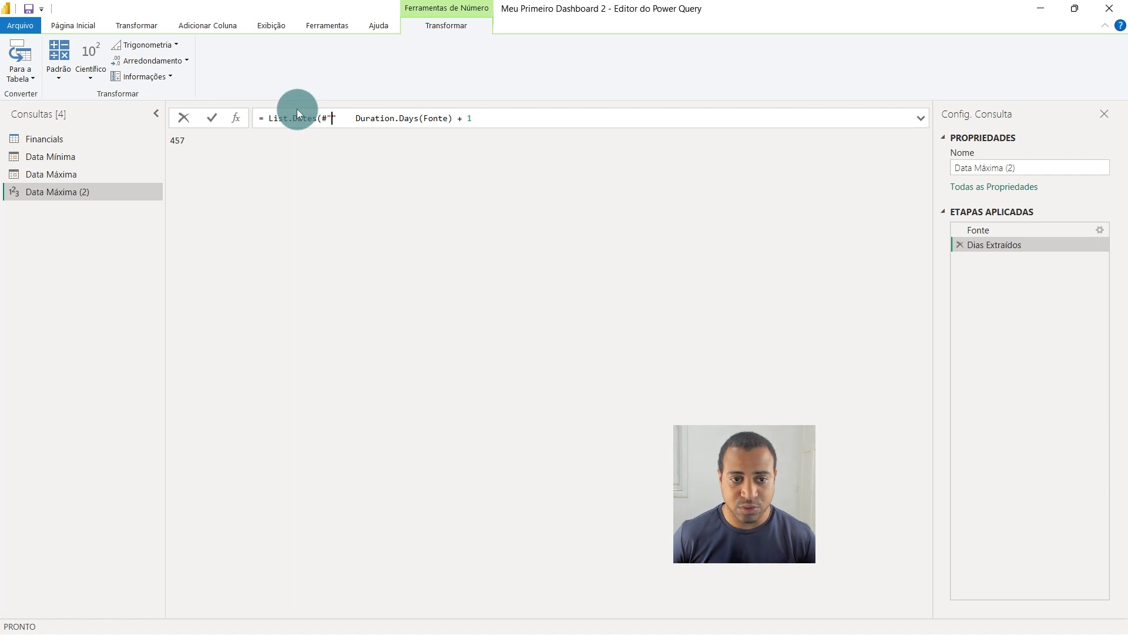
pyautogui.moveTo(347, 114); pyautogui.dragTo(264, 118)
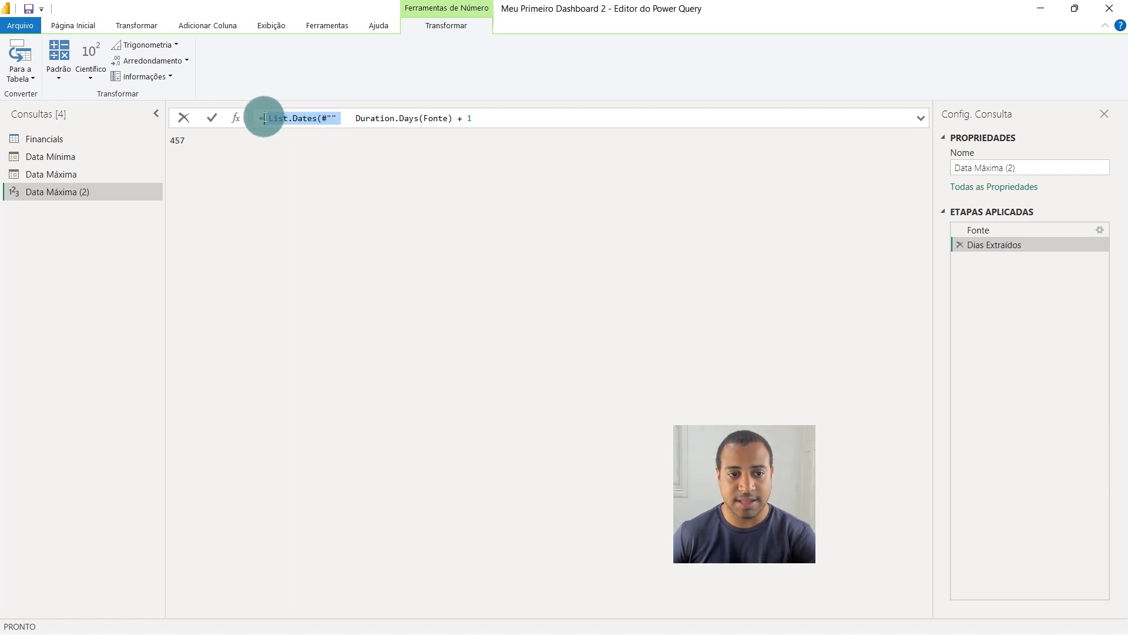
pyautogui.press('Delete')
pyautogui.press('Delete')
pyautogui.press('Delete')
pyautogui.press('Delete')
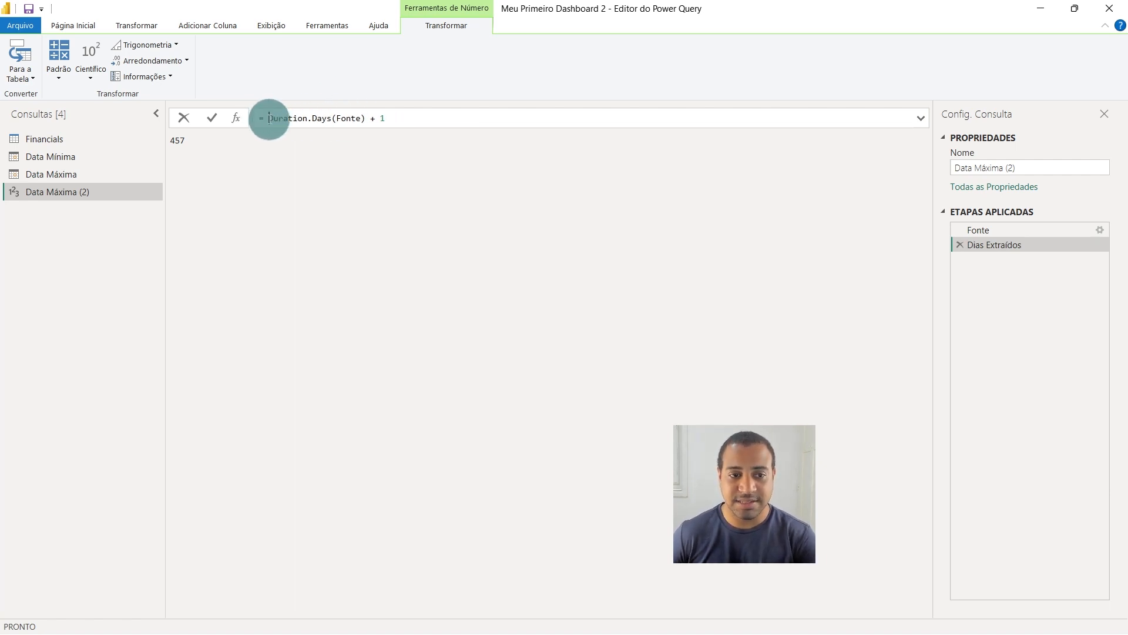
pyautogui.click(498, 147)
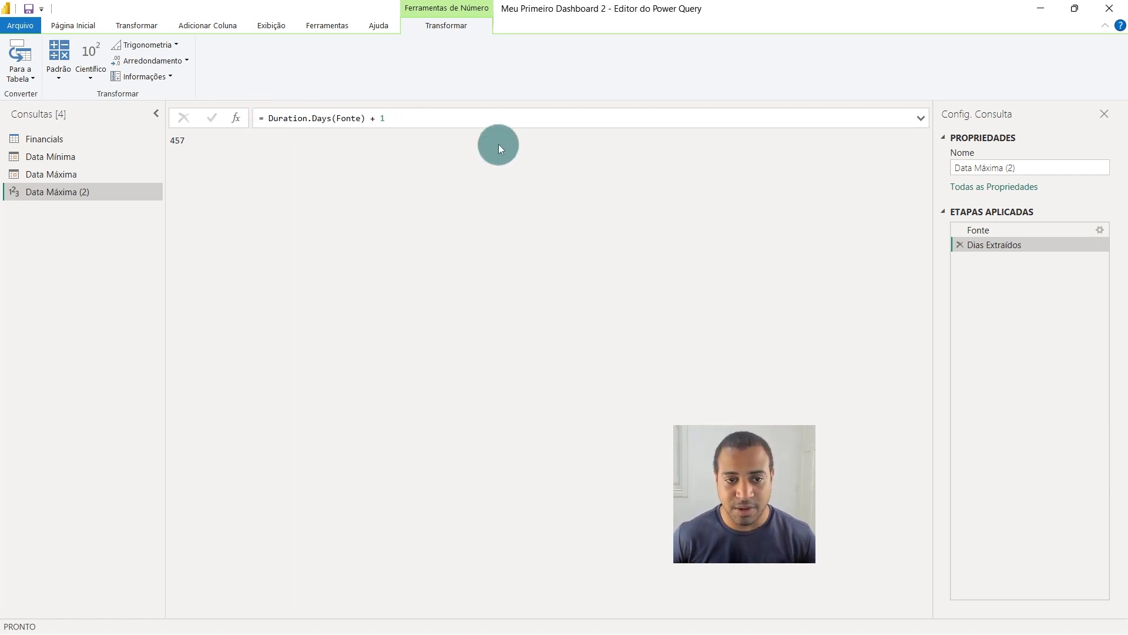
# - Insert a step after Dias Extraídos and open a List.Date( function before the #"Dias Extraídos" reference in its formula
pyautogui.rightClick(1023, 246)
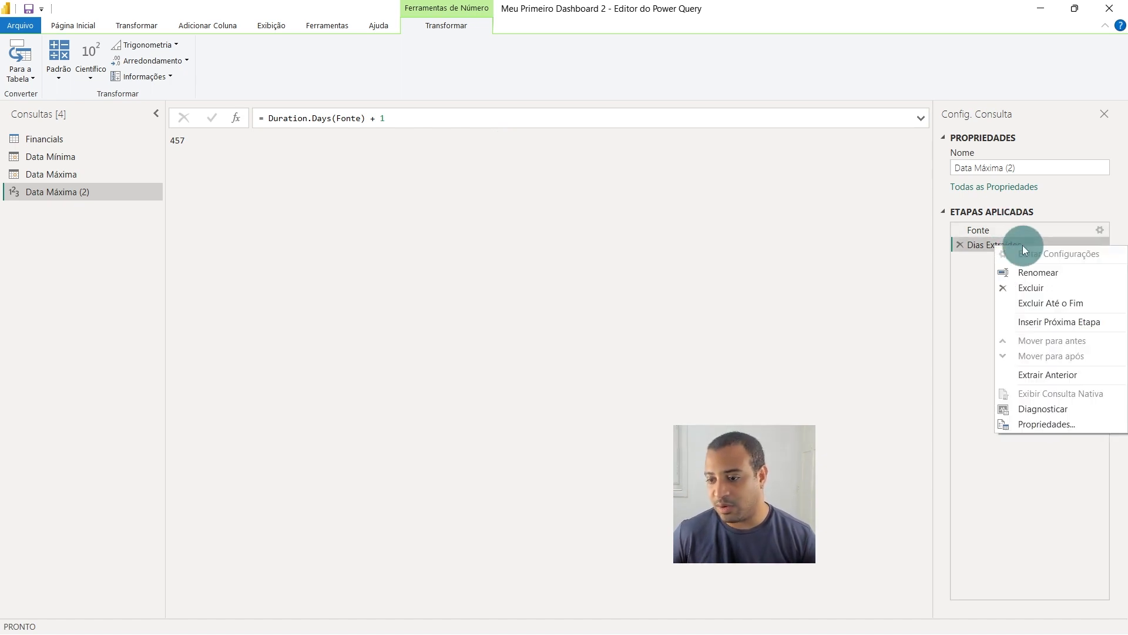
pyautogui.click(1054, 321)
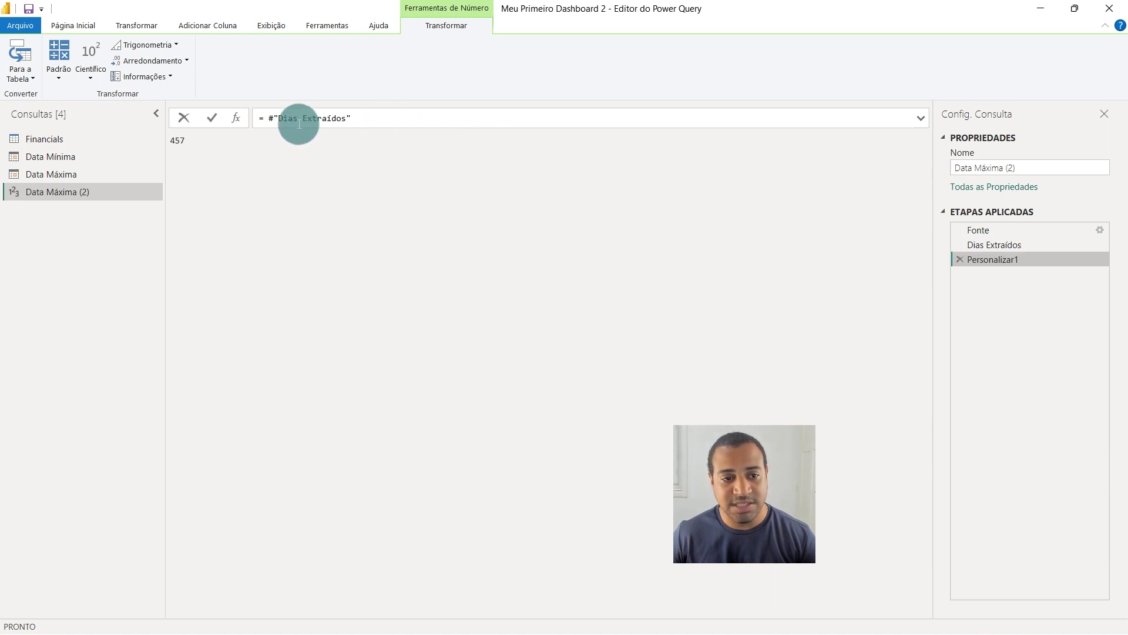
pyautogui.moveTo(351, 118); pyautogui.dragTo(265, 118)
pyautogui.click(266, 119)
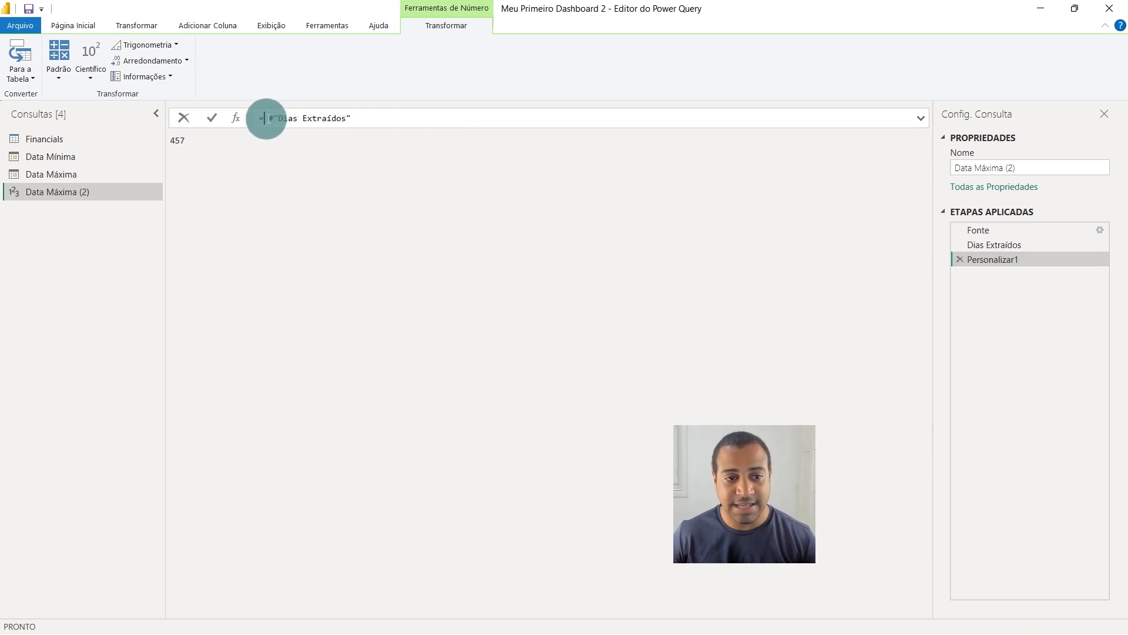
pyautogui.write('List.')
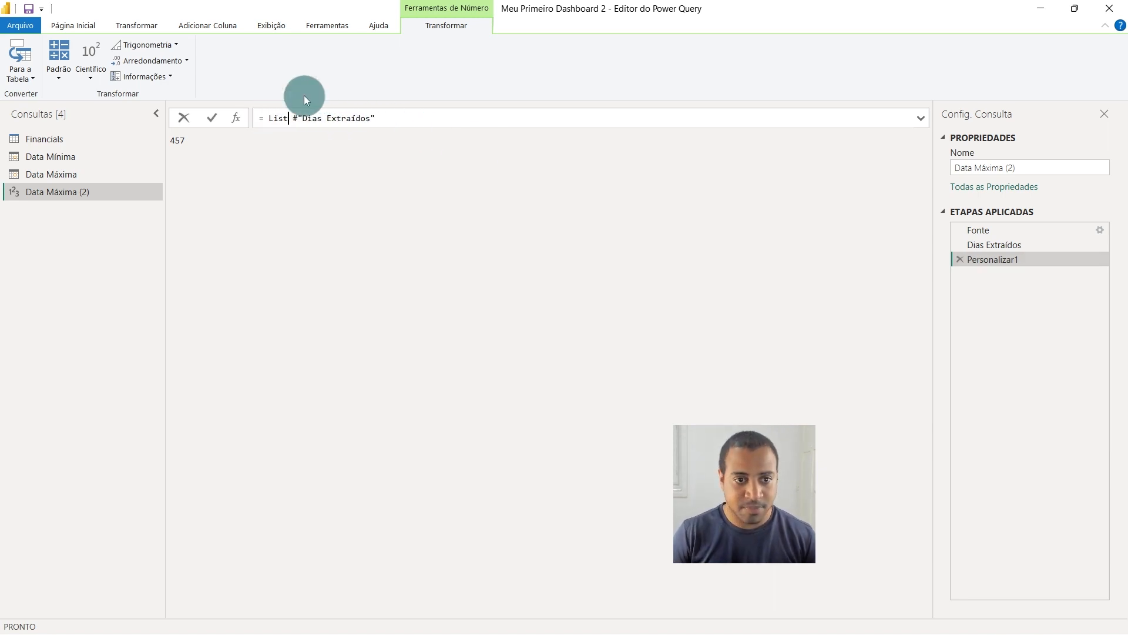
pyautogui.write('Date(')
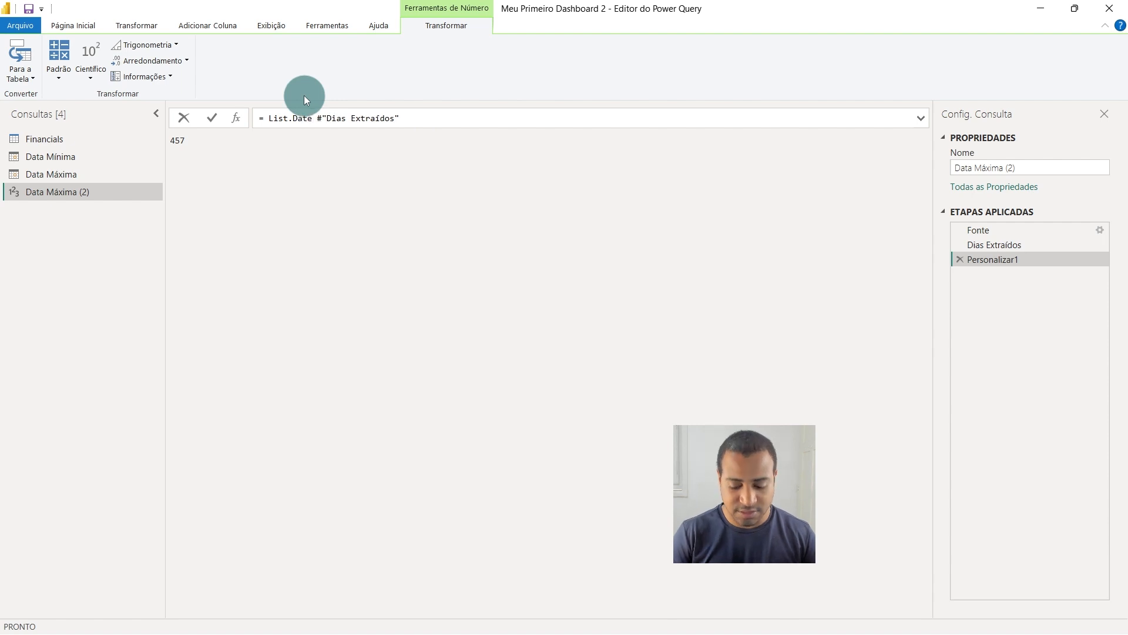
pyautogui.press('Delete')
pyautogui.press('Delete')
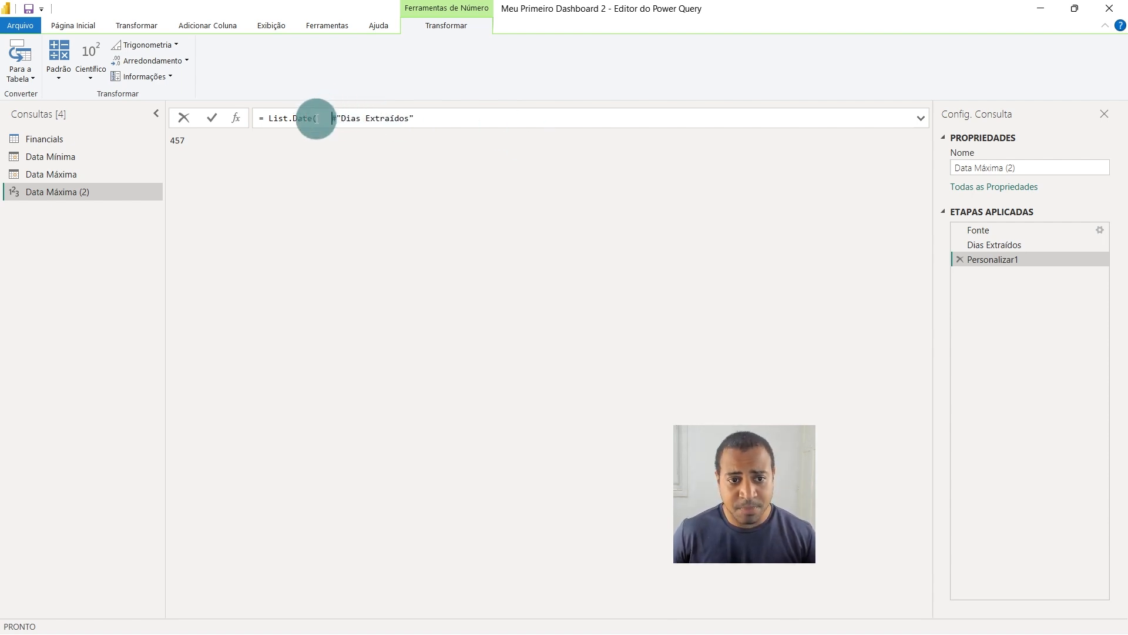
# - Enter #"Data Mínima" as the function's first argument, followed by a comma before #"Dias Extraídos"
pyautogui.moveTo(328, 118); pyautogui.dragTo(316, 118)
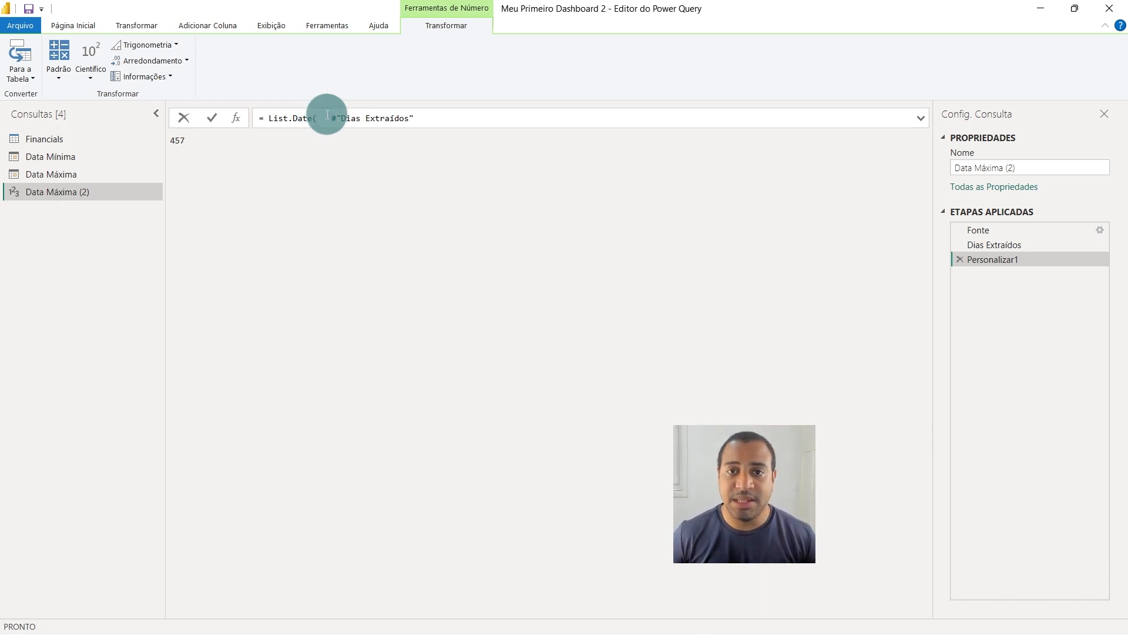
pyautogui.write('#"')
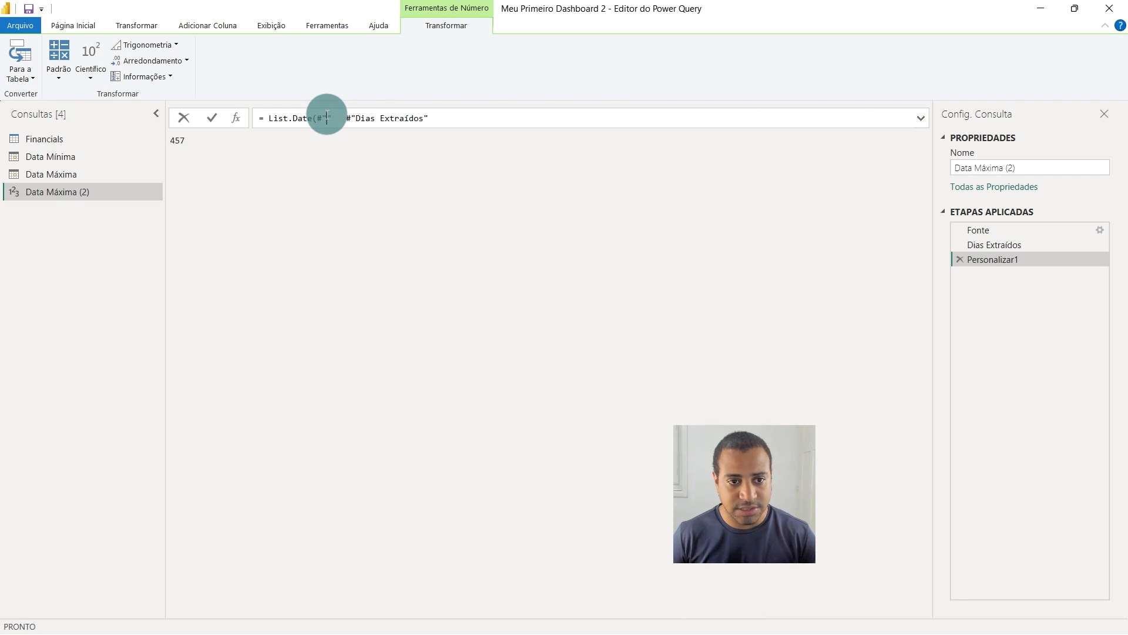
pyautogui.write('Data Mí')
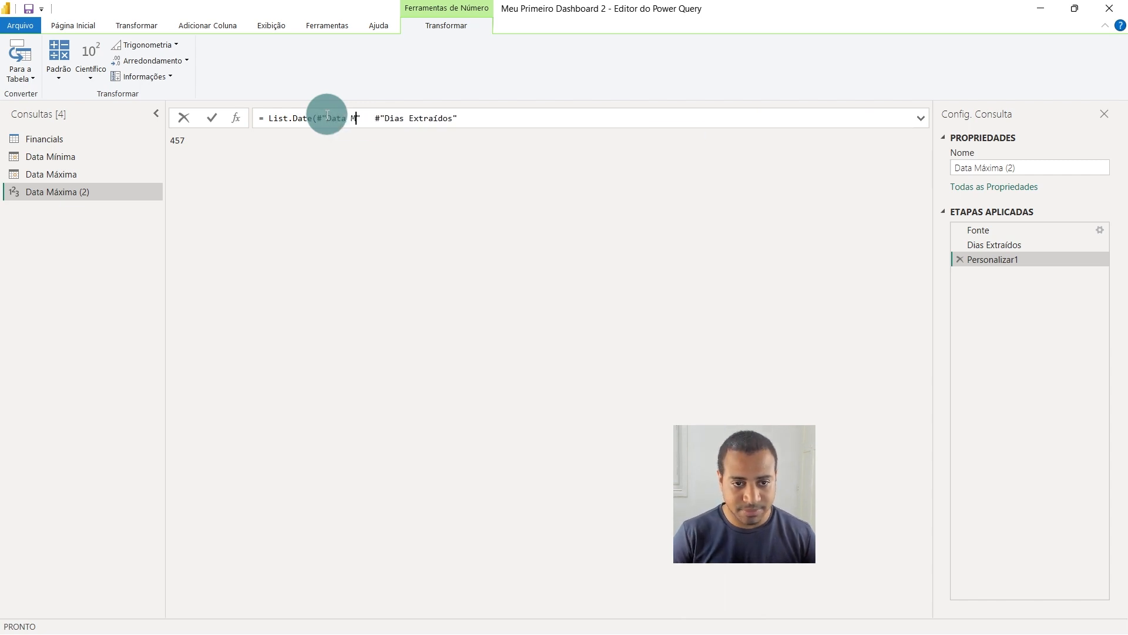
pyautogui.write('nima')
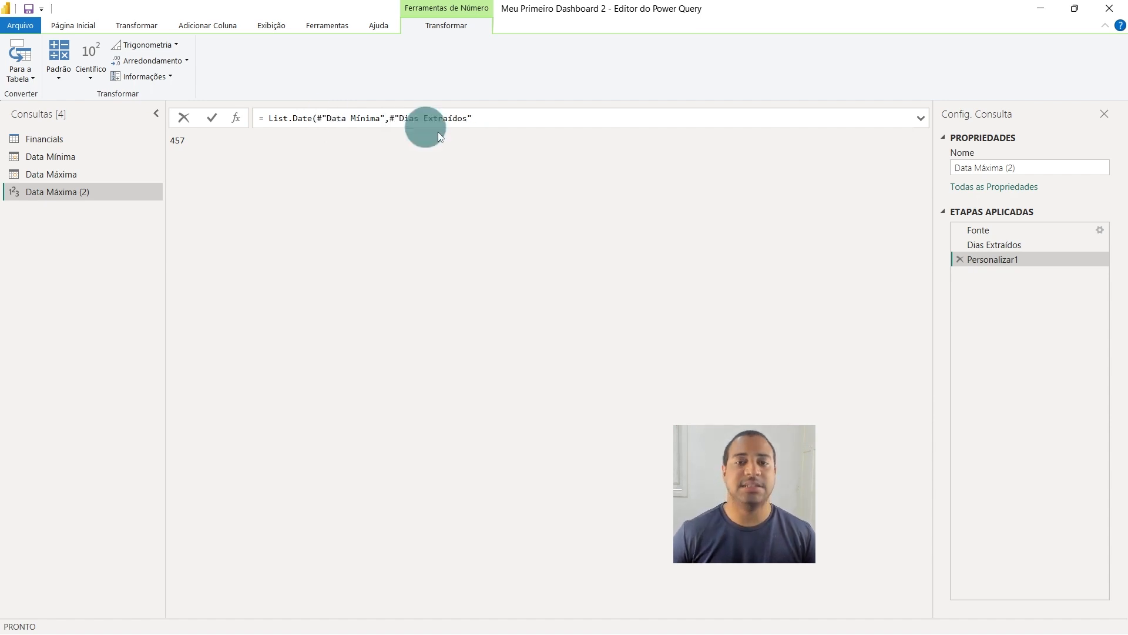
# - Add #duration(1,0,0,0) as the third argument, close the function's parentheses and apply the formula
pyautogui.click(518, 121)
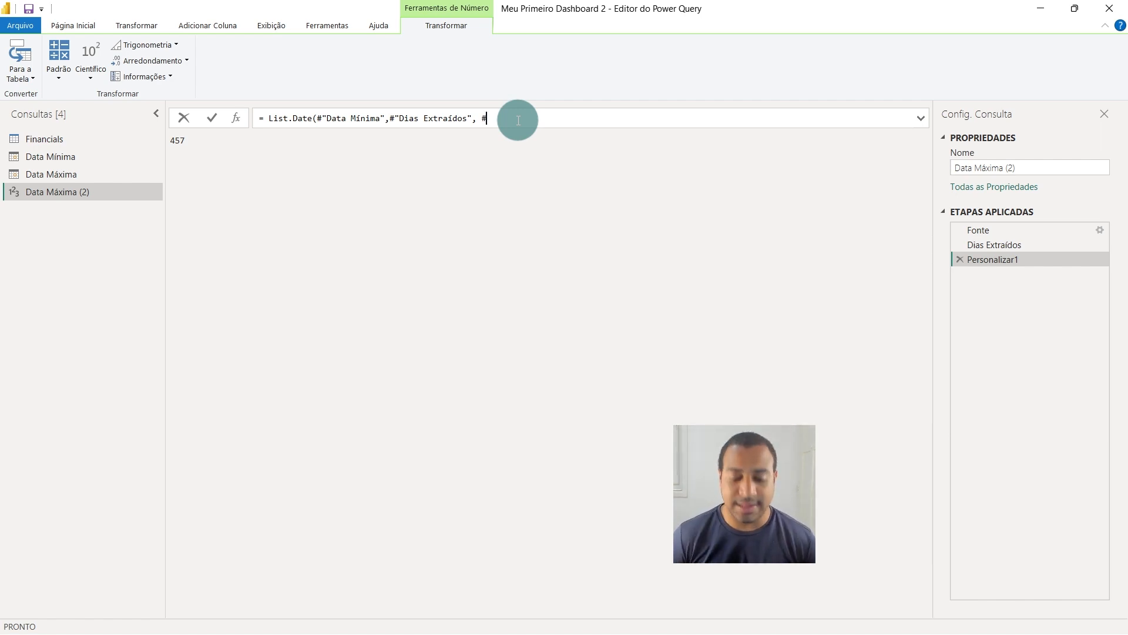
pyautogui.write('duration(')
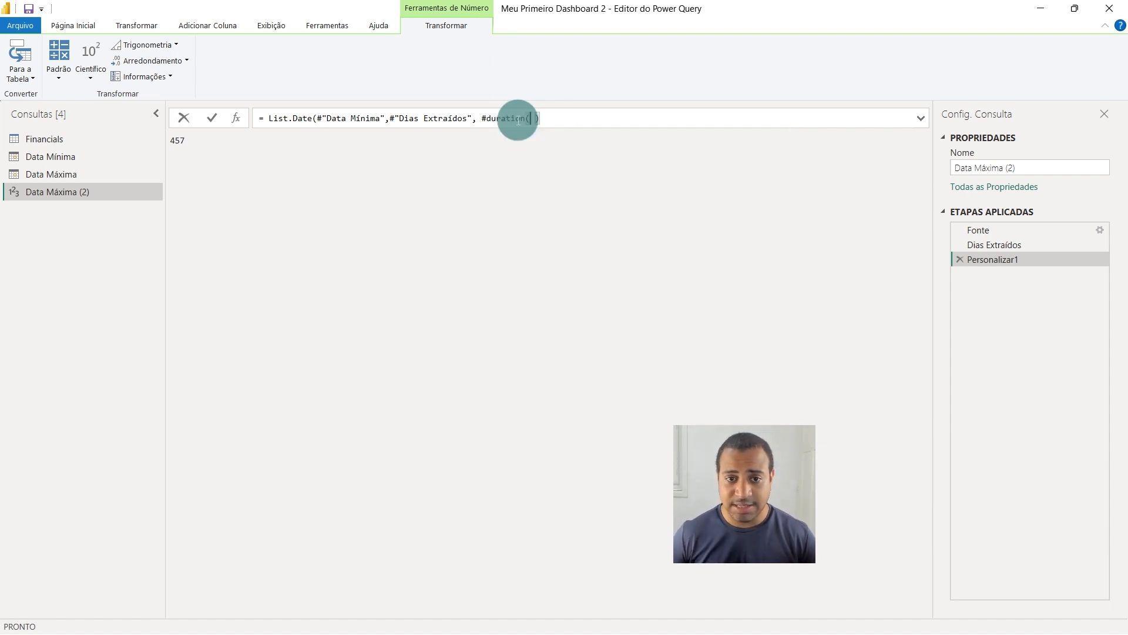
pyautogui.moveTo(482, 117); pyautogui.dragTo(532, 114)
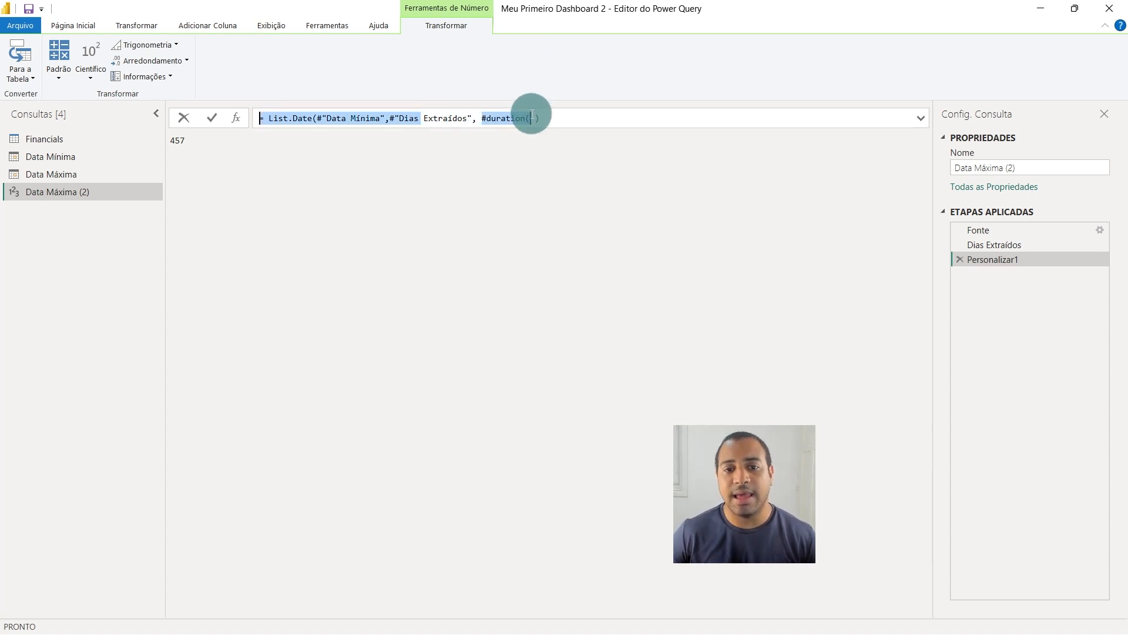
pyautogui.click(530, 117)
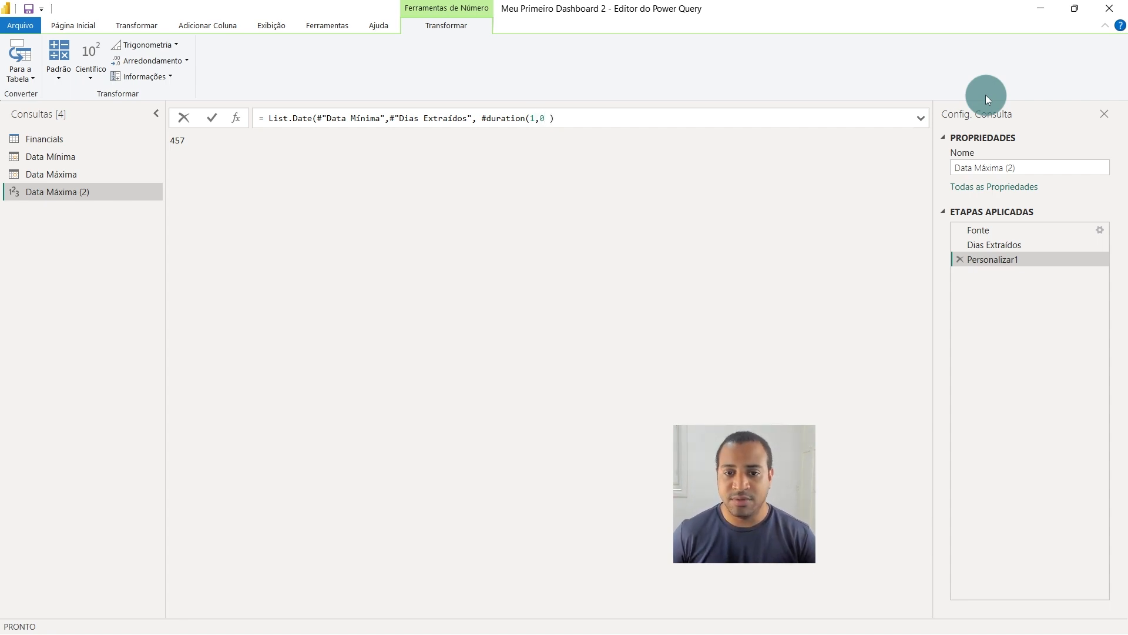
pyautogui.write('1,0,0,0')
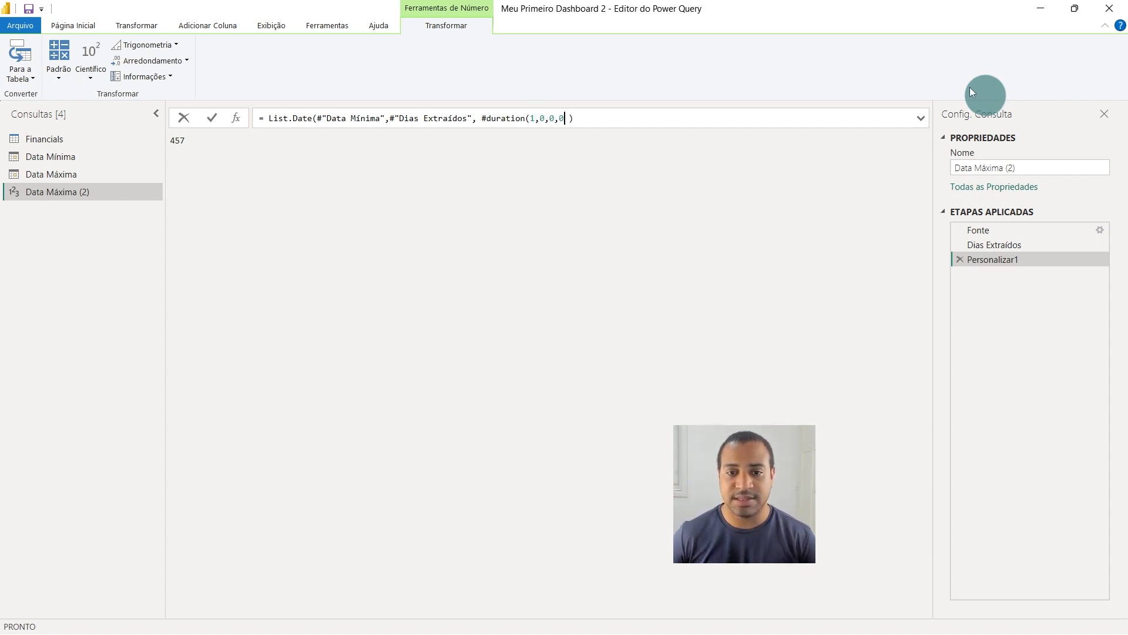
pyautogui.click(535, 118)
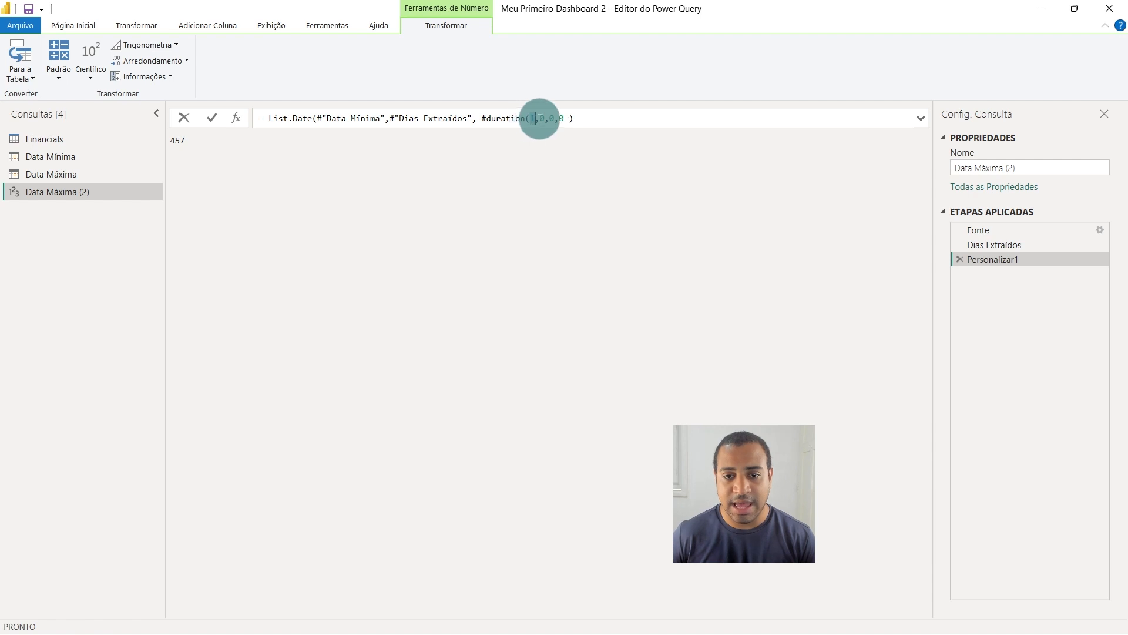
pyautogui.click(570, 119)
pyautogui.press('BackSpace')
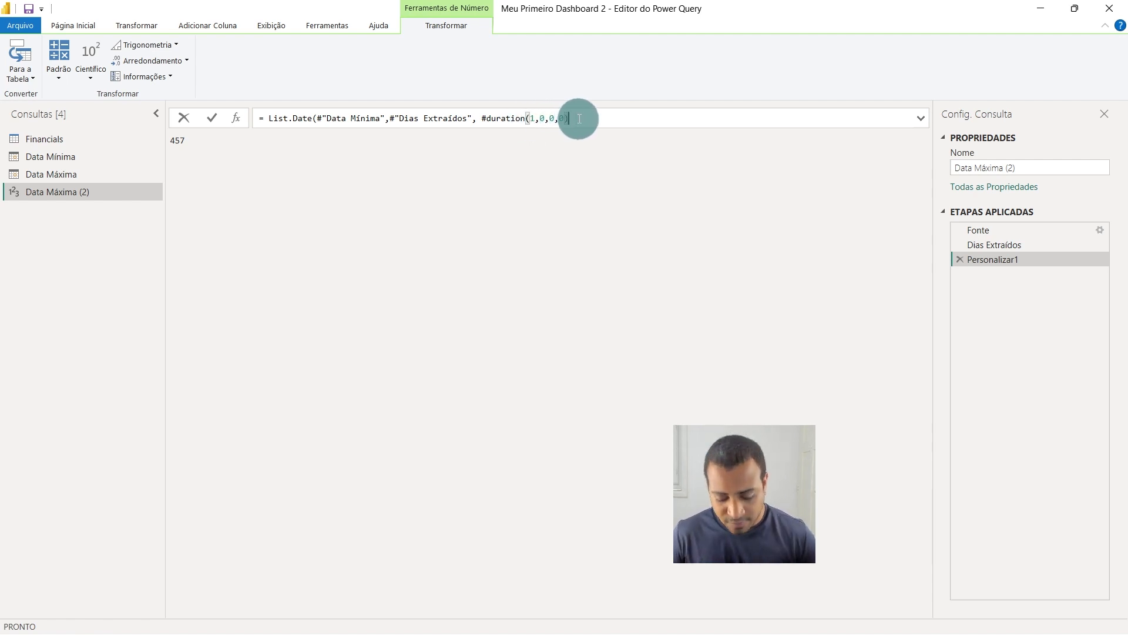
pyautogui.press('Return')
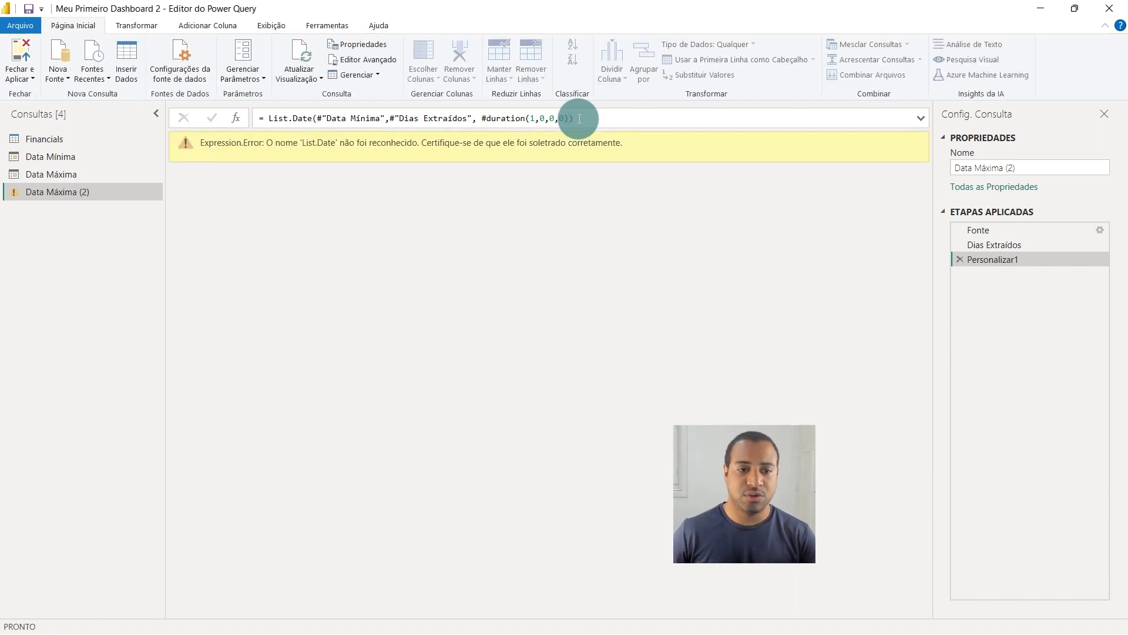
# - Correct the function name in the custom step's formula from List.Date to List.Dates and apply it
pyautogui.click(580, 119)
pyautogui.press('BackSpace')
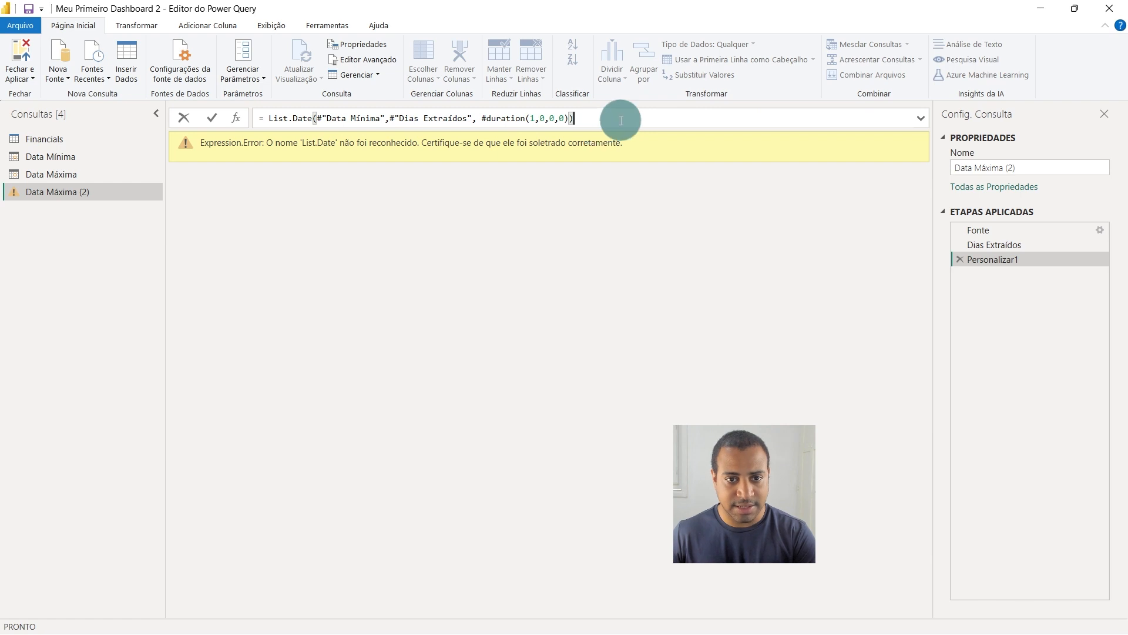
pyautogui.press('Return')
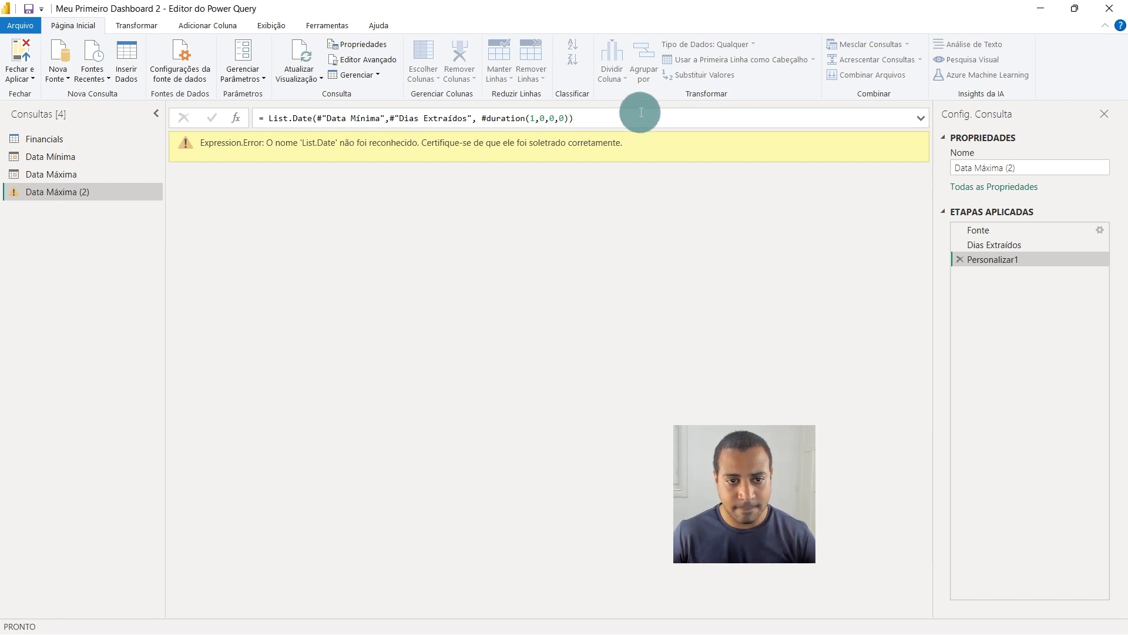
pyautogui.click(312, 118)
pyautogui.write('s')
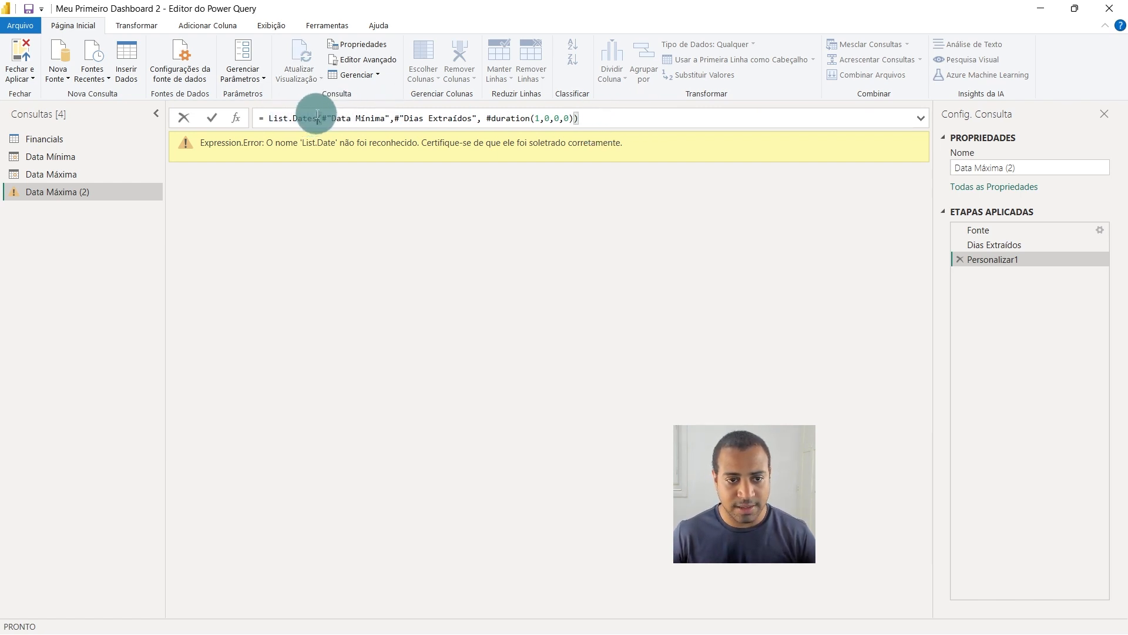
pyautogui.press('Return')
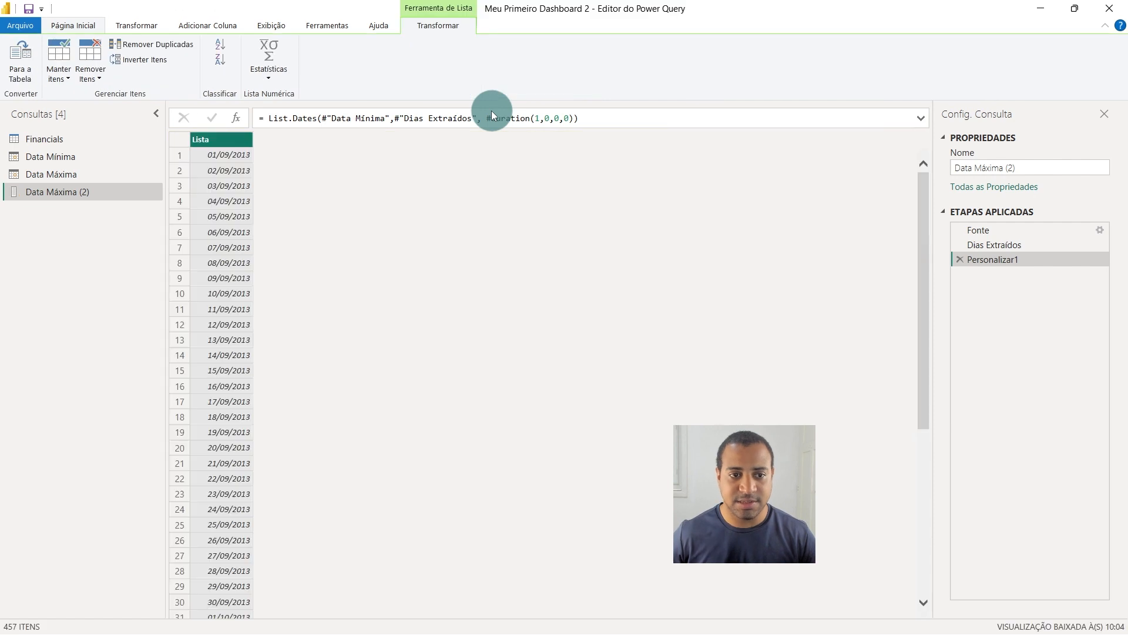
pyautogui.doubleClick(304, 118)
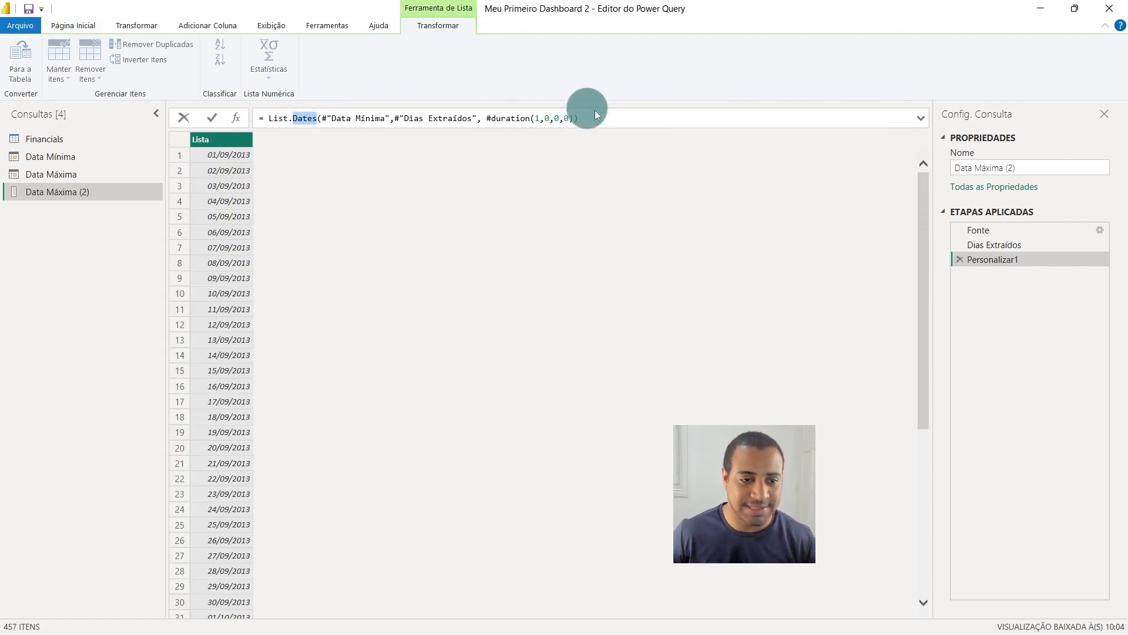
pyautogui.click(661, 120)
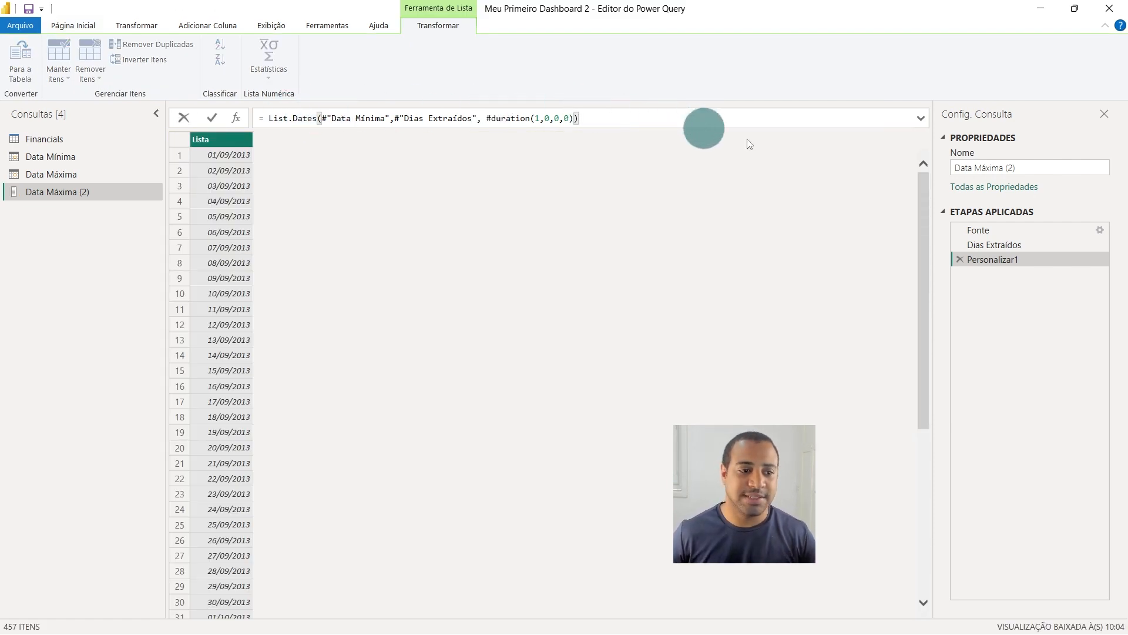
# - Rename the Data Máxima (2) query as Tabela Calendário
pyautogui.click(1016, 169)
pyautogui.hotkey('ctrl', 'a')
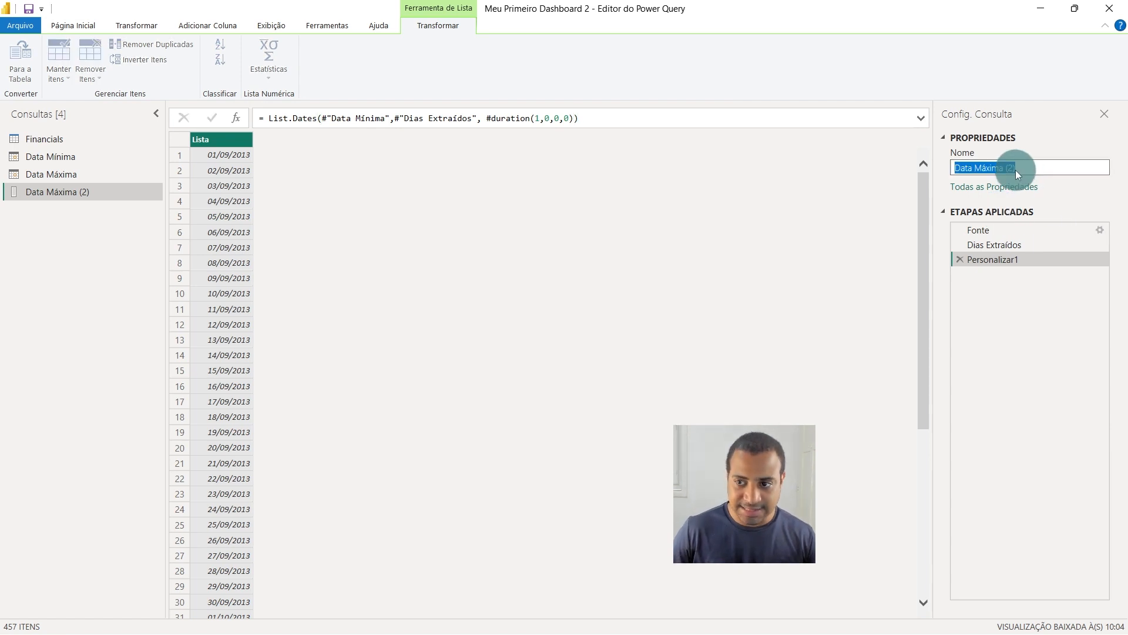
pyautogui.write('Tabela d')
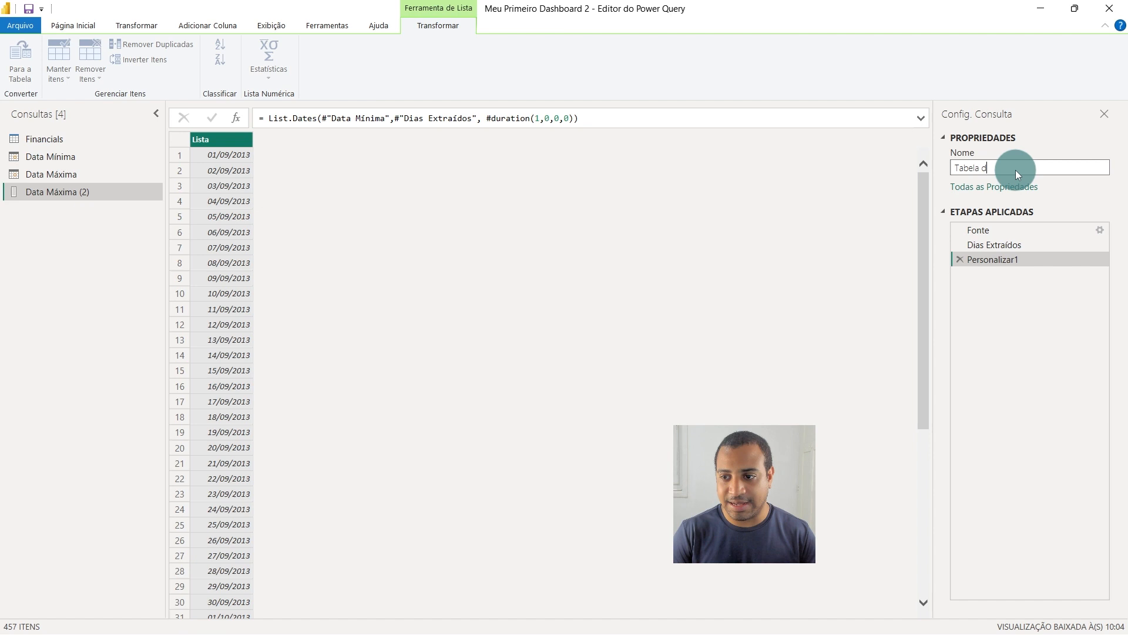
pyautogui.press('BackSpace')
pyautogui.write('Ca')
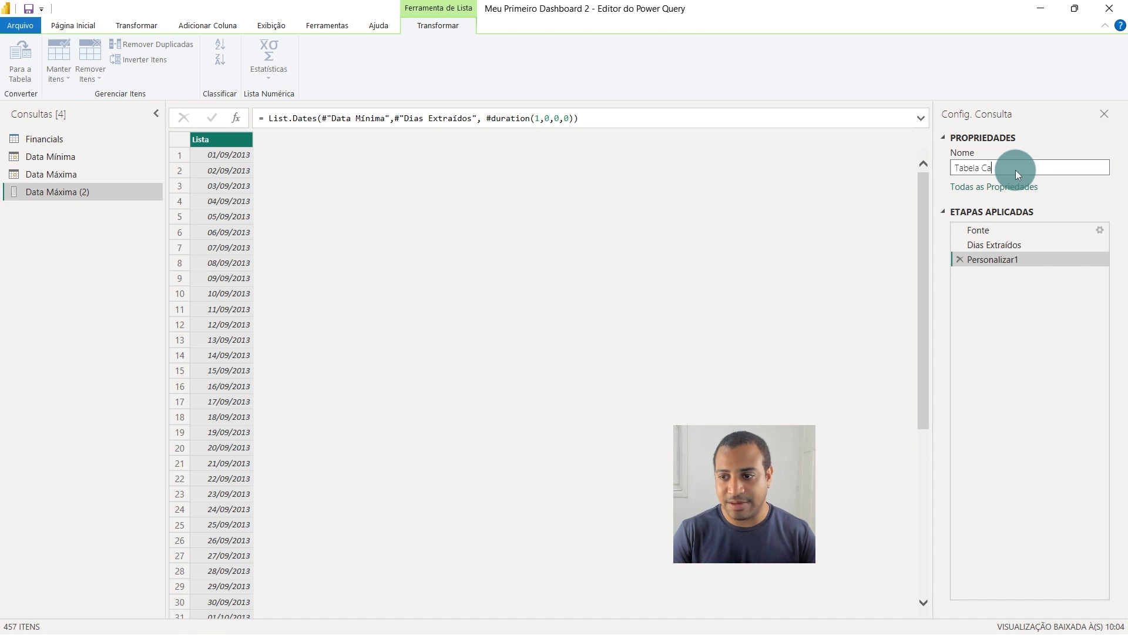
pyautogui.write('lendário')
pyautogui.press('Return')
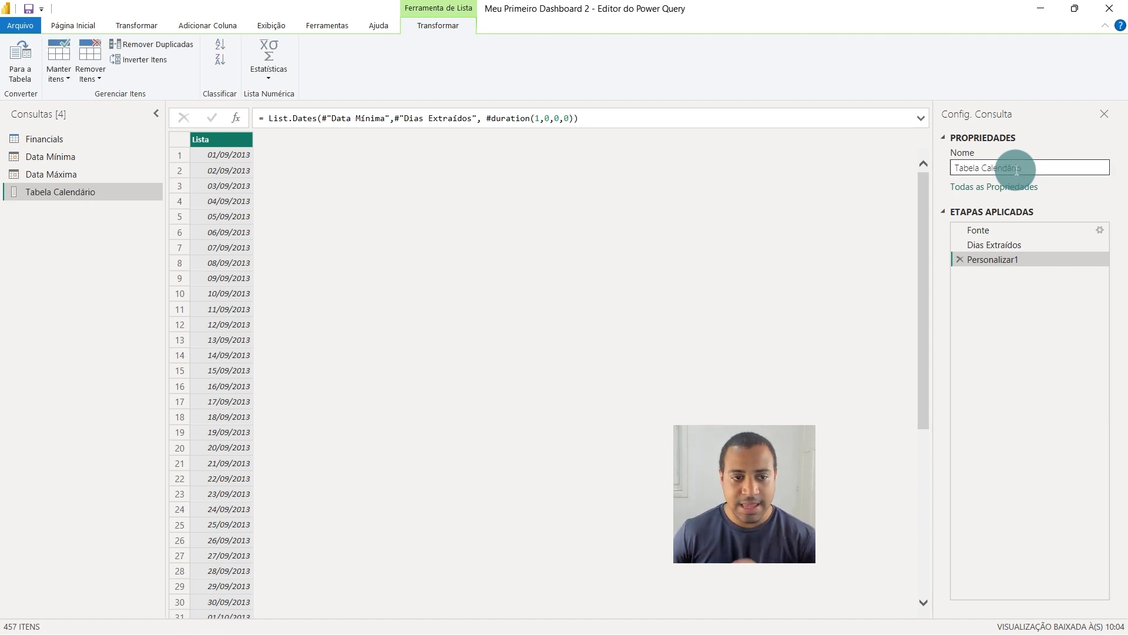
# - Convert the date list to a table with delimiter Nenhum and extra columns handled as Mostrar como erros
pyautogui.click(228, 160)
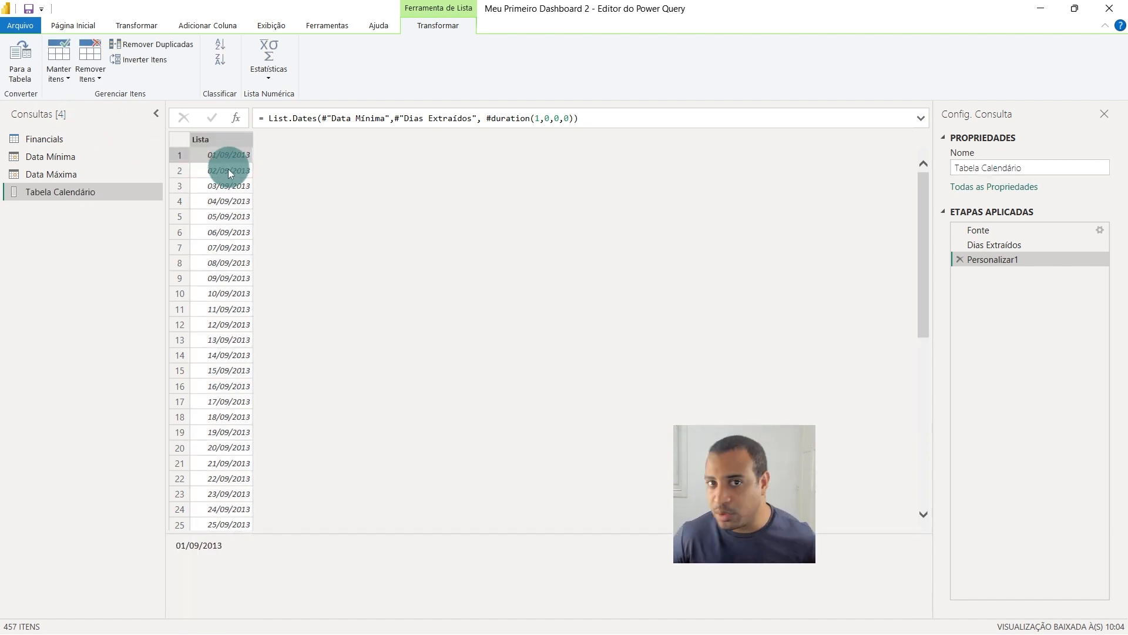
pyautogui.click(219, 140)
pyautogui.click(22, 75)
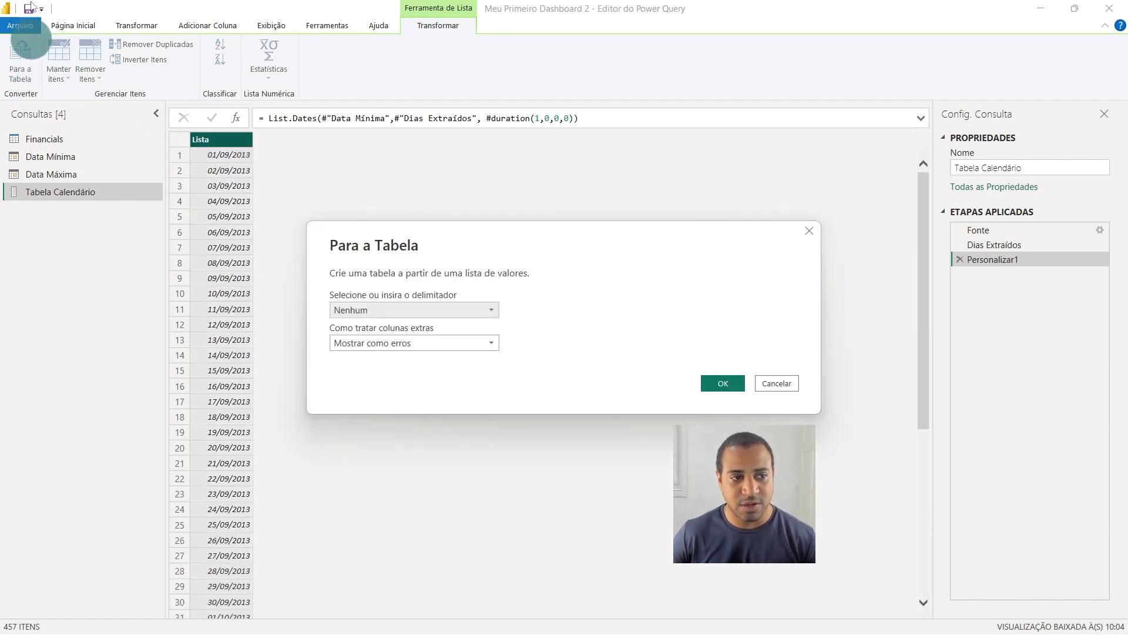
pyautogui.click(734, 383)
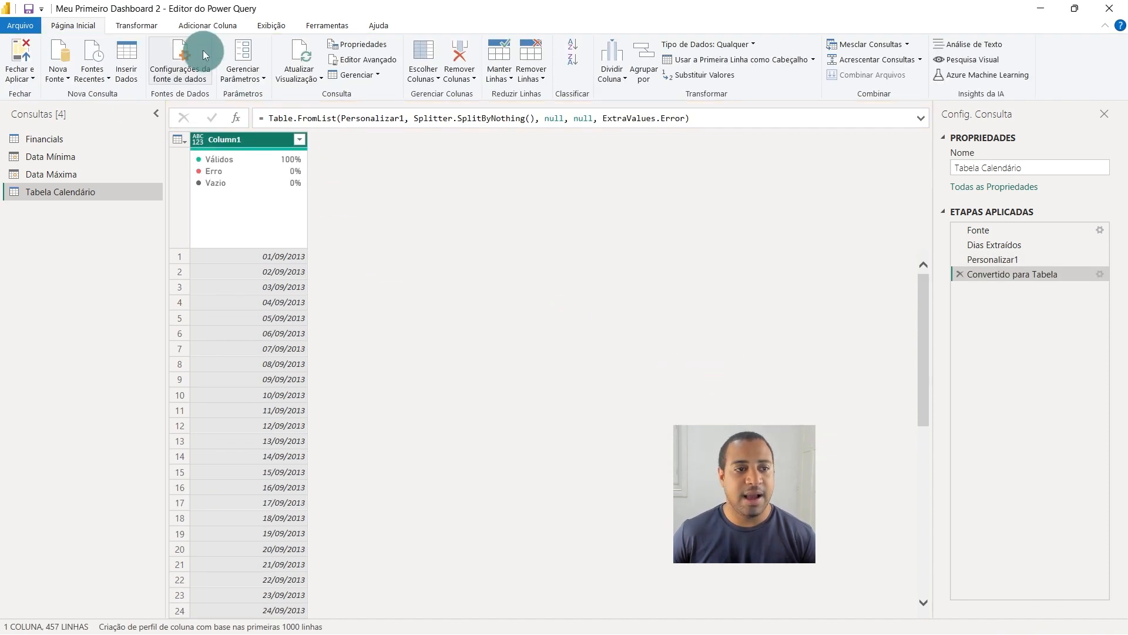
# - Add an Ano column containing the year extracted from the dates in Column1
pyautogui.click(207, 25)
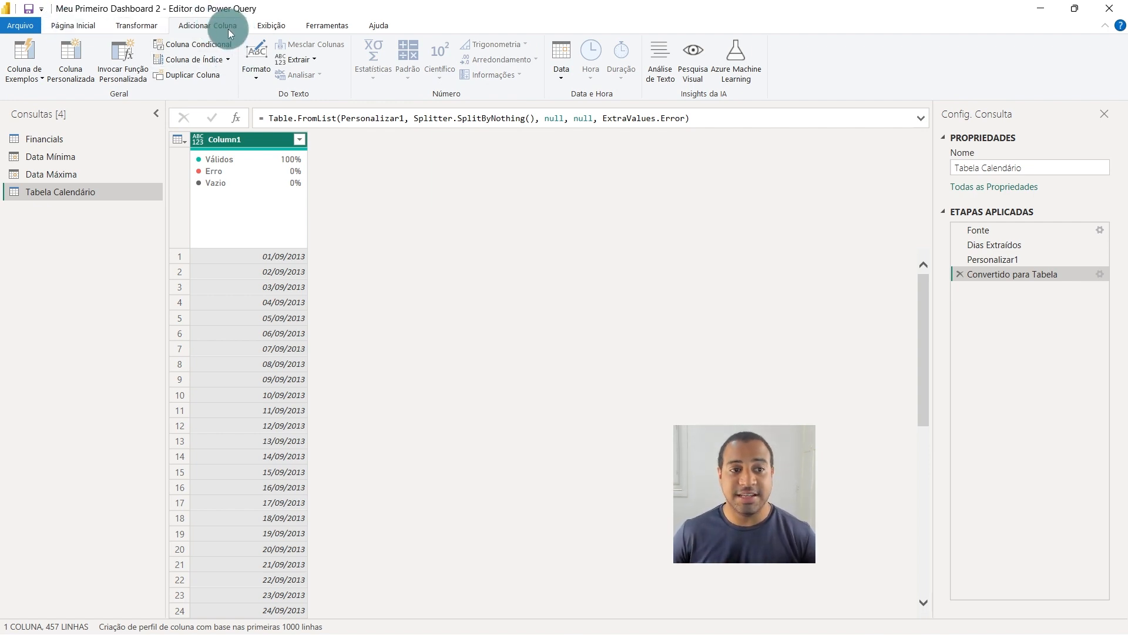
pyautogui.scroll(-20, 272, 279)
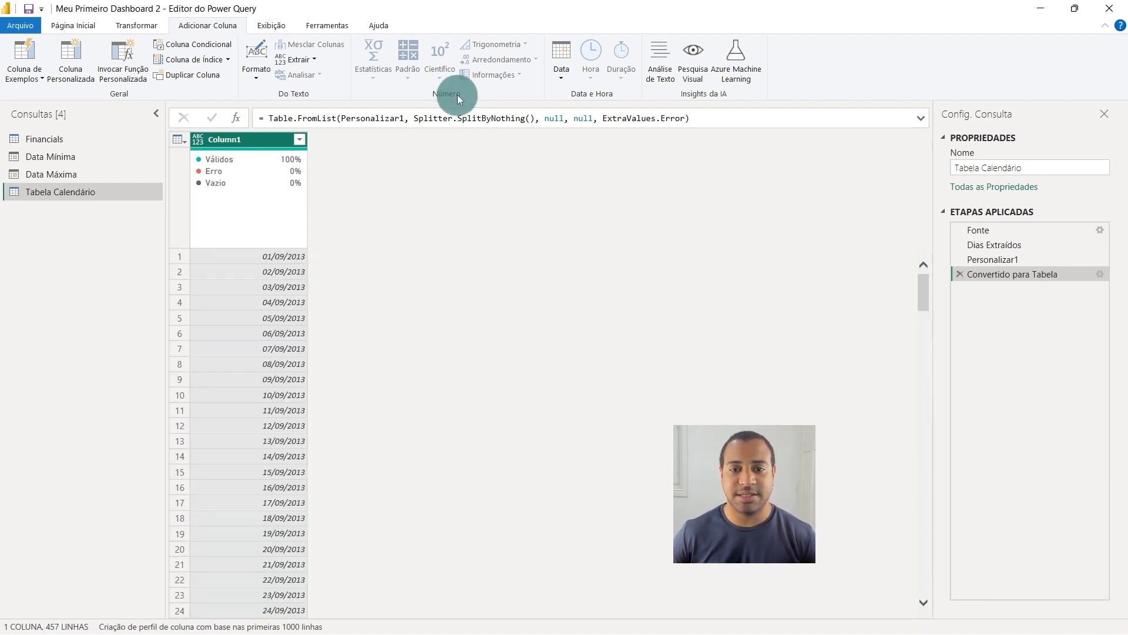
pyautogui.click(560, 69)
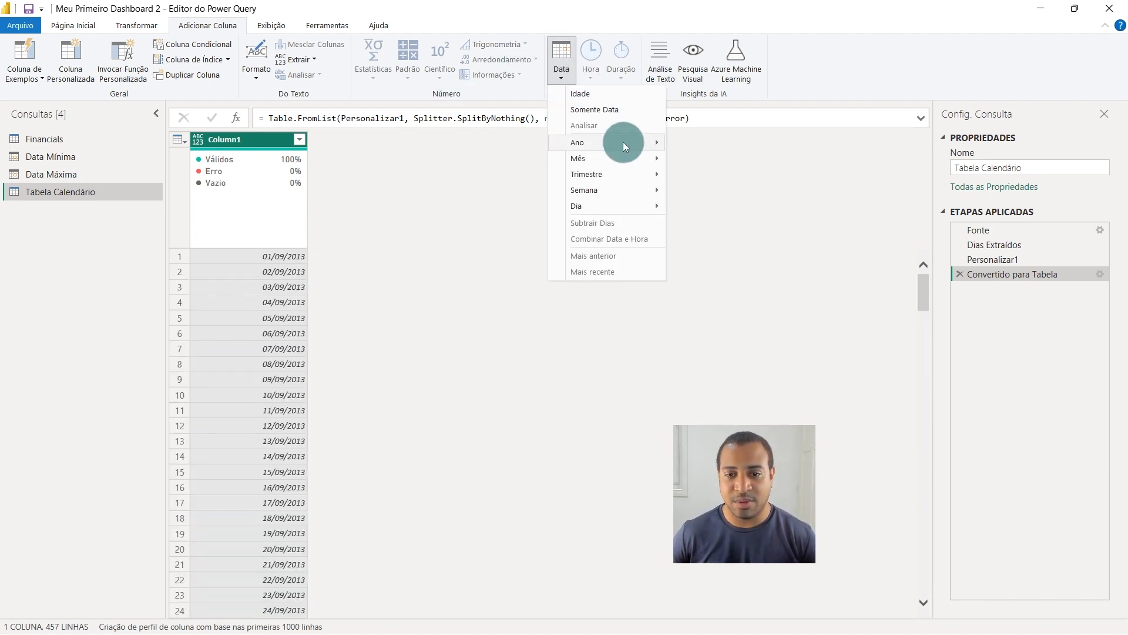
pyautogui.moveTo(623, 142)
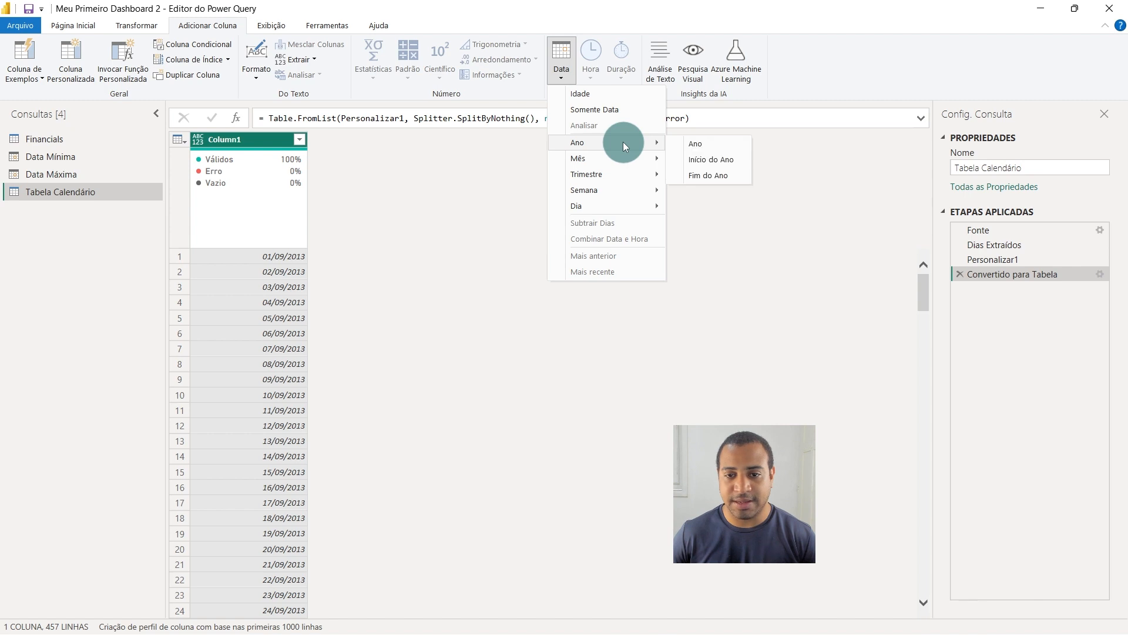
pyautogui.click(703, 142)
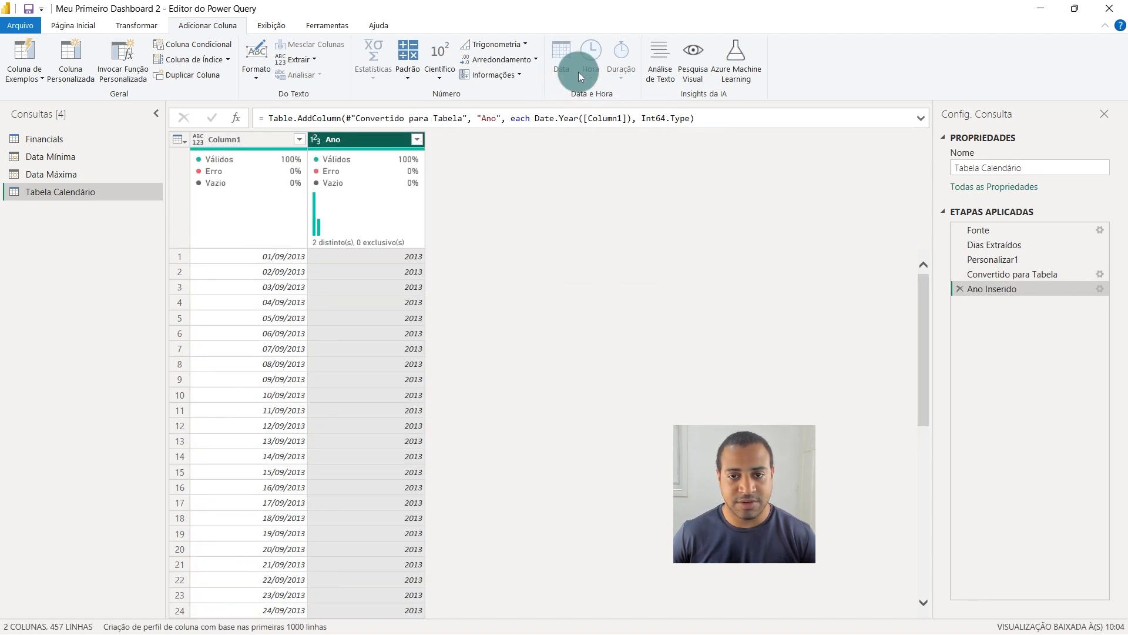
# - Add a Mês column containing the month number extracted from the dates in Column1
pyautogui.click(276, 287)
pyautogui.click(276, 139)
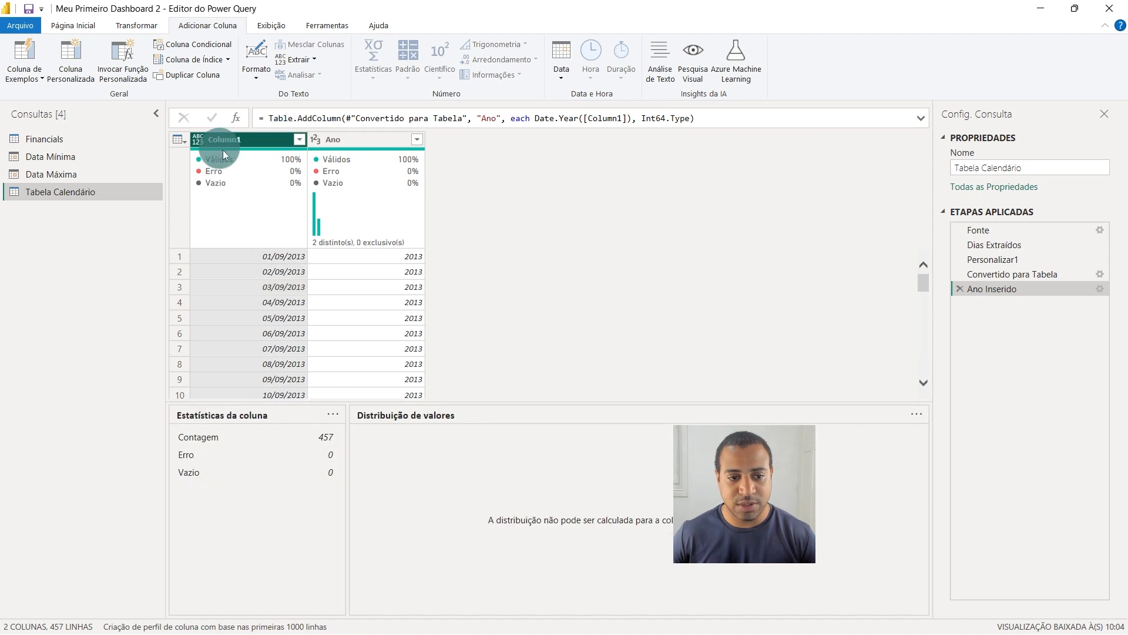
pyautogui.click(561, 61)
pyautogui.moveTo(624, 158)
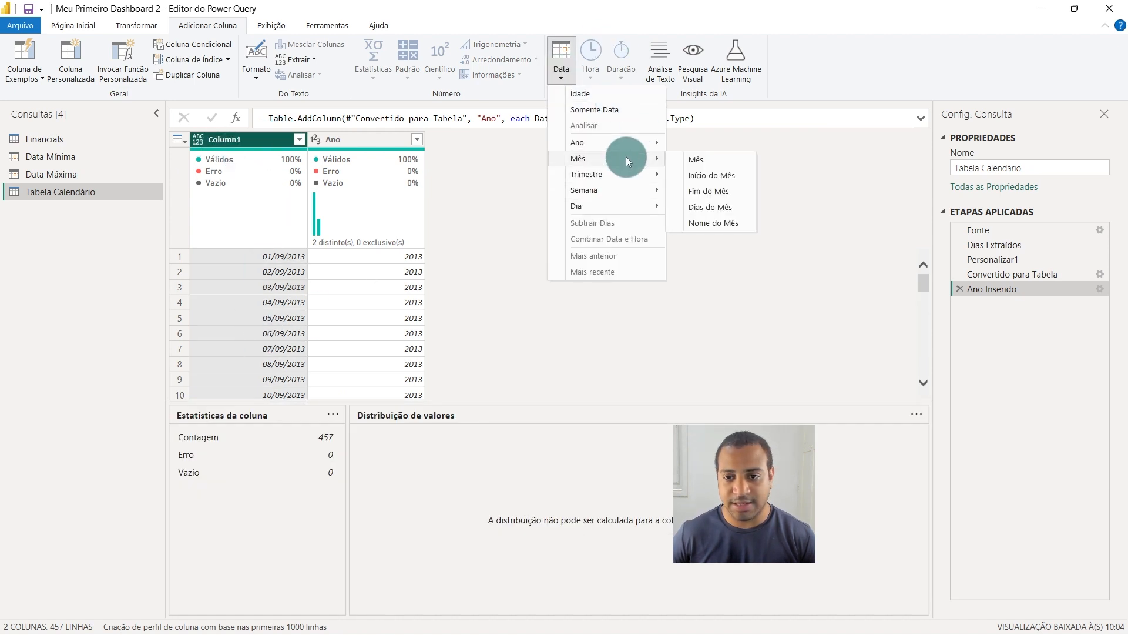
pyautogui.click(705, 159)
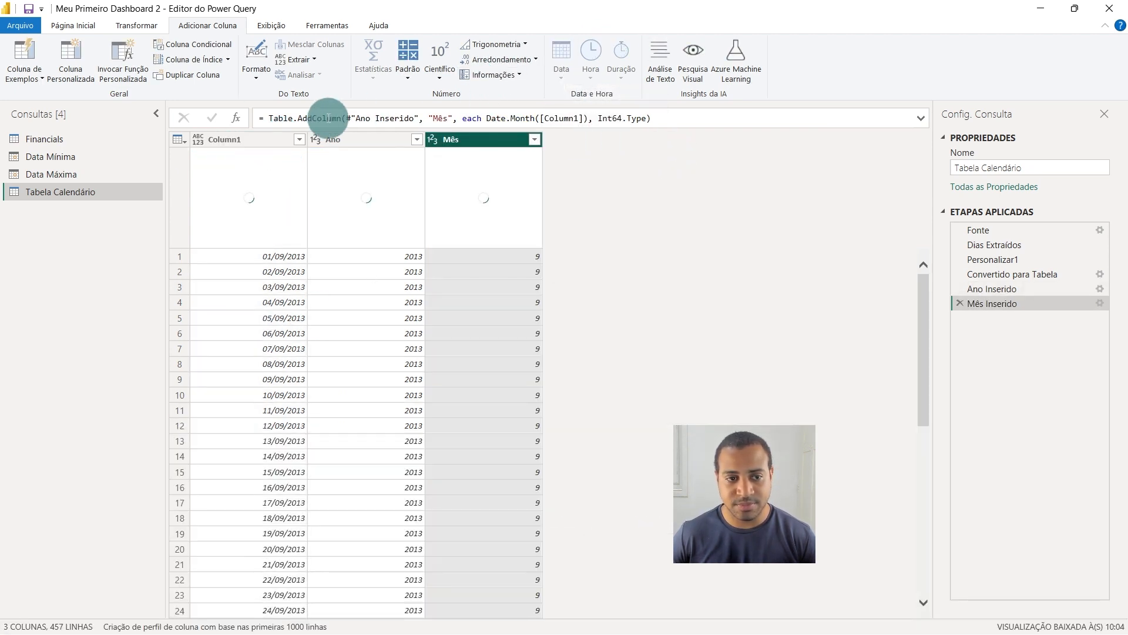
# - Add Nome do Mês and Início do Mês columns derived from the dates in Column1
pyautogui.click(567, 66)
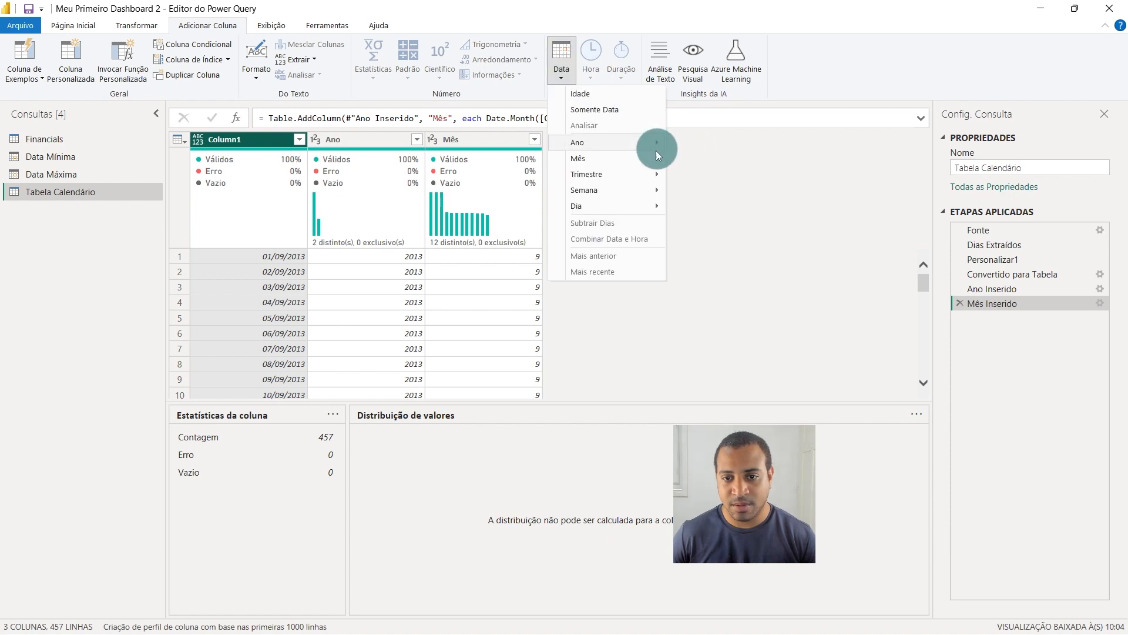
pyautogui.moveTo(661, 159)
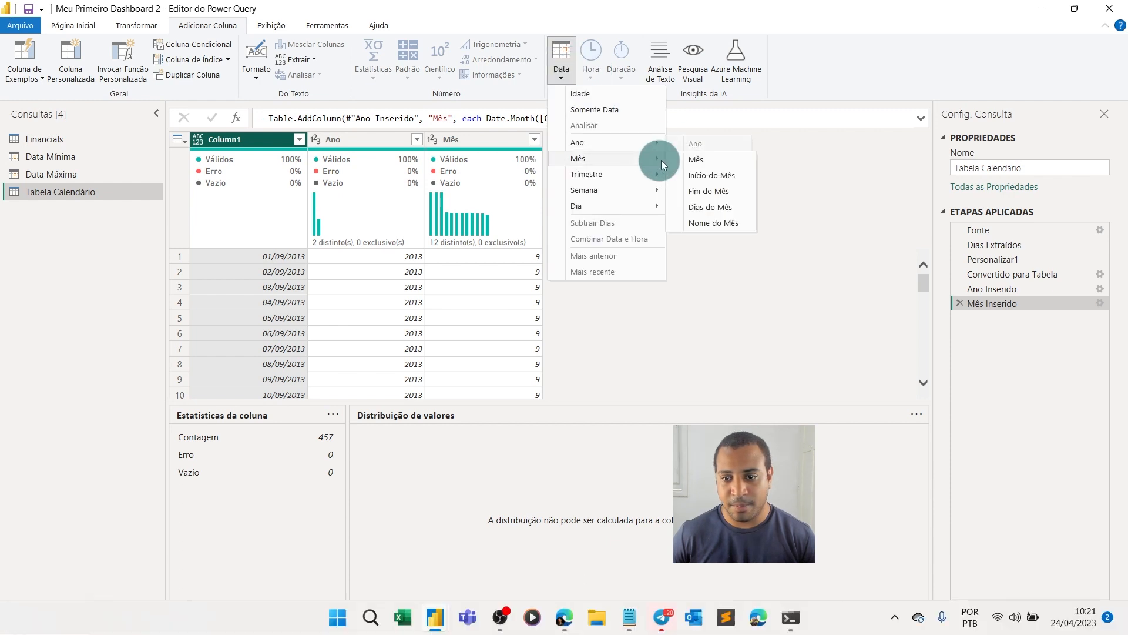
pyautogui.click(727, 223)
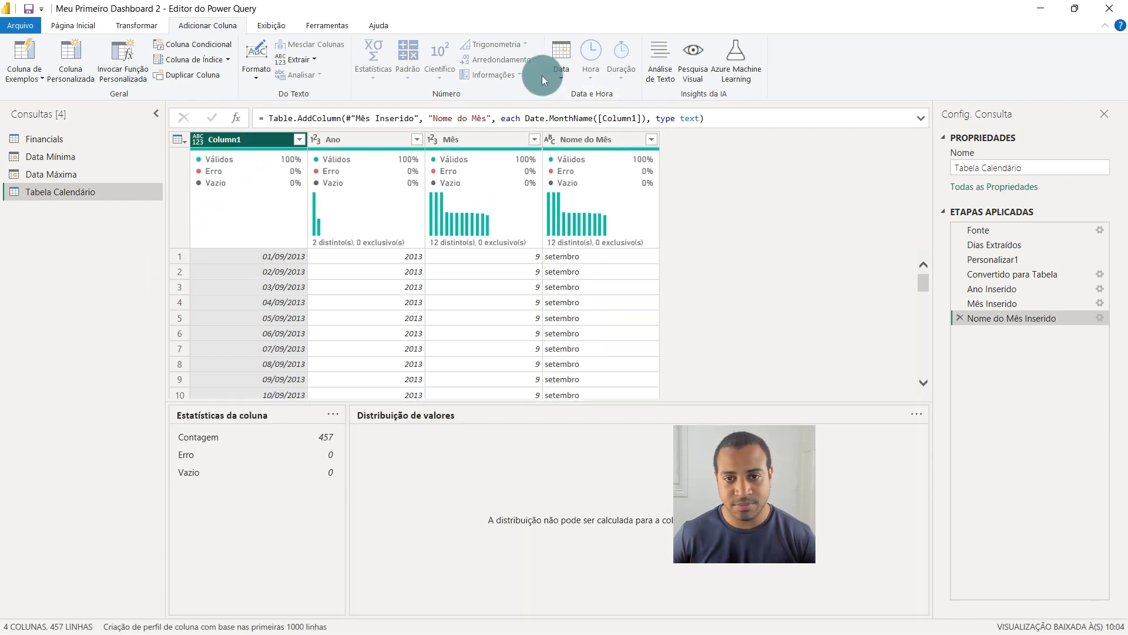
pyautogui.click(558, 72)
pyautogui.moveTo(650, 158)
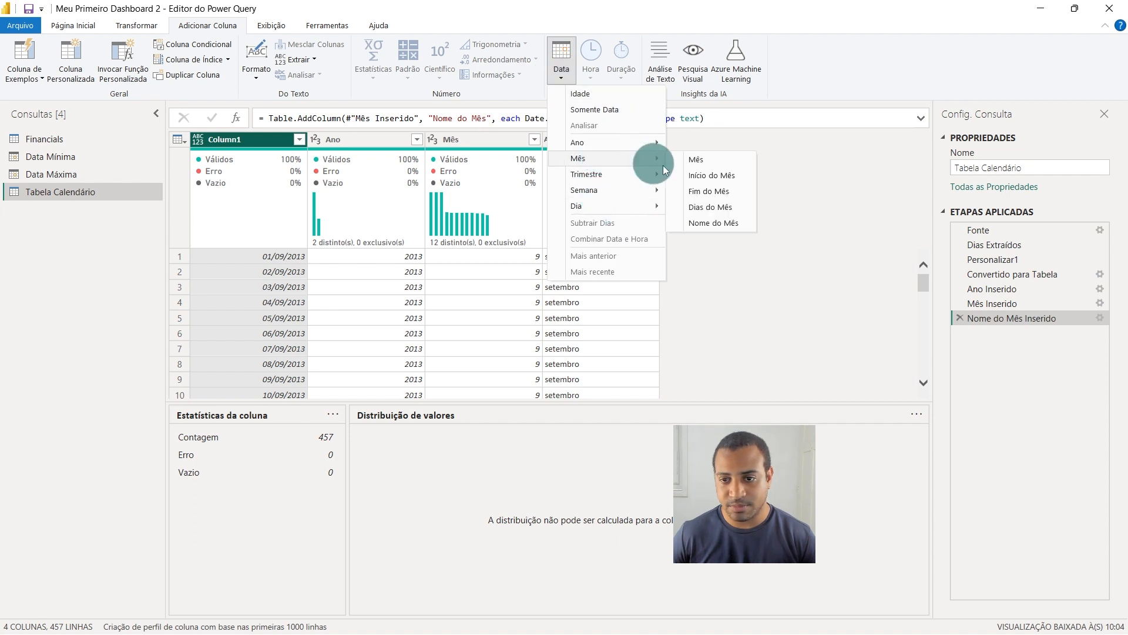
pyautogui.click(742, 178)
# - Add Fim do Mês and Dias do Mês columns derived from the dates in Column1
pyautogui.click(559, 68)
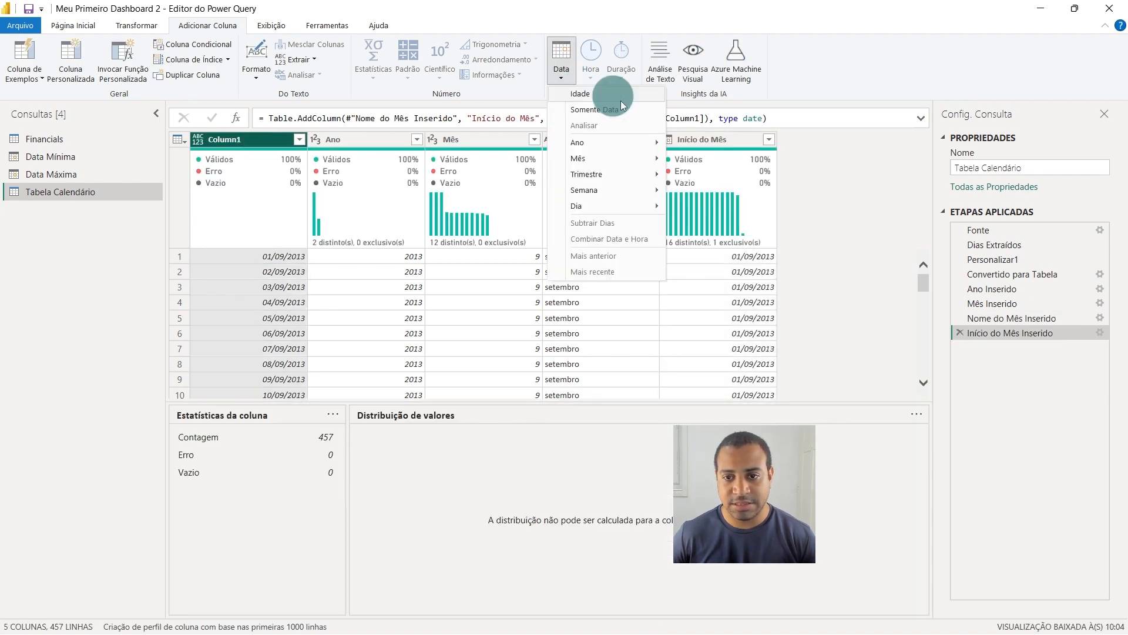
pyautogui.moveTo(625, 158)
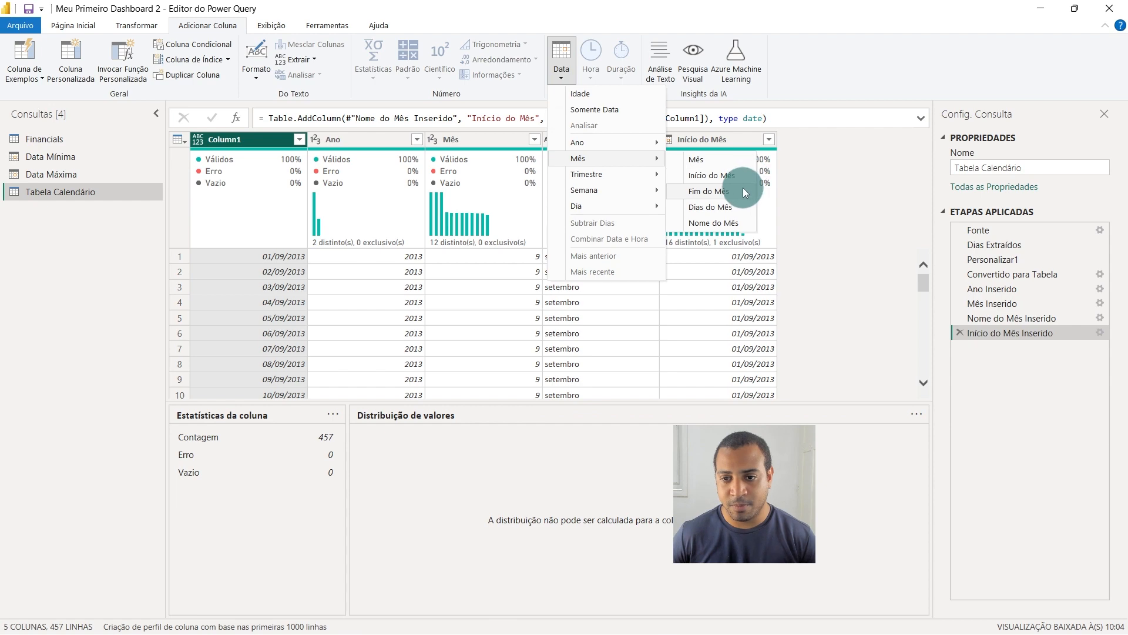
pyautogui.click(744, 191)
pyautogui.click(568, 71)
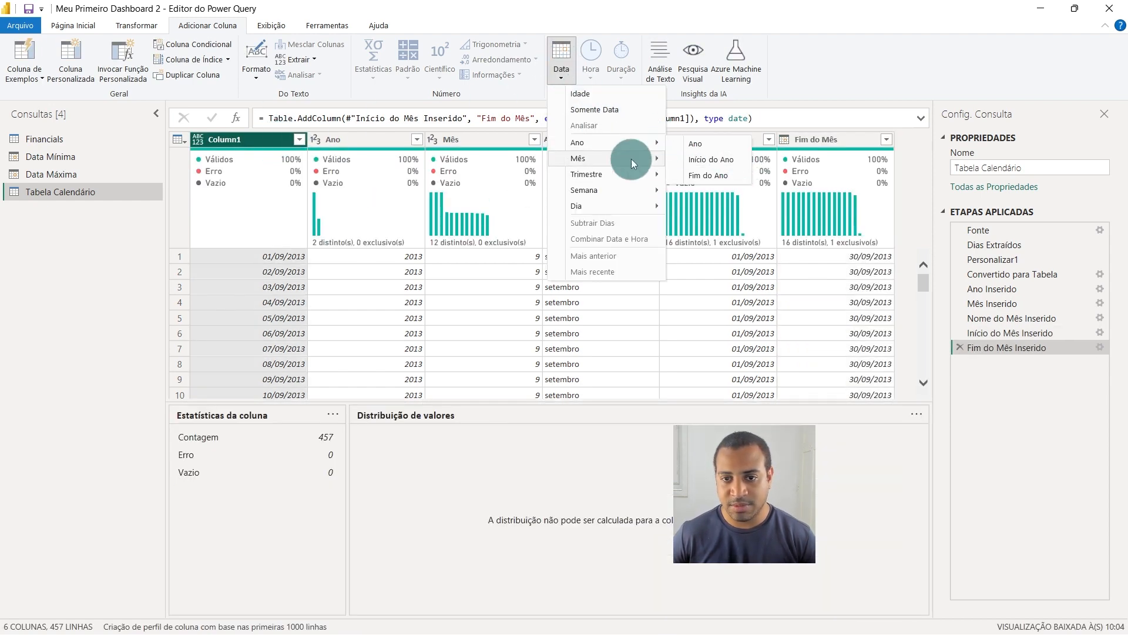
pyautogui.moveTo(632, 158)
pyautogui.click(717, 207)
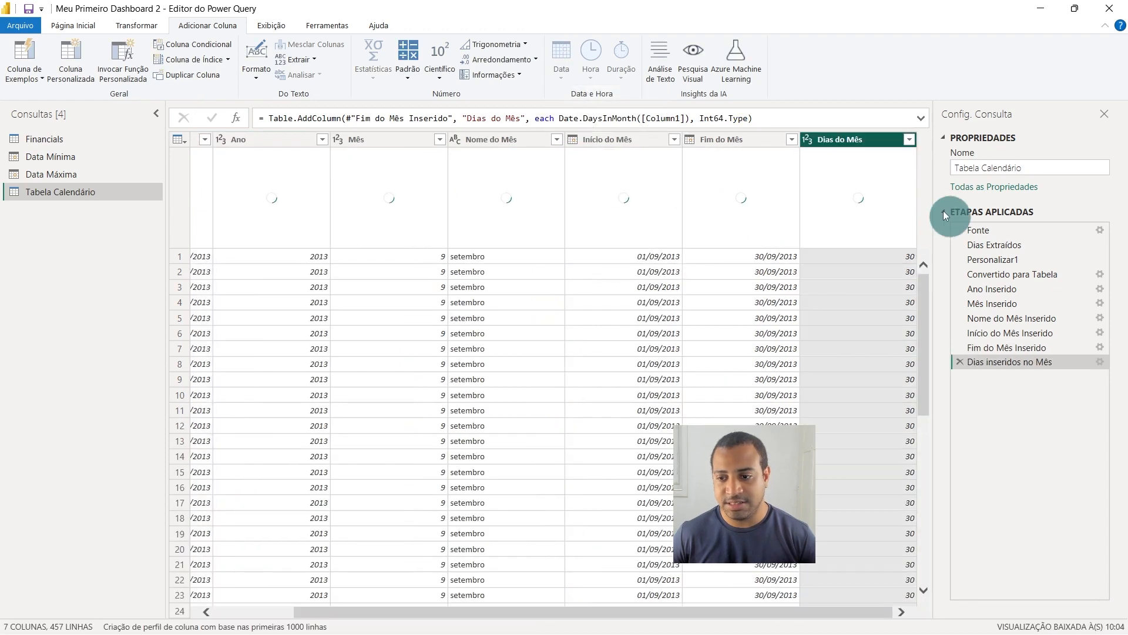
# - Add a Trimestre column containing the quarter of the year (Trimestre do Ano) for the dates in Column1
pyautogui.click(382, 274)
pyautogui.press('Left')
pyautogui.press('Left')
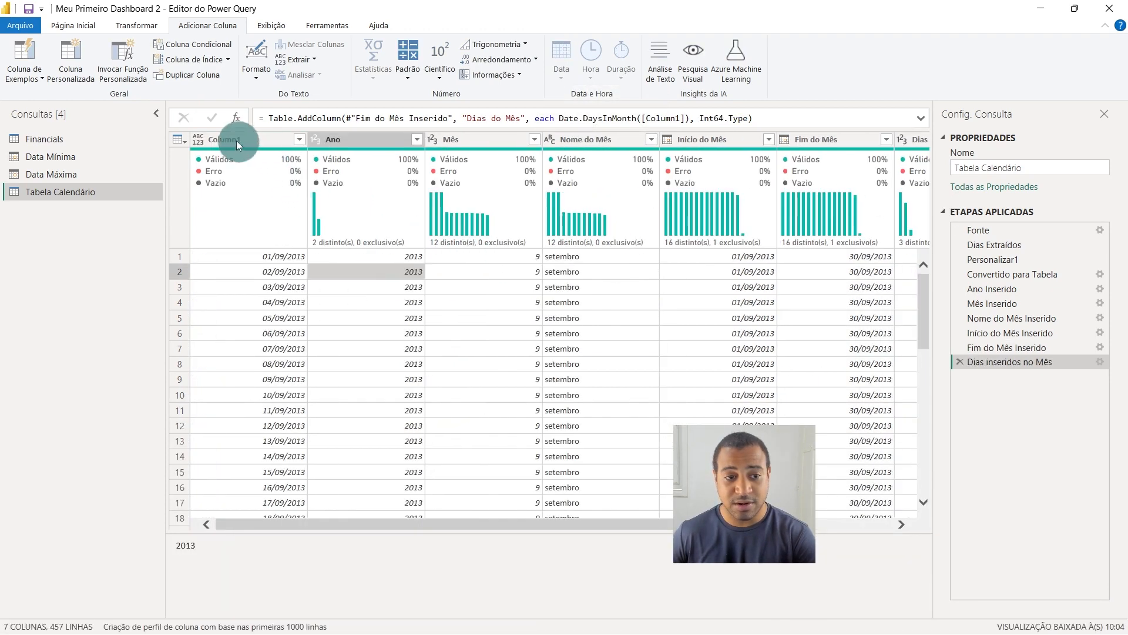
pyautogui.click(238, 145)
pyautogui.click(558, 58)
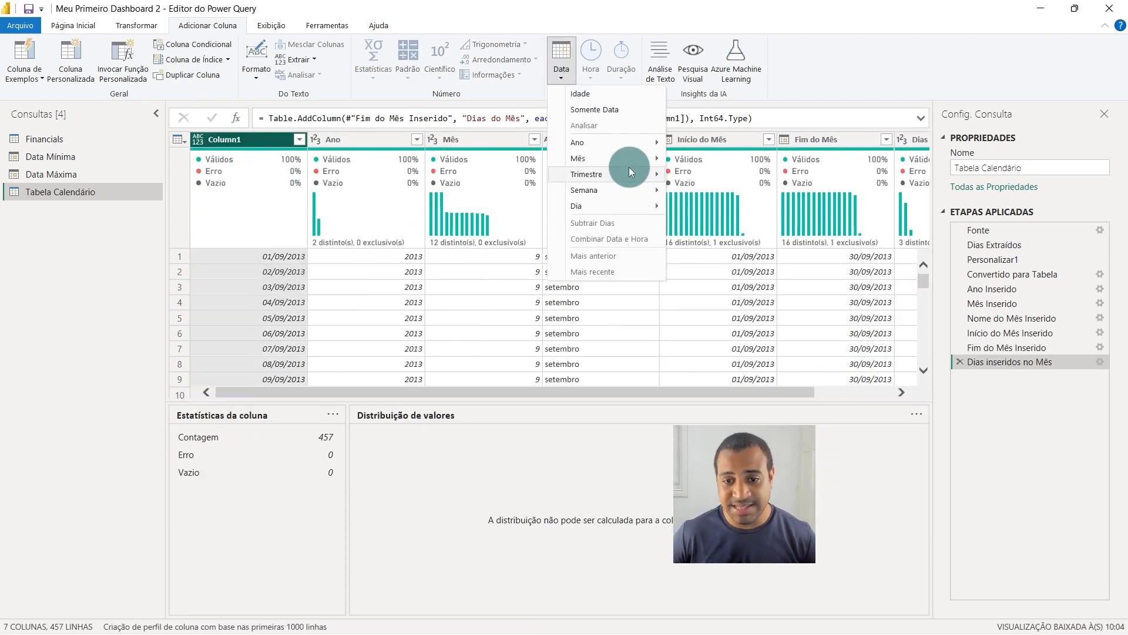
pyautogui.moveTo(636, 161)
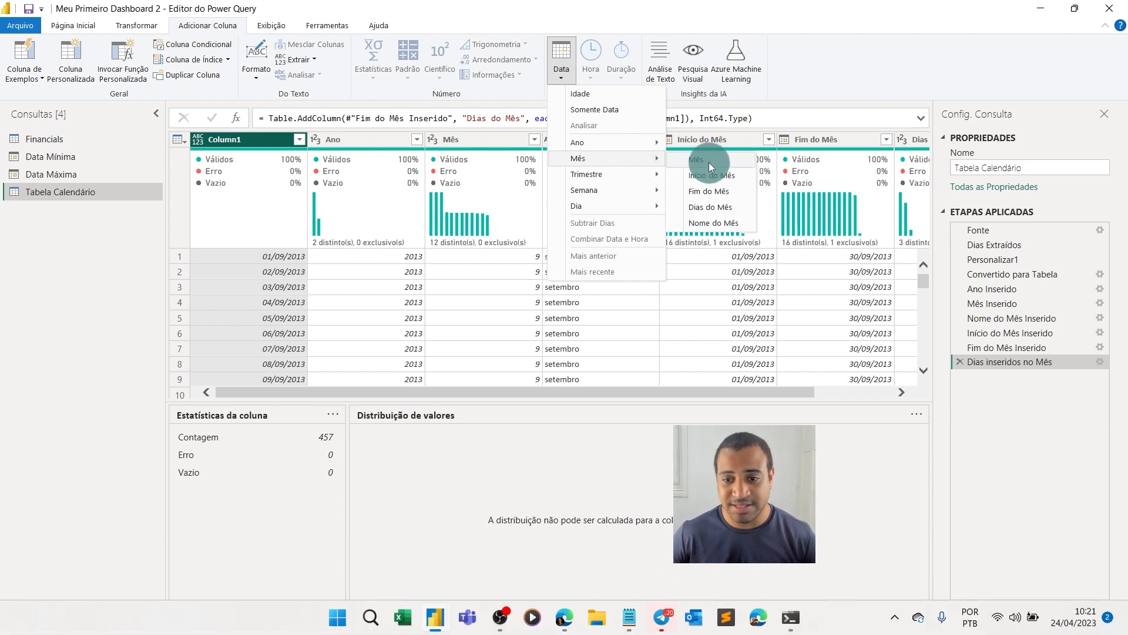
pyautogui.moveTo(605, 173)
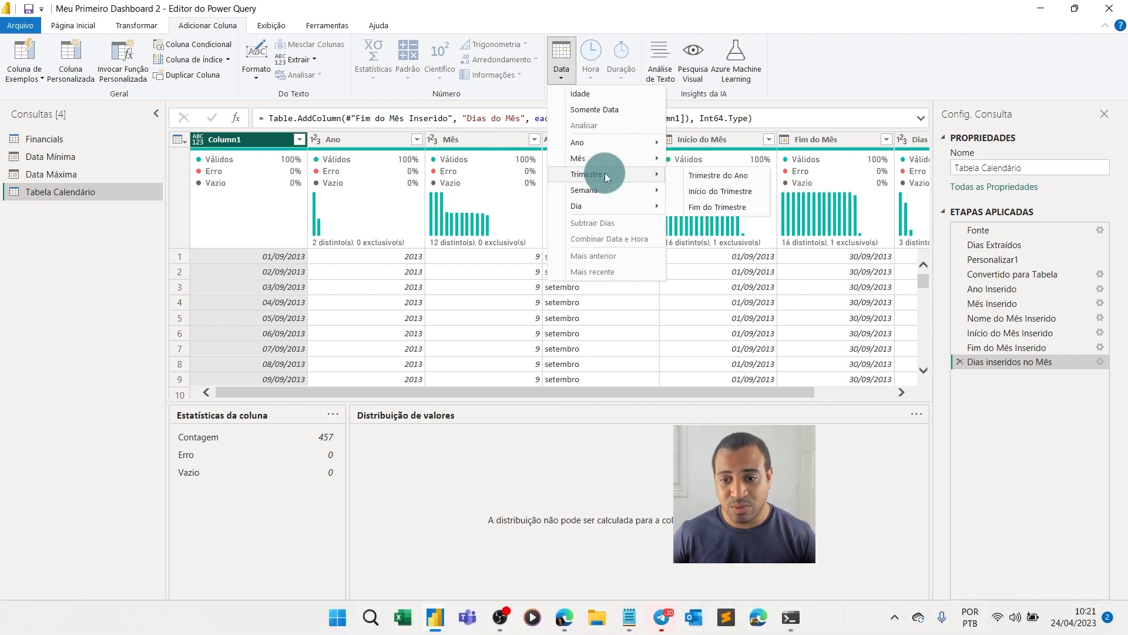
pyautogui.click(724, 177)
# - Add an Início do Trimestre column with the quarter start date derived from the dates in Column1
pyautogui.click(301, 240)
pyautogui.press('Left')
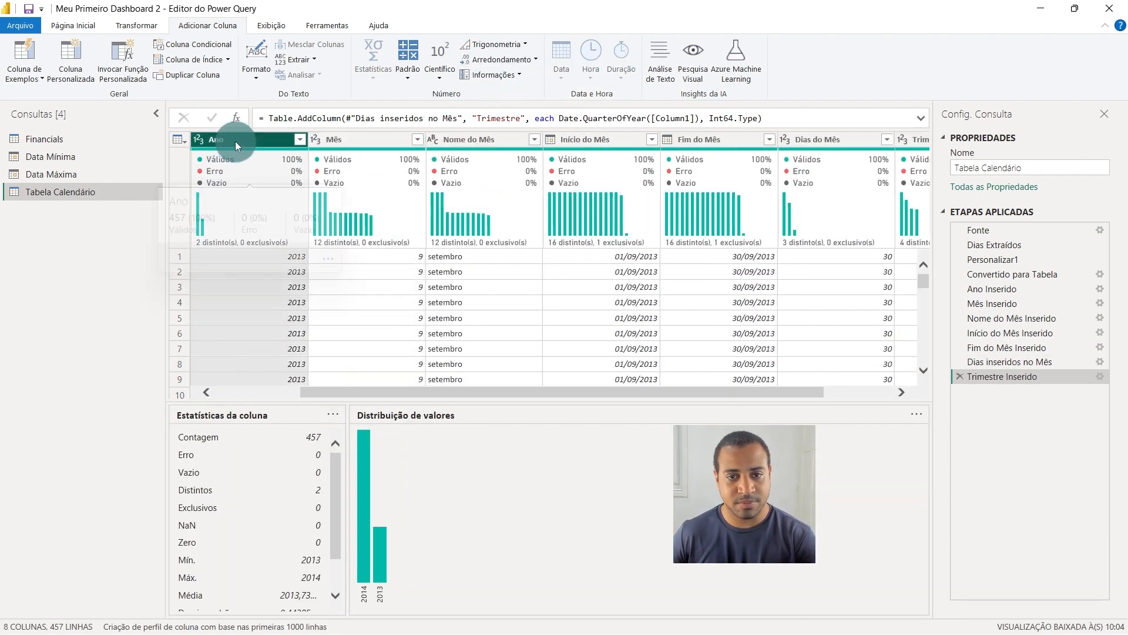
pyautogui.click(248, 317)
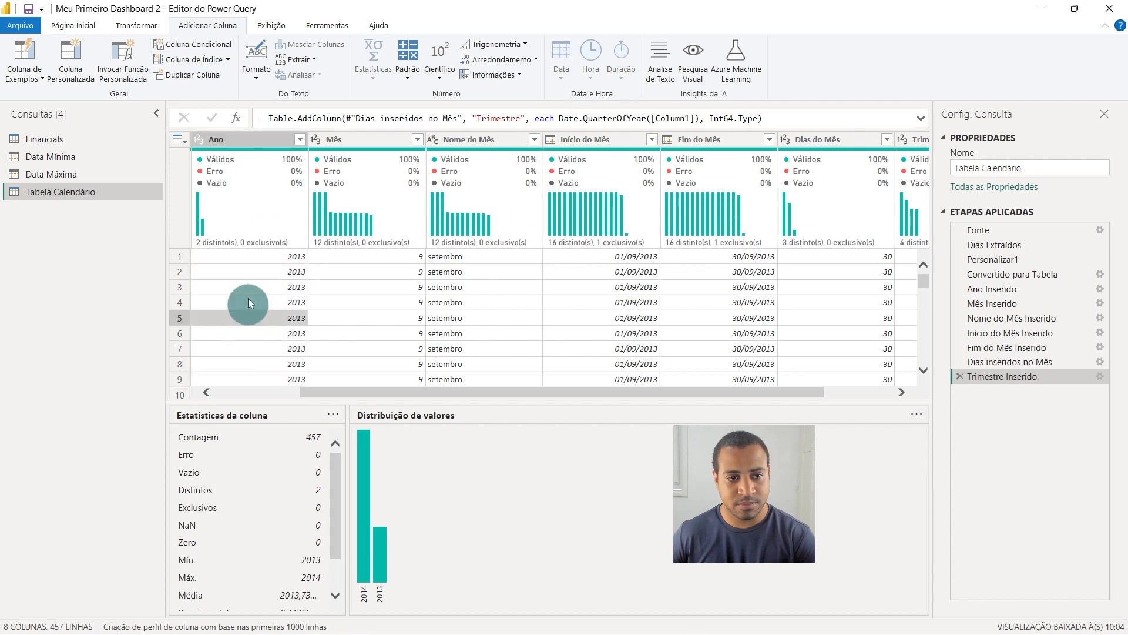
pyautogui.press('Left')
pyautogui.click(259, 141)
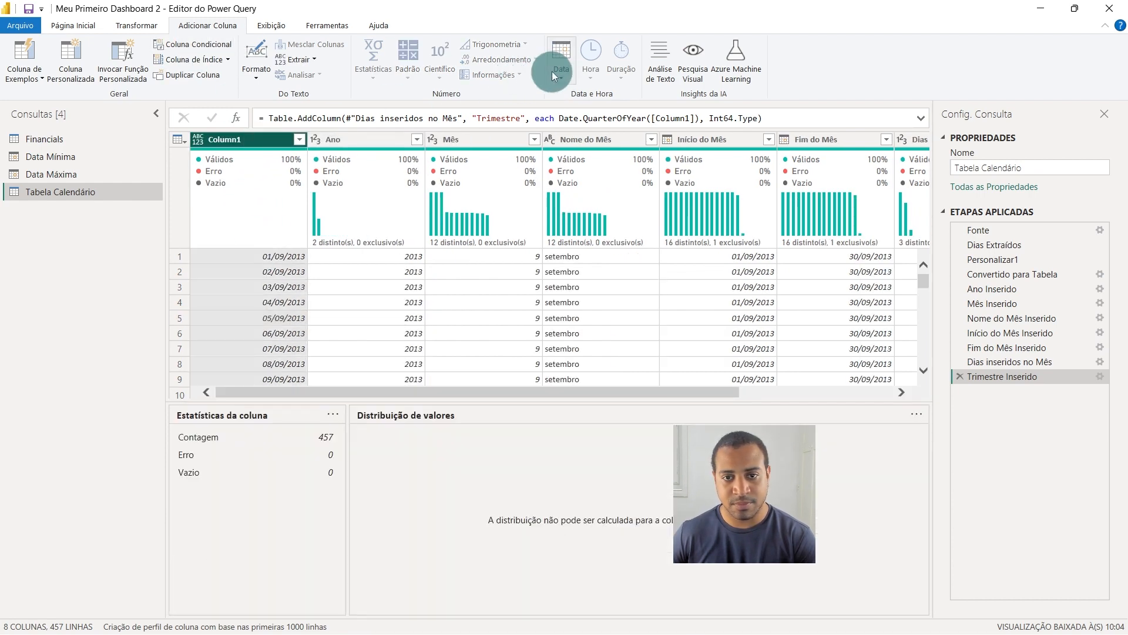
pyautogui.click(552, 71)
pyautogui.moveTo(654, 175)
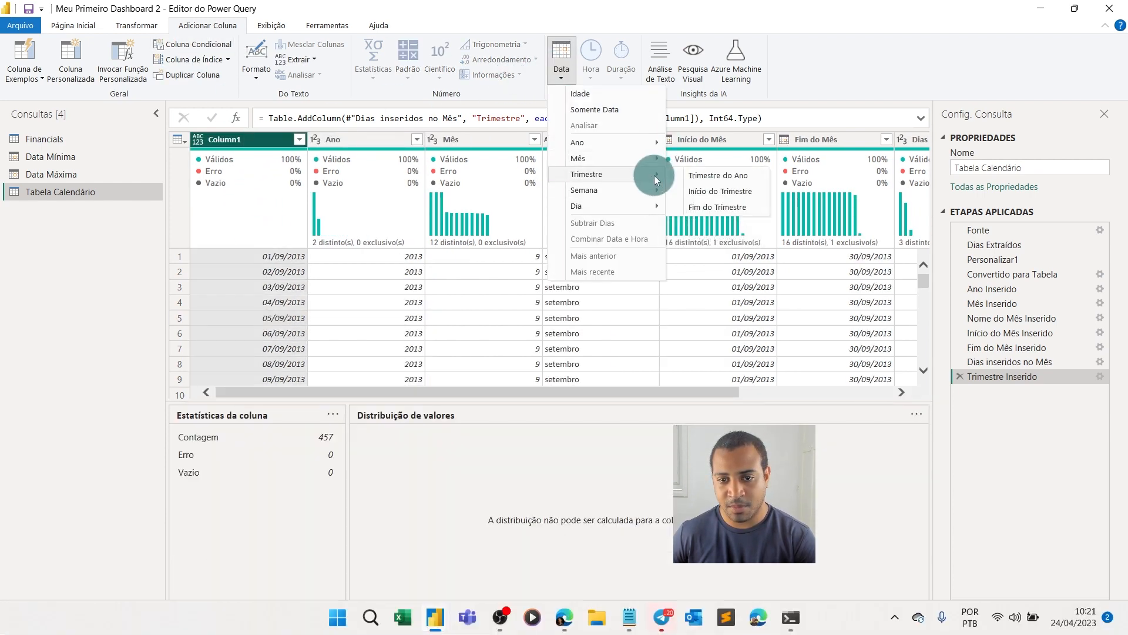
pyautogui.click(738, 192)
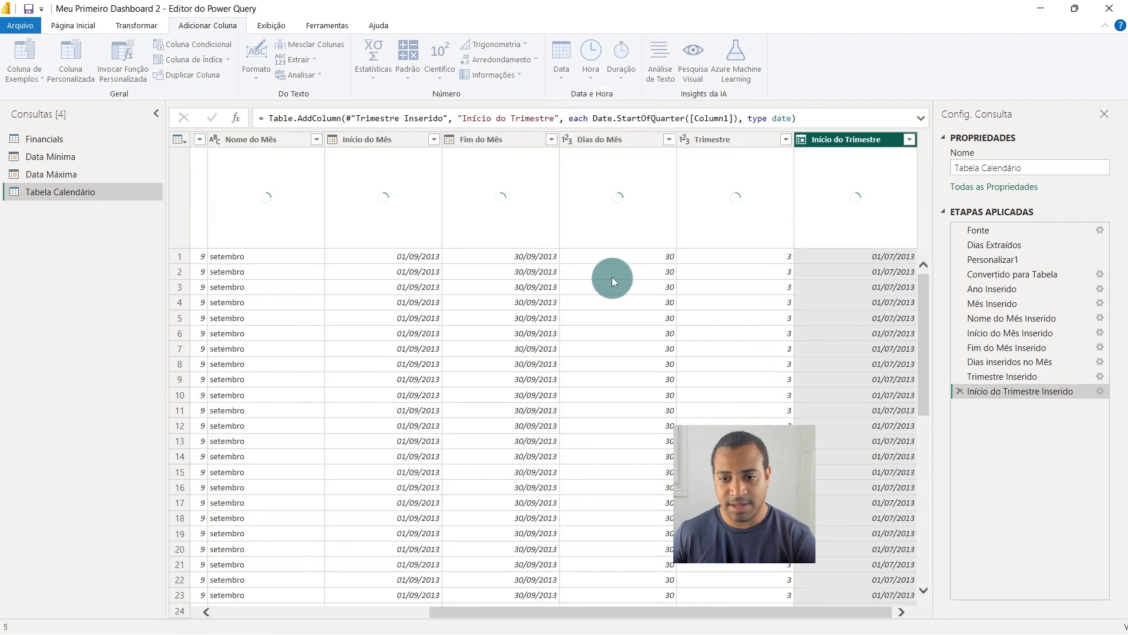
# - Add a Fim do Trimestre column with the quarter end date derived from the dates in Column1
pyautogui.click(238, 139)
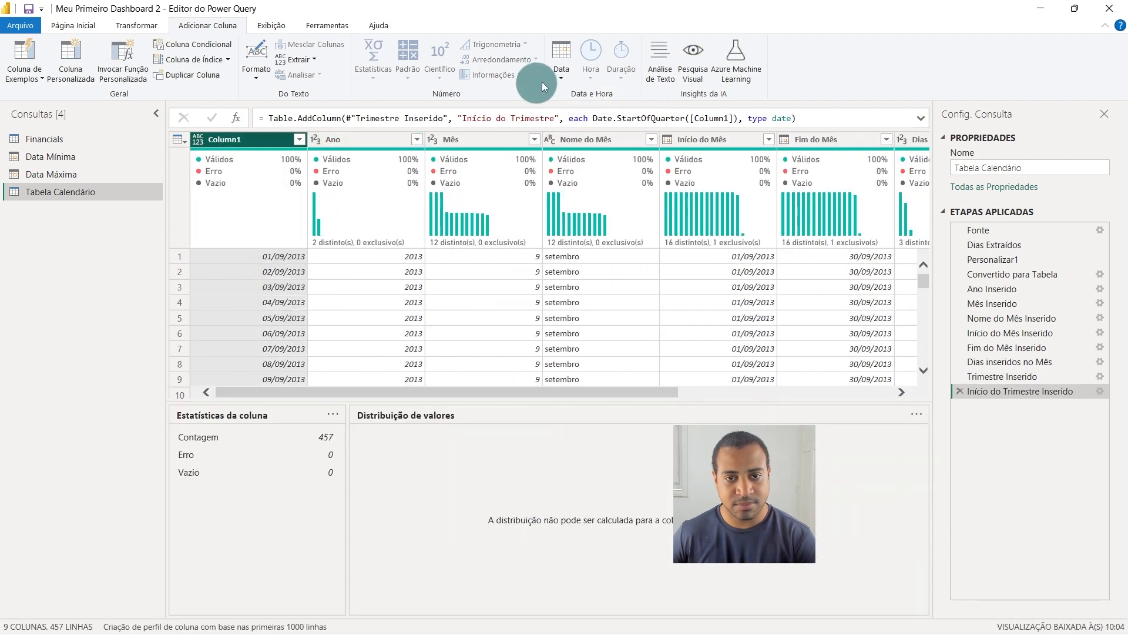
pyautogui.click(561, 73)
pyautogui.moveTo(629, 175)
pyautogui.click(748, 204)
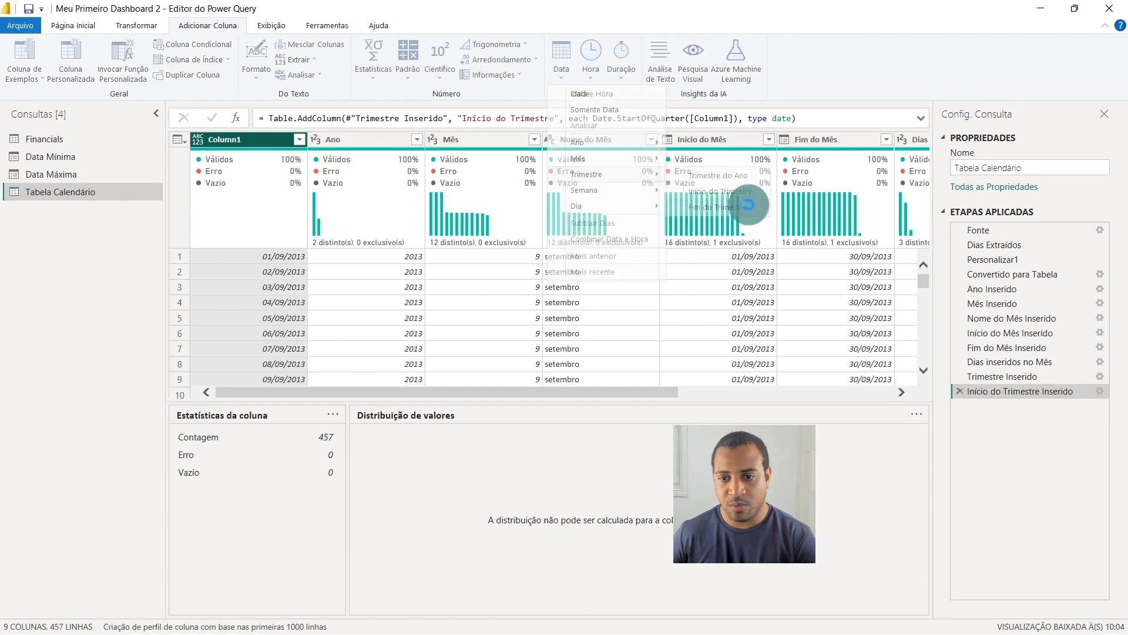
pyautogui.click(235, 141)
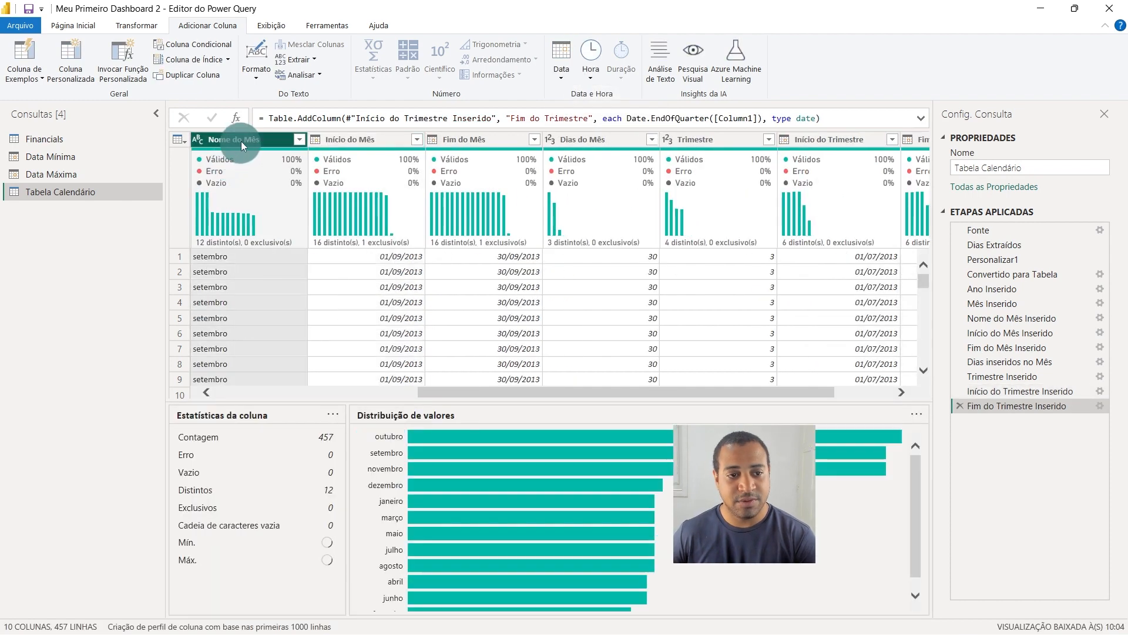
pyautogui.click(261, 141)
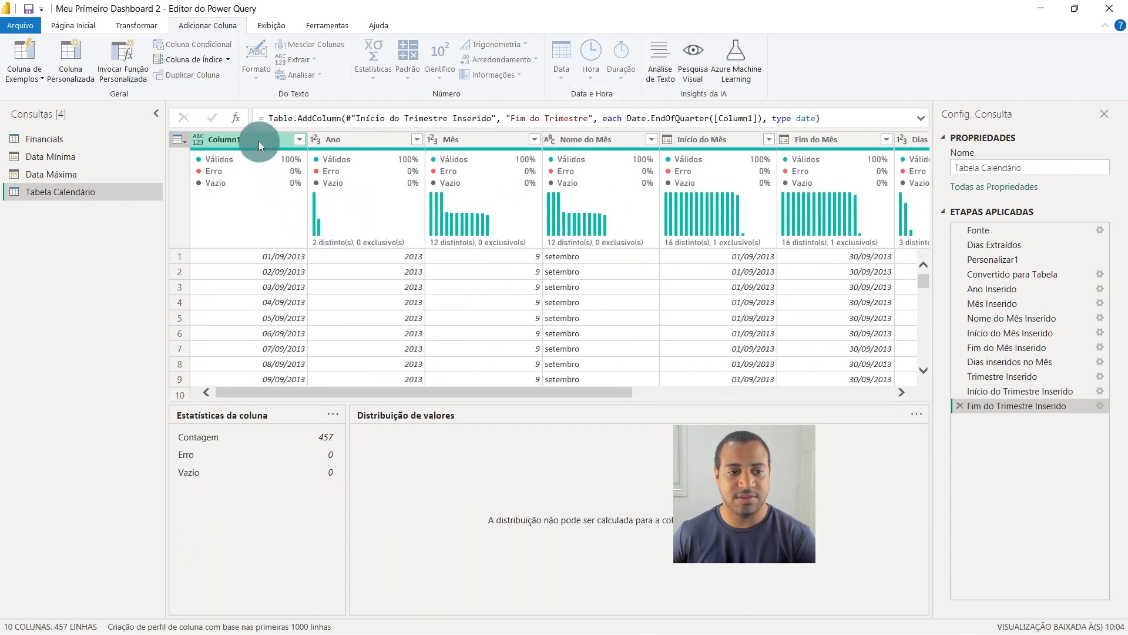
pyautogui.click(561, 58)
pyautogui.moveTo(623, 188)
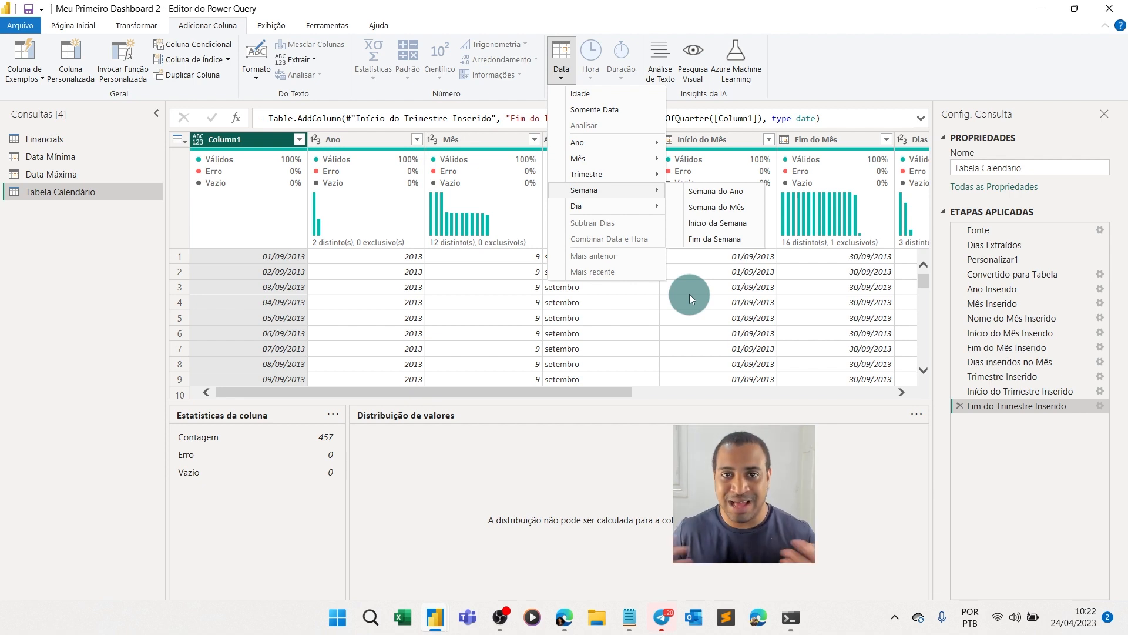
pyautogui.click(657, 307)
pyautogui.click(638, 364)
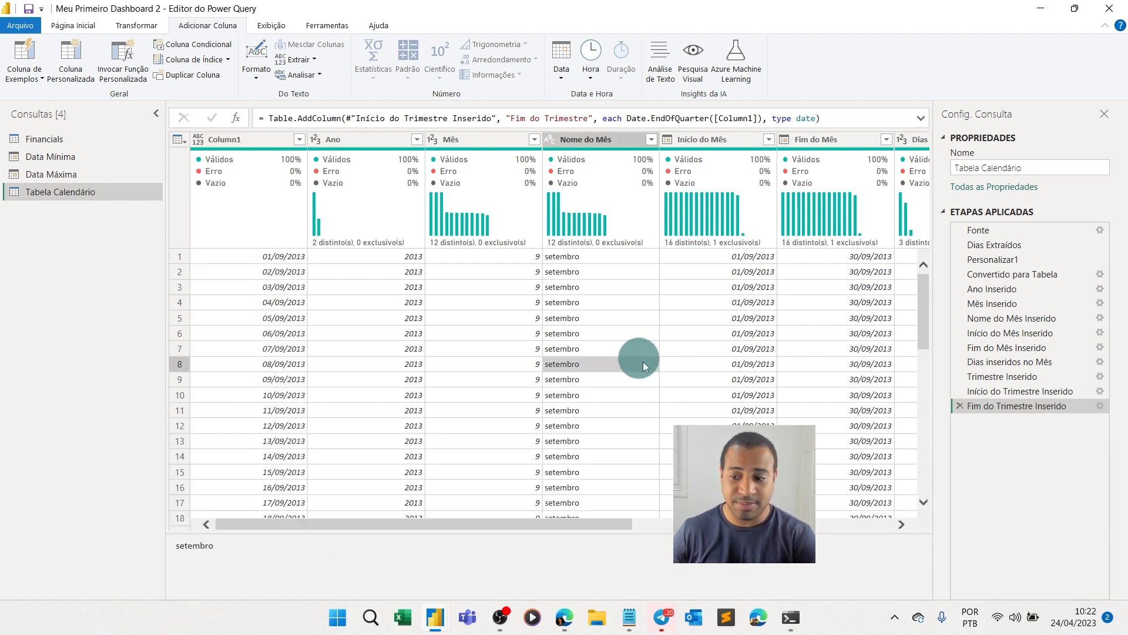
pyautogui.click(473, 364)
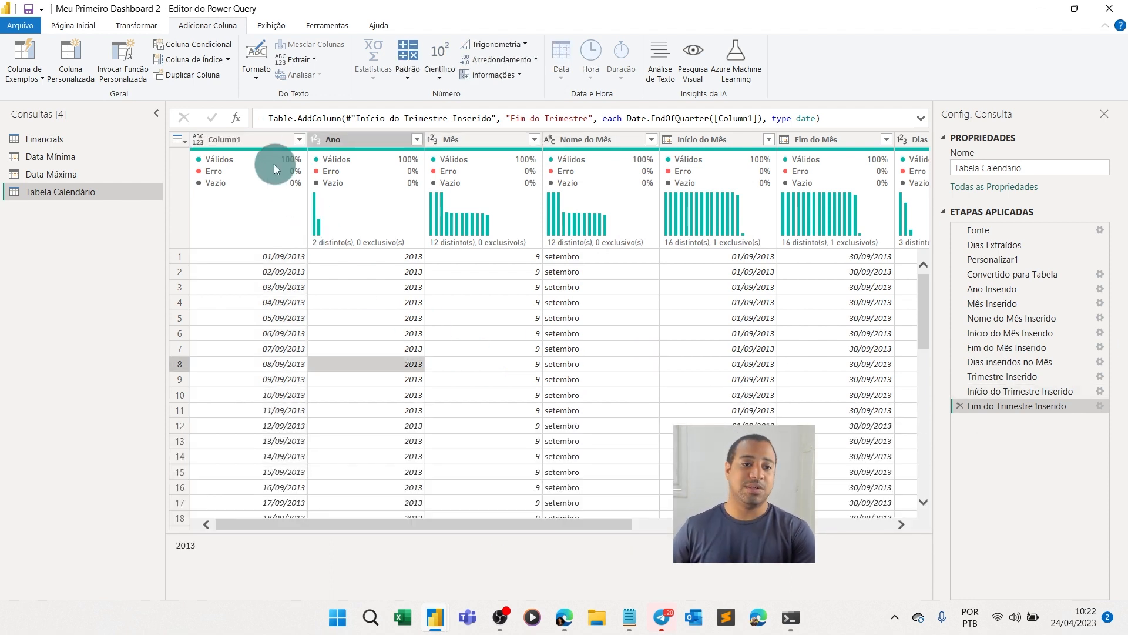
# - Rename Column1 to Data and change its data type to date
pyautogui.click(229, 139)
pyautogui.doubleClick(229, 136)
pyautogui.write('Data')
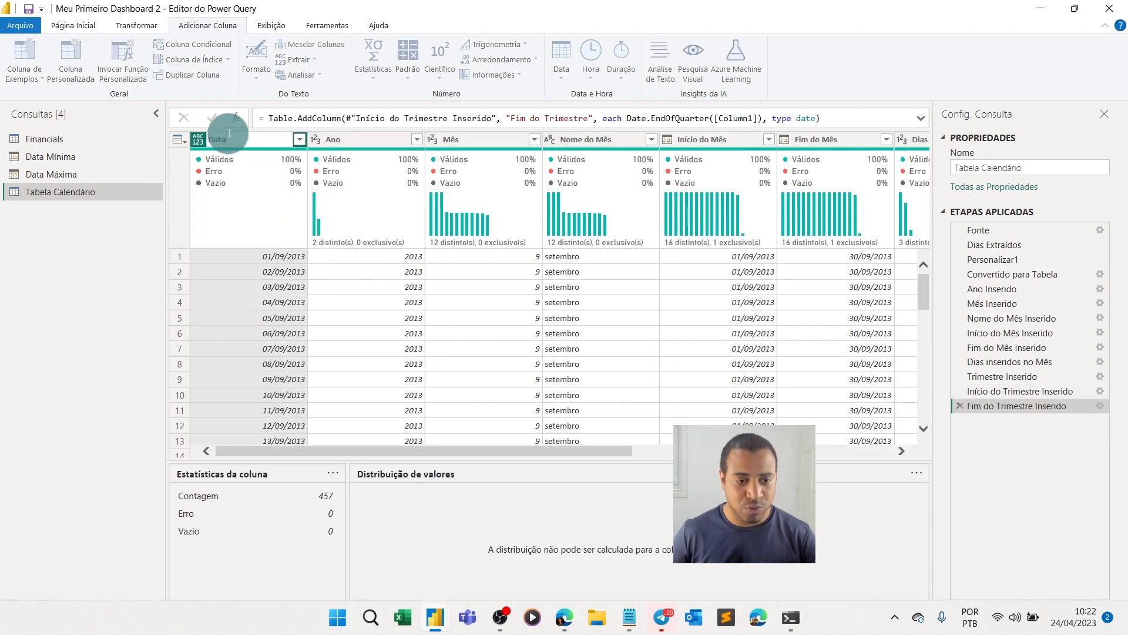
pyautogui.press('Return')
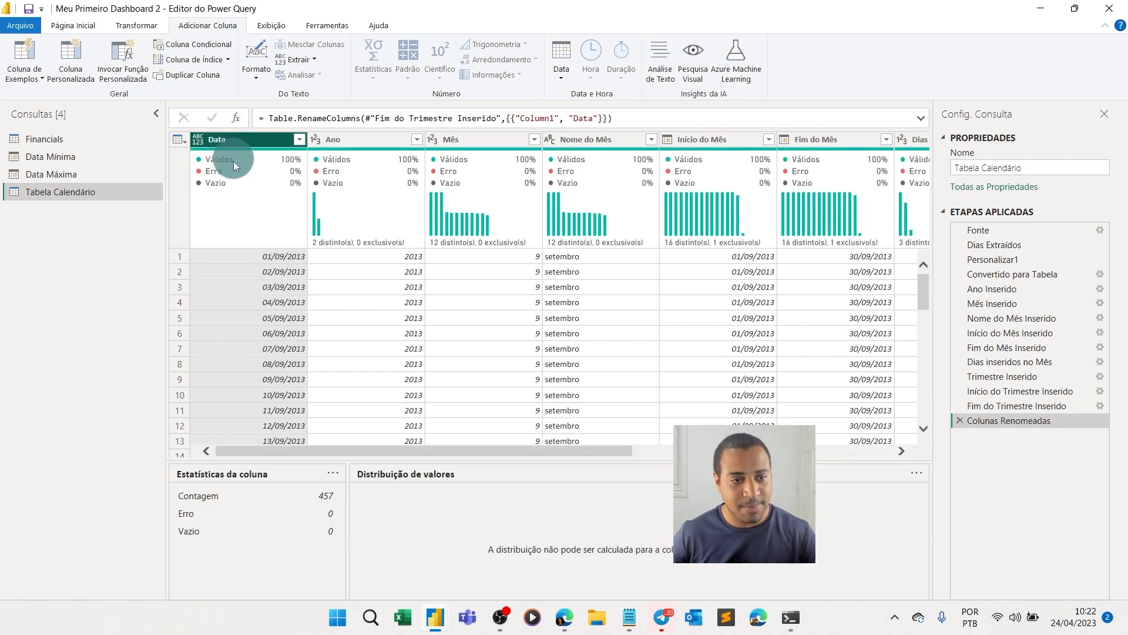
pyautogui.click(198, 139)
pyautogui.click(235, 235)
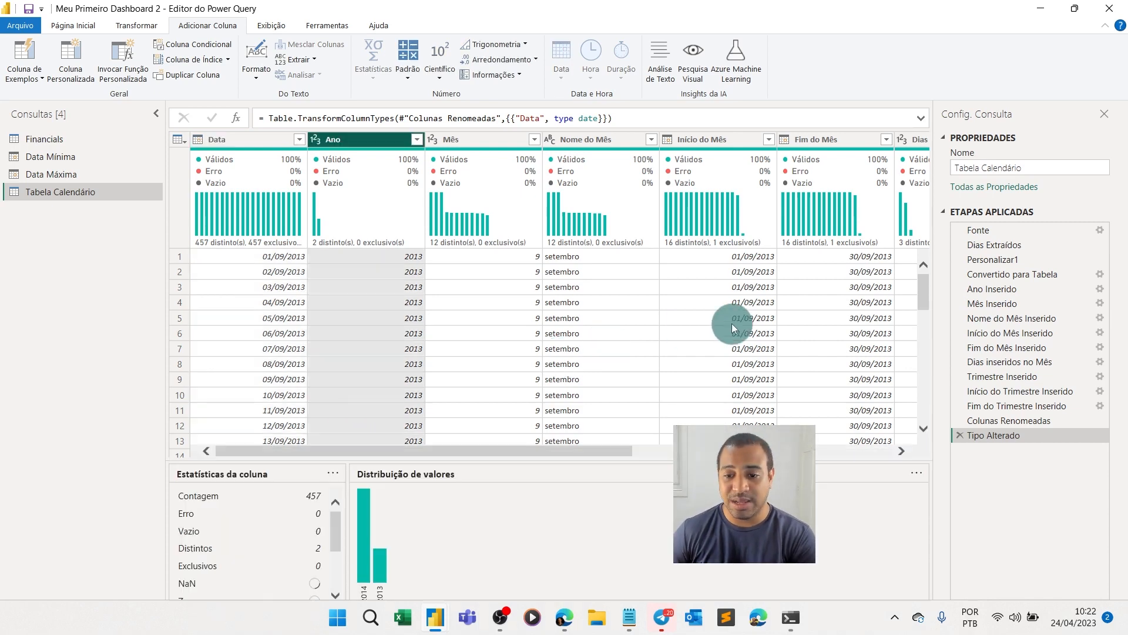
# - Review the calendar table's columns from Ano through Fim do Trimestre and return to the Data column
pyautogui.press('Right')
pyautogui.press('Right')
pyautogui.press('Right')
pyautogui.press('Right')
pyautogui.press('Right')
pyautogui.press('Right')
pyautogui.press('Right')
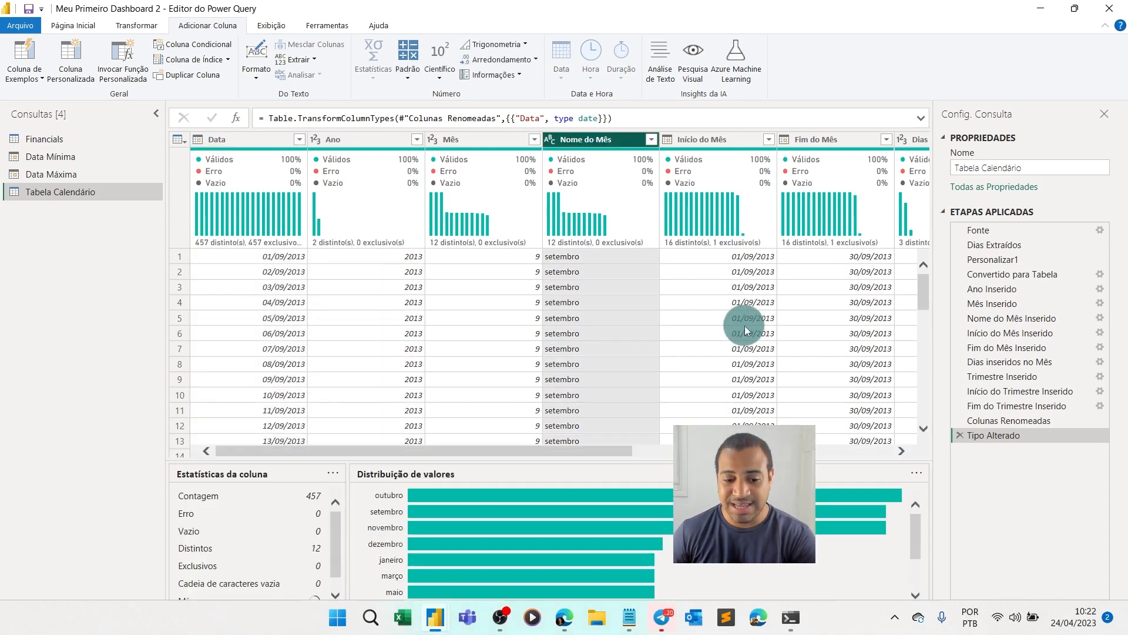
pyautogui.press('Right')
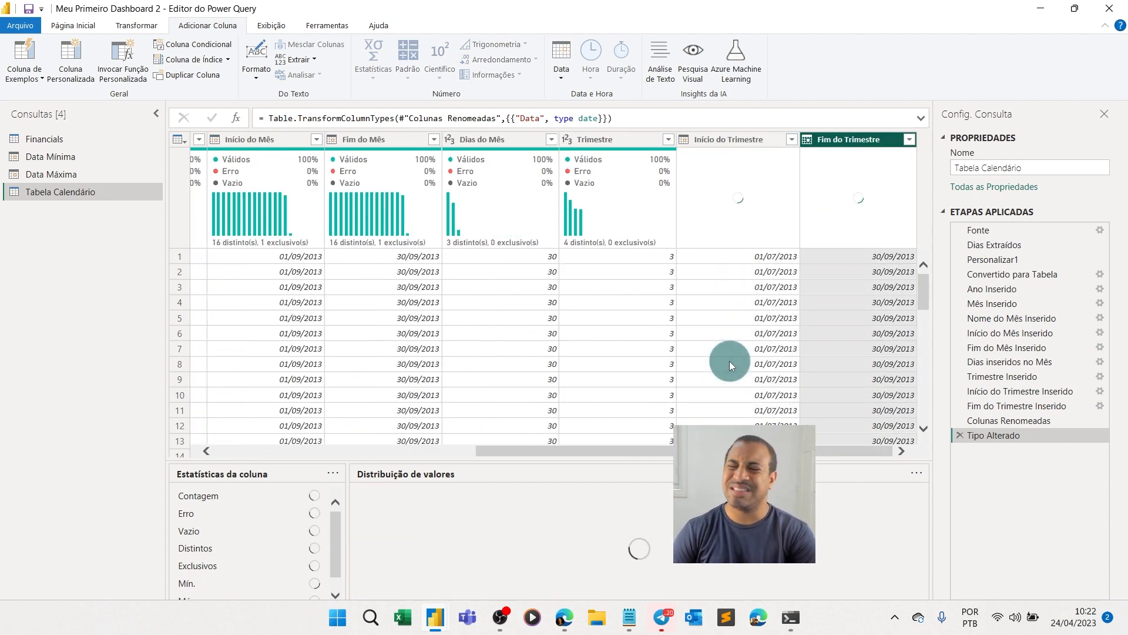
pyautogui.press('Left')
pyautogui.press('Left')
pyautogui.press('Left')
pyautogui.press('Left')
pyautogui.press('Left')
pyautogui.press('Left')
pyautogui.press('Left')
pyautogui.press('Left')
pyautogui.press('Left')
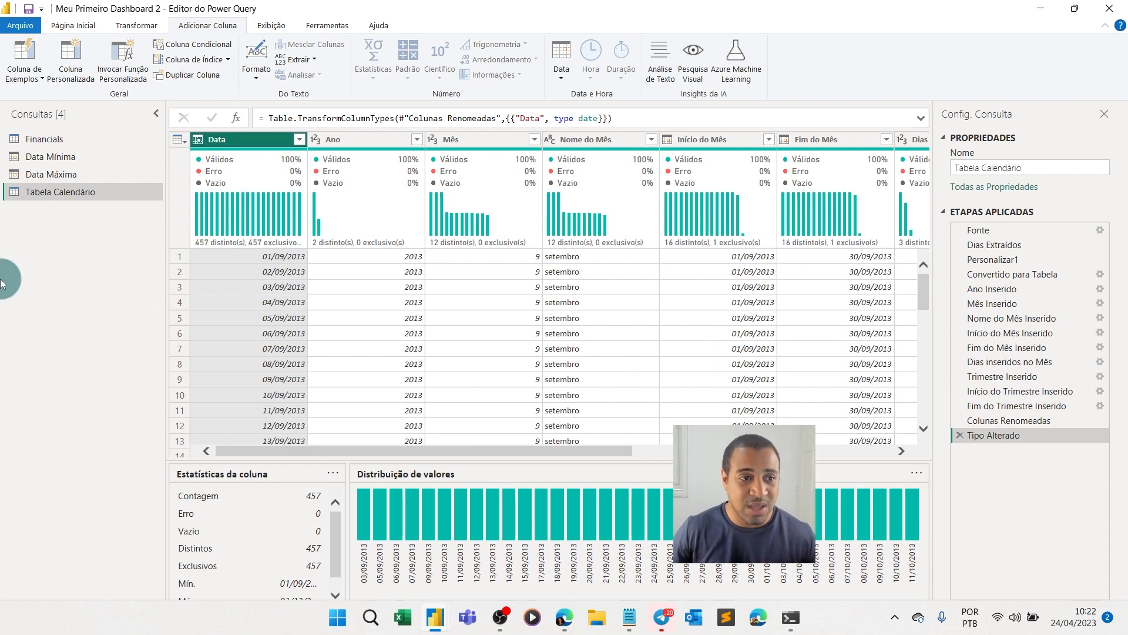
# - Examine the full M code of the Tabela Calendário query in the Advanced Editor, leaving it without changes
pyautogui.click(73, 25)
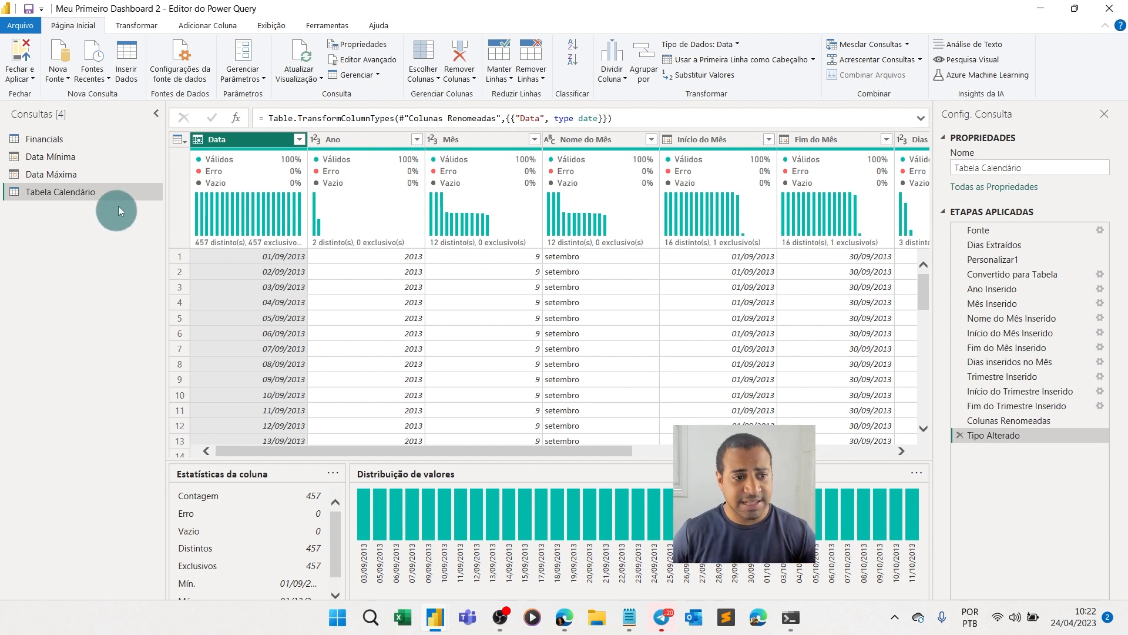
pyautogui.click(350, 60)
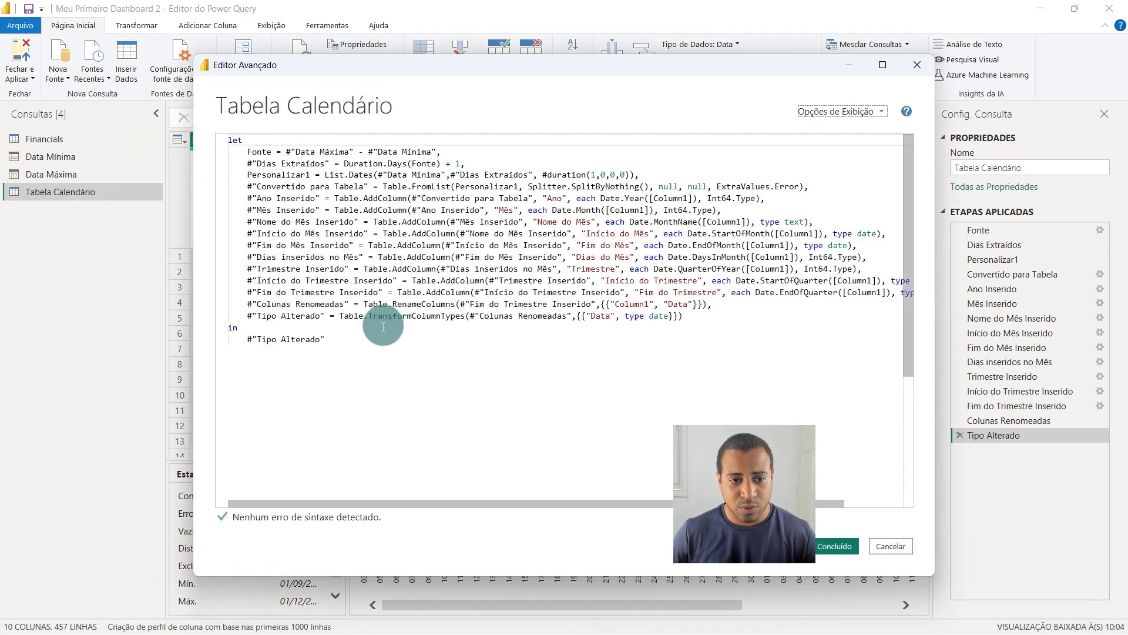
pyautogui.moveTo(383, 327); pyautogui.dragTo(156, 96)
pyautogui.moveTo(347, 342); pyautogui.dragTo(176, 93)
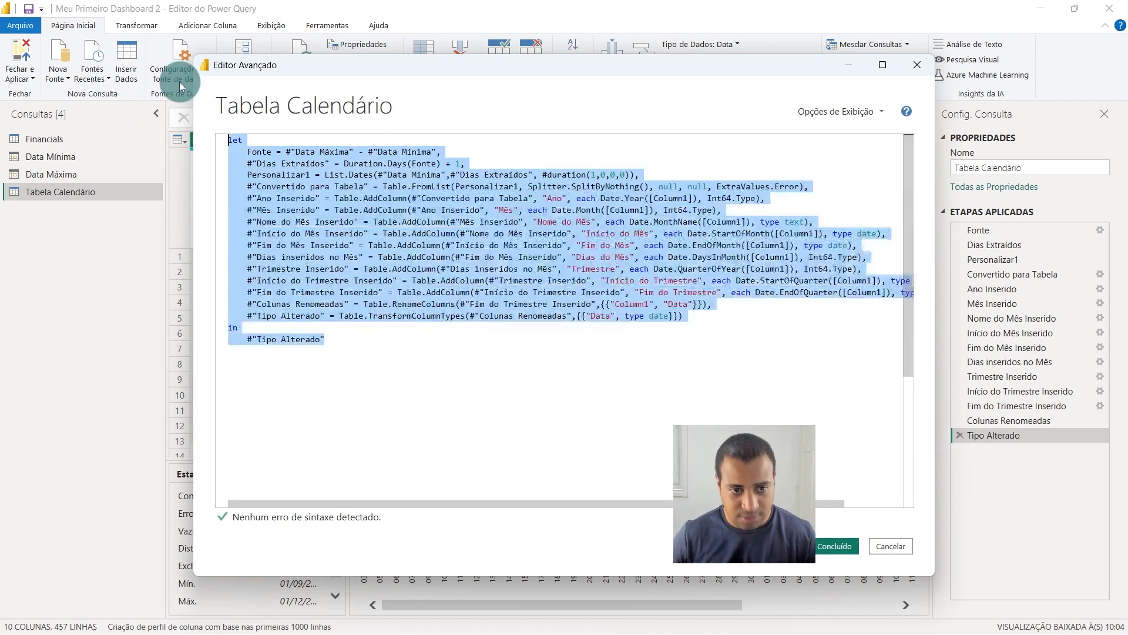
pyautogui.click(901, 552)
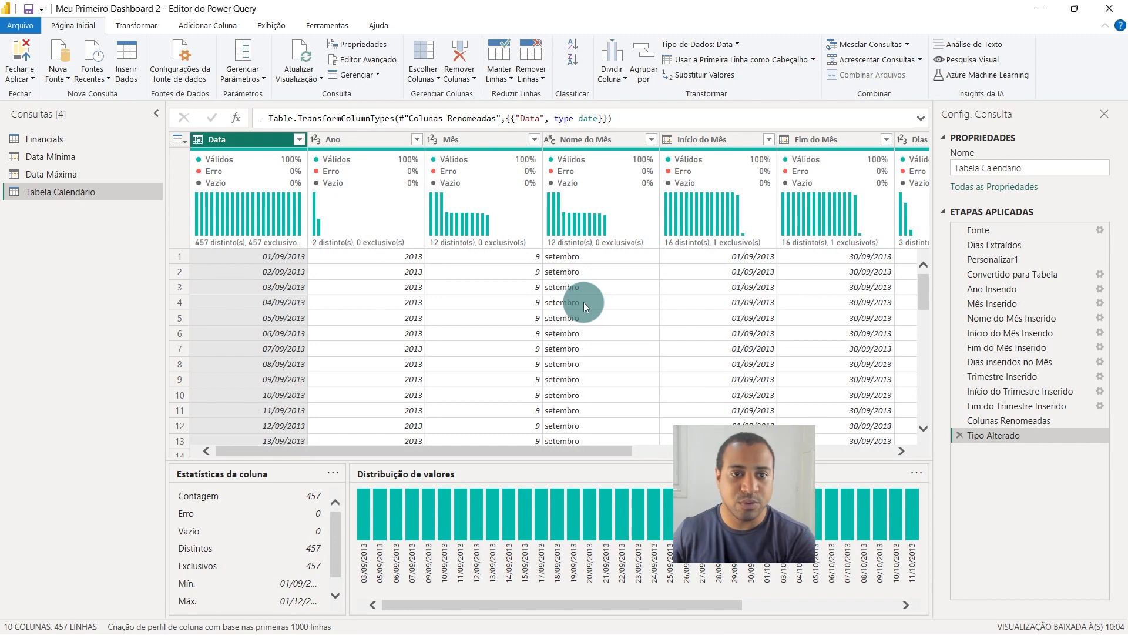
# - Copy the entire M code of the Tabela Calendário query from the Advanced Editor
pyautogui.rightClick(92, 194)
pyautogui.click(360, 59)
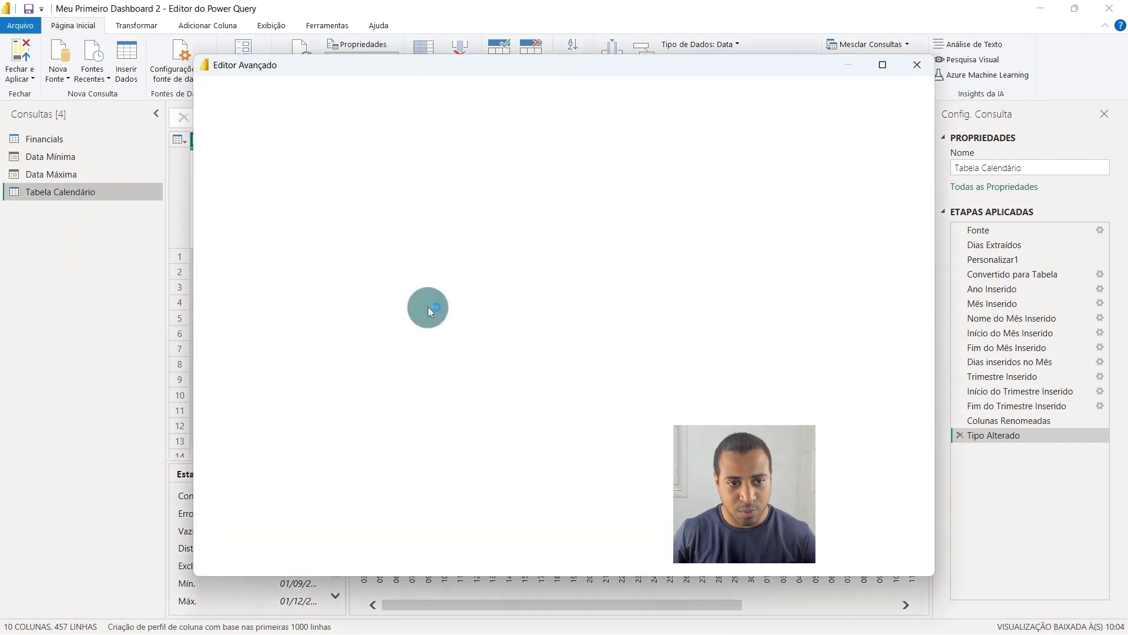
pyautogui.hotkey('ctrl', 'a')
pyautogui.hotkey('ctrl', 'c')
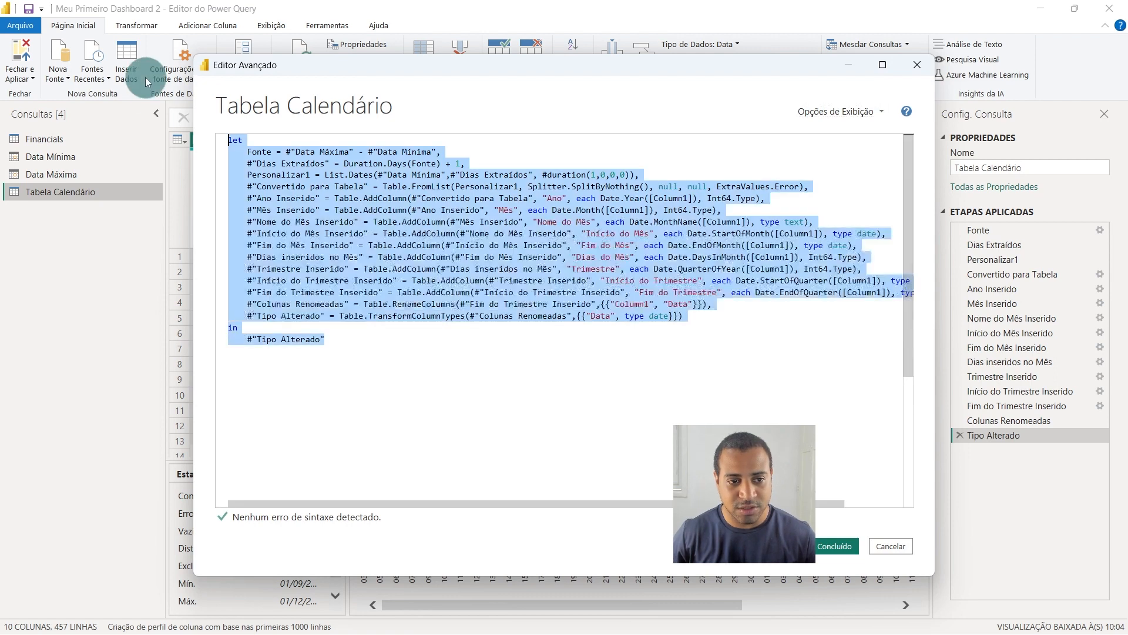
pyautogui.click(849, 547)
# - Delete the Tabela Calendário query and confirm its removal
pyautogui.rightClick(112, 193)
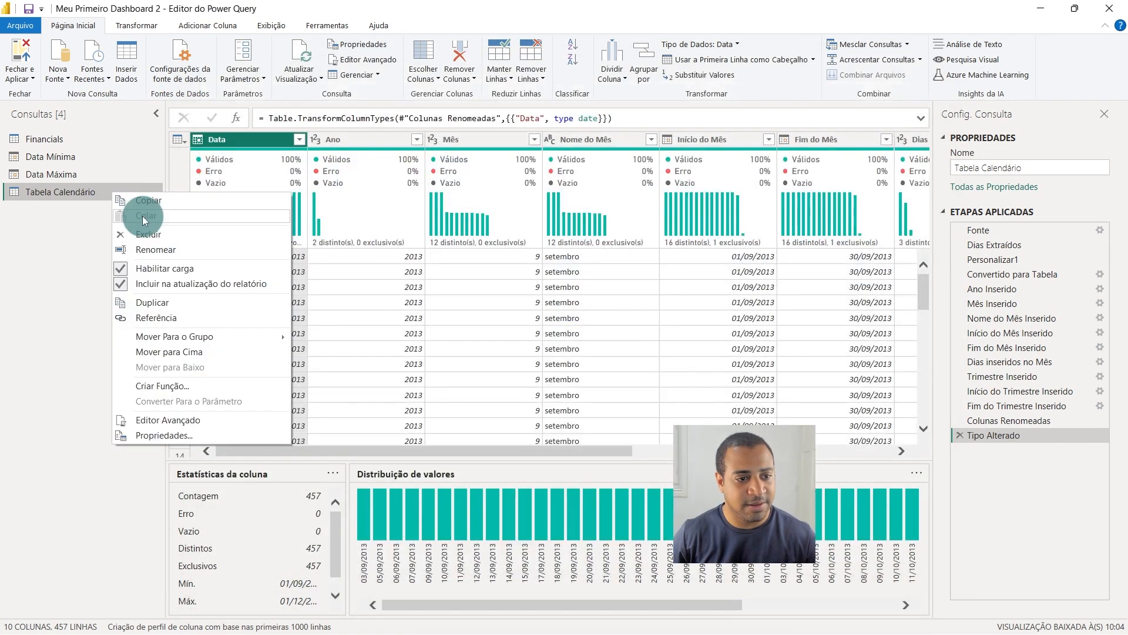
pyautogui.click(143, 232)
pyautogui.click(627, 345)
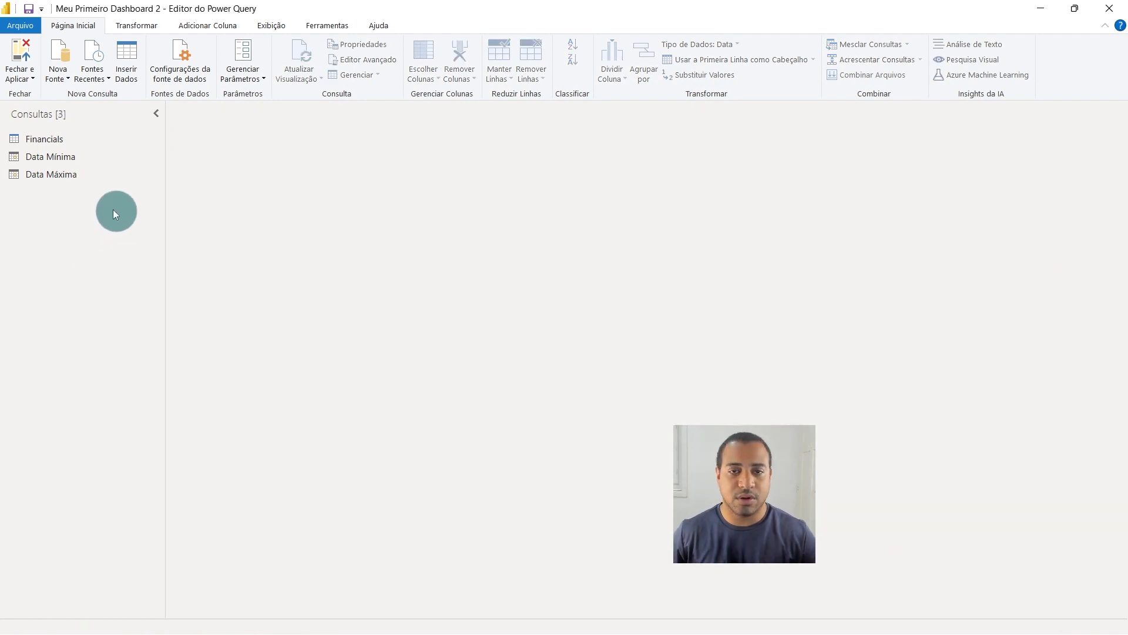
# - View the Data Mínima and Data Máxima queries, and create a new blank query (Consulta Nula)
pyautogui.rightClick(104, 204)
pyautogui.click(76, 161)
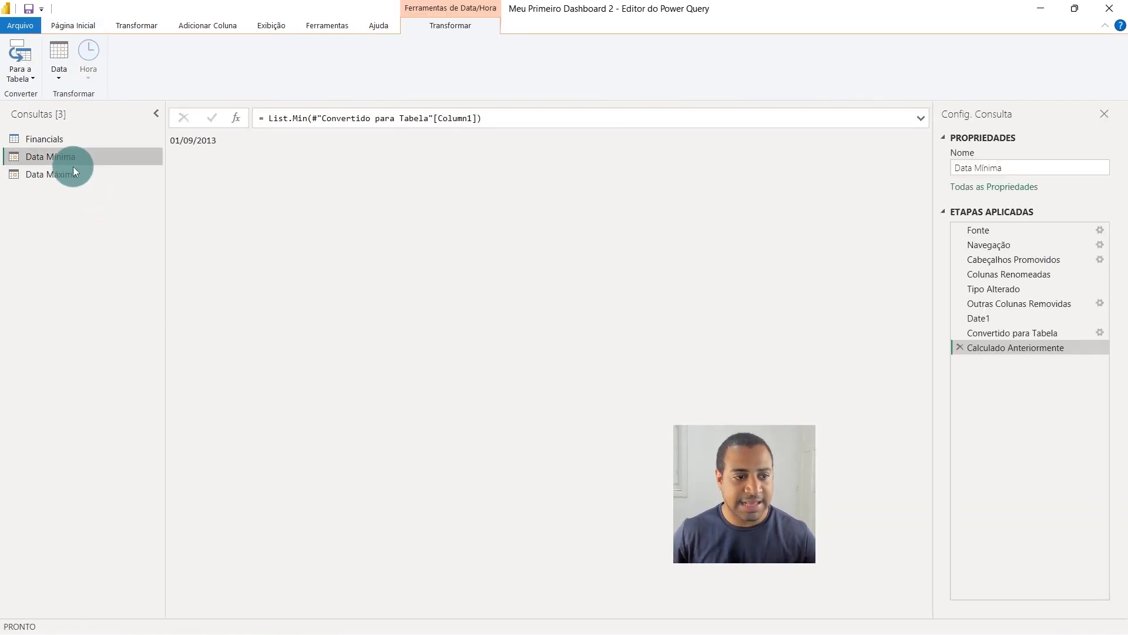
pyautogui.click(59, 174)
pyautogui.rightClick(58, 206)
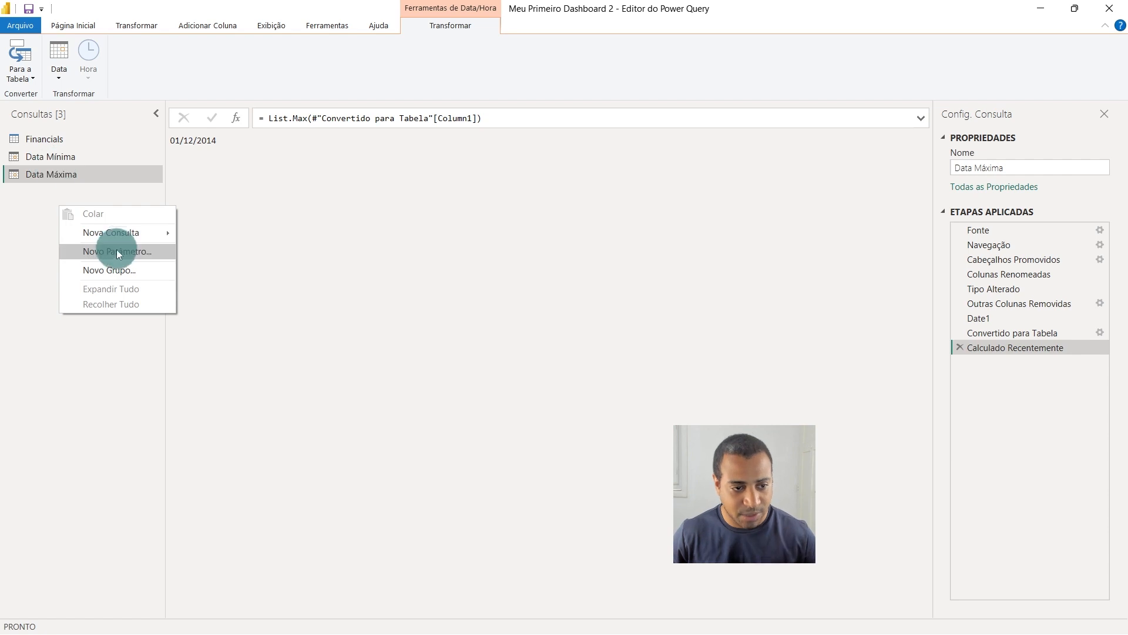
pyautogui.moveTo(126, 237)
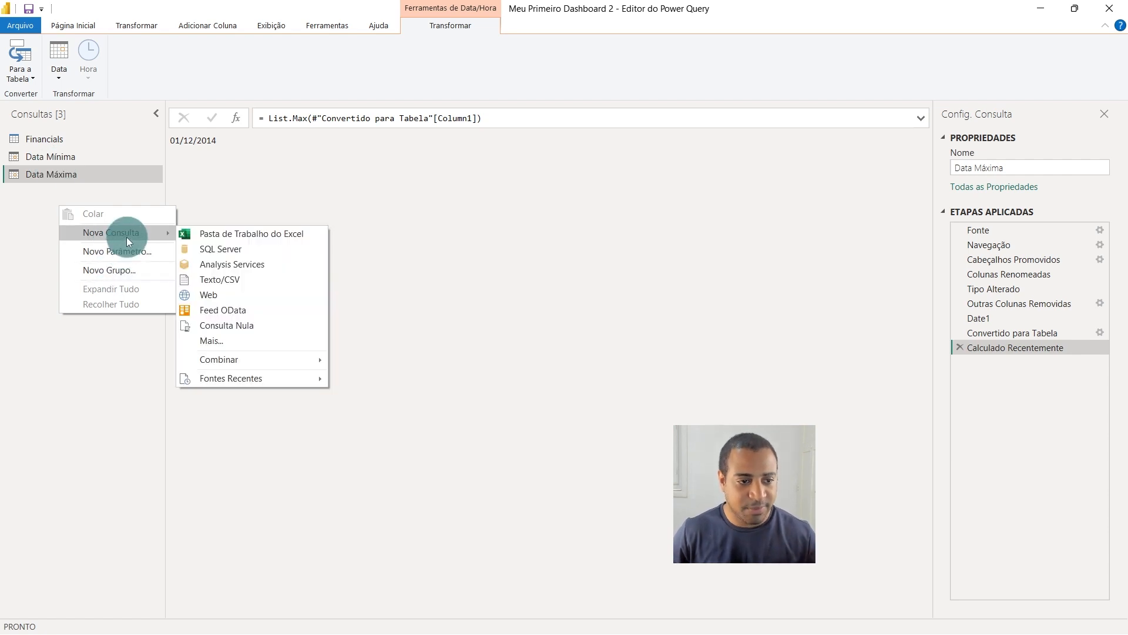
pyautogui.click(253, 326)
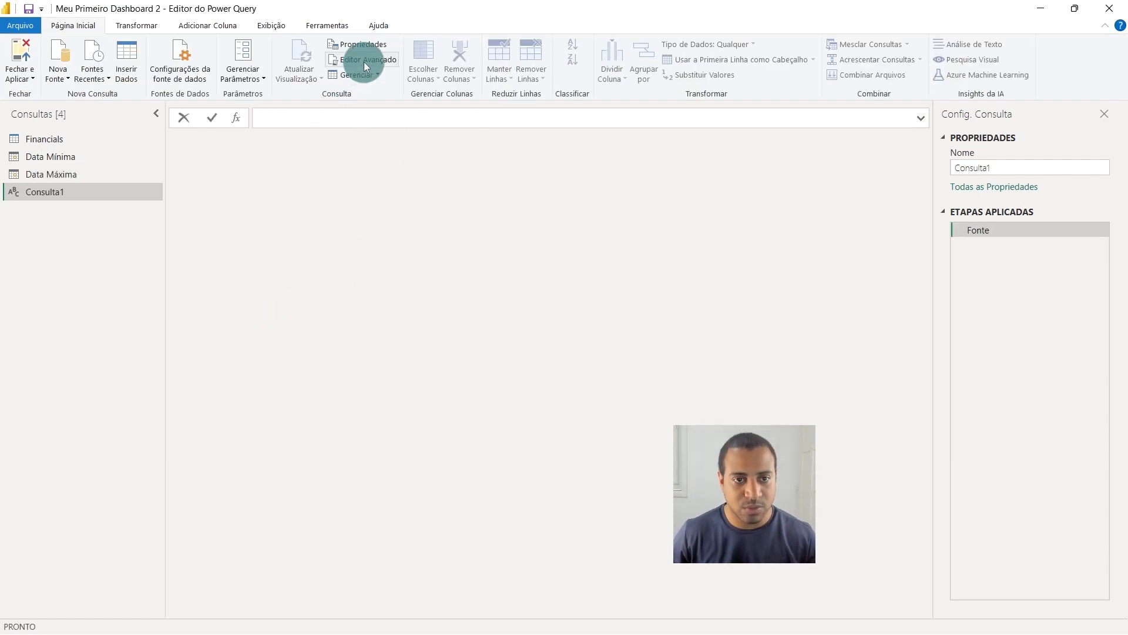
# - Replace the blank query's default code in the Advanced Editor with the copied Tabela Calendário M code
pyautogui.click(364, 61)
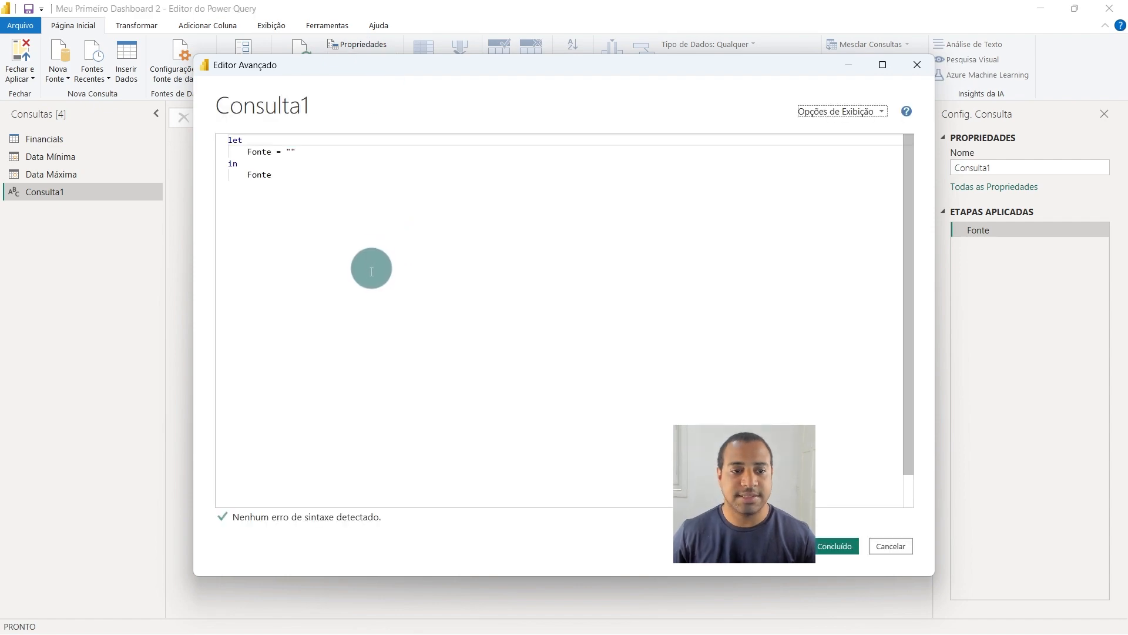
pyautogui.hotkey('ctrl', 'a')
pyautogui.press('Delete')
pyautogui.hotkey('ctrl', 'v')
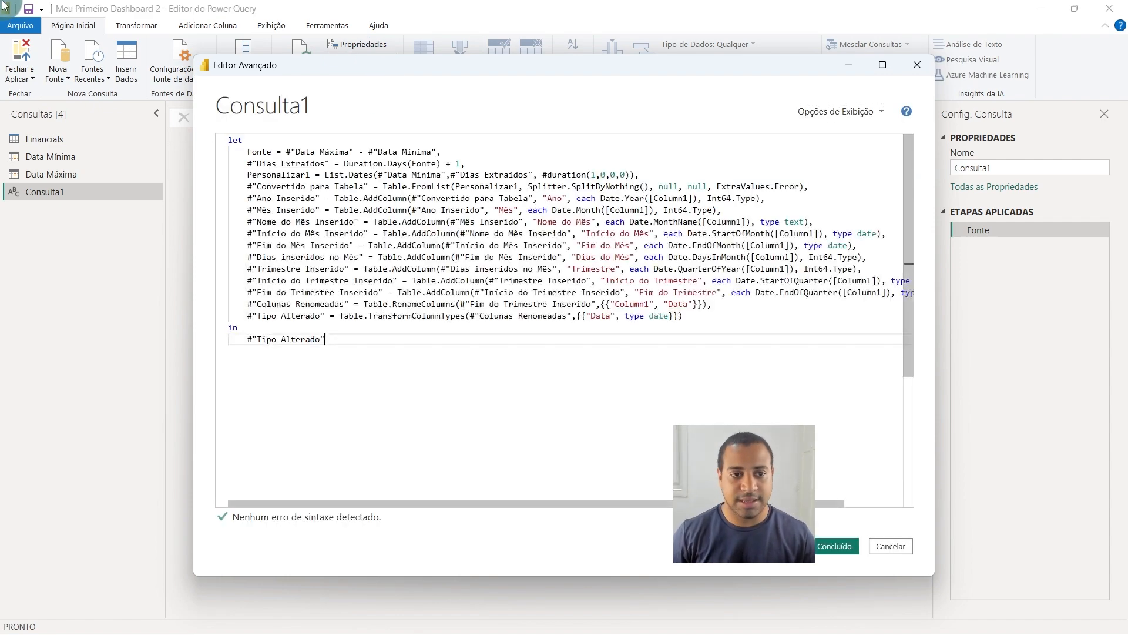
pyautogui.click(834, 546)
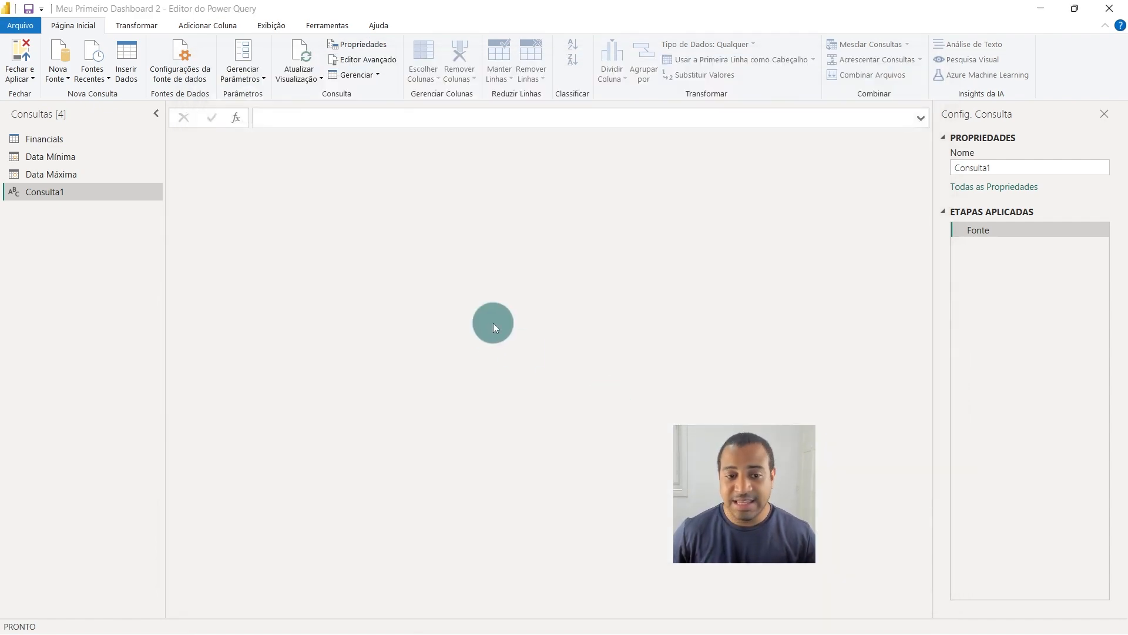